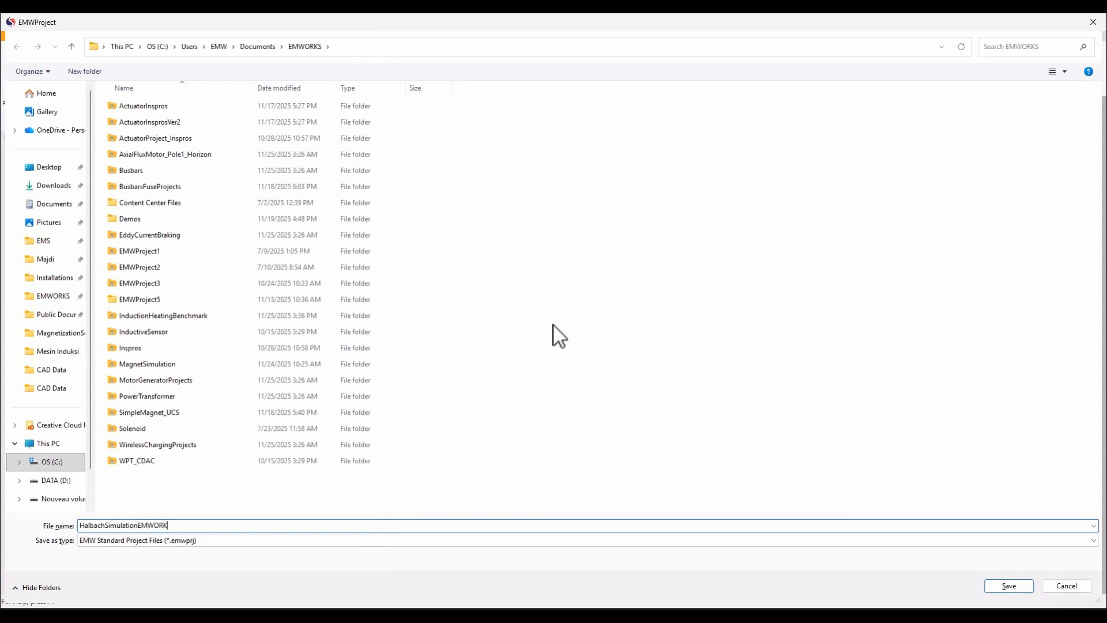
Save the new project as HalbachSimulationEMWORKS and add a new design to it
key(Return)
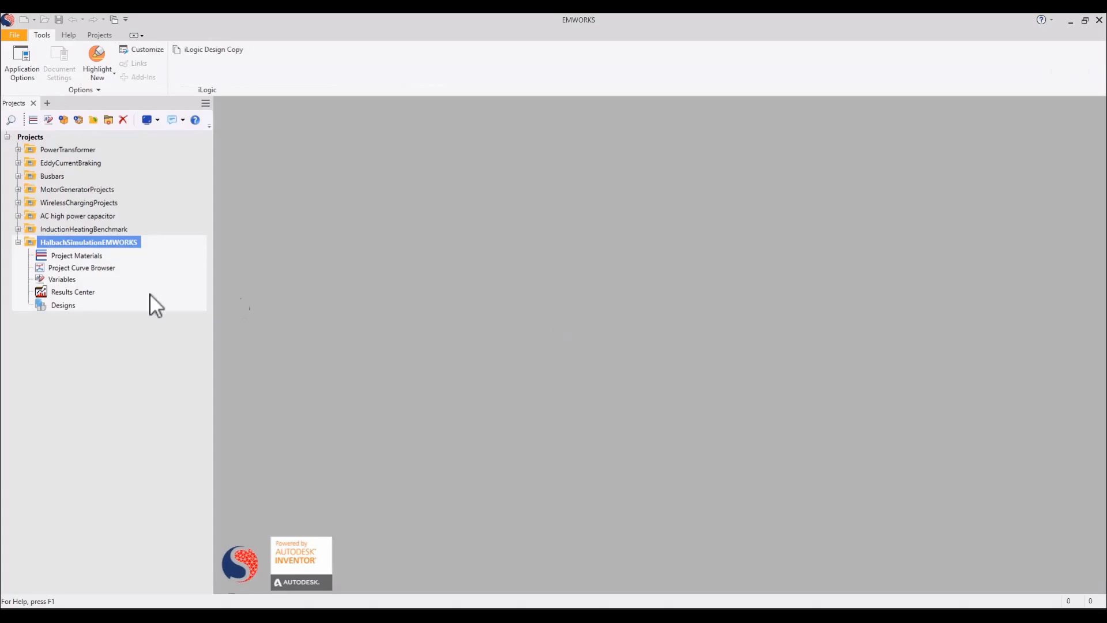
right_click(75, 306)
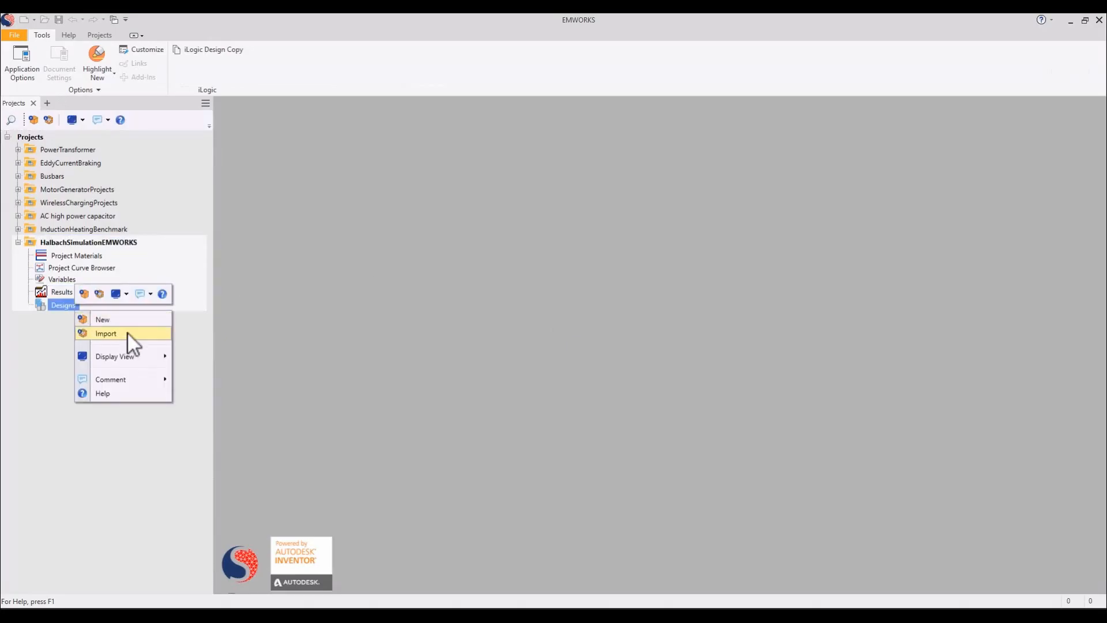
click(136, 320)
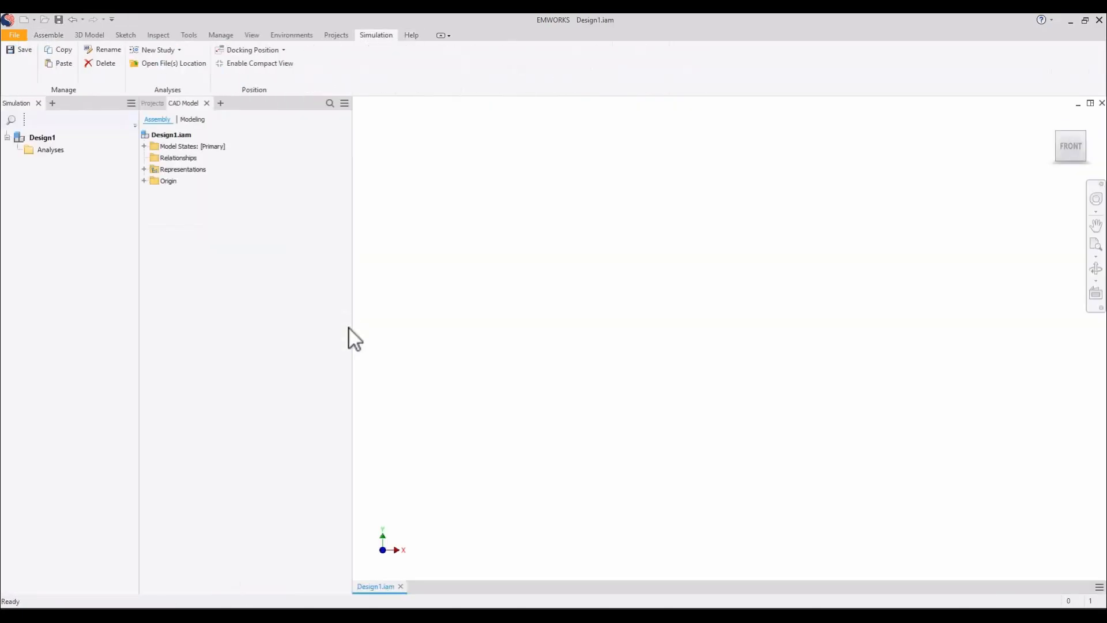
Create an in-place component named PermanentMagnet from the Standard.ipt template on the assembly's XY plane
click(52, 35)
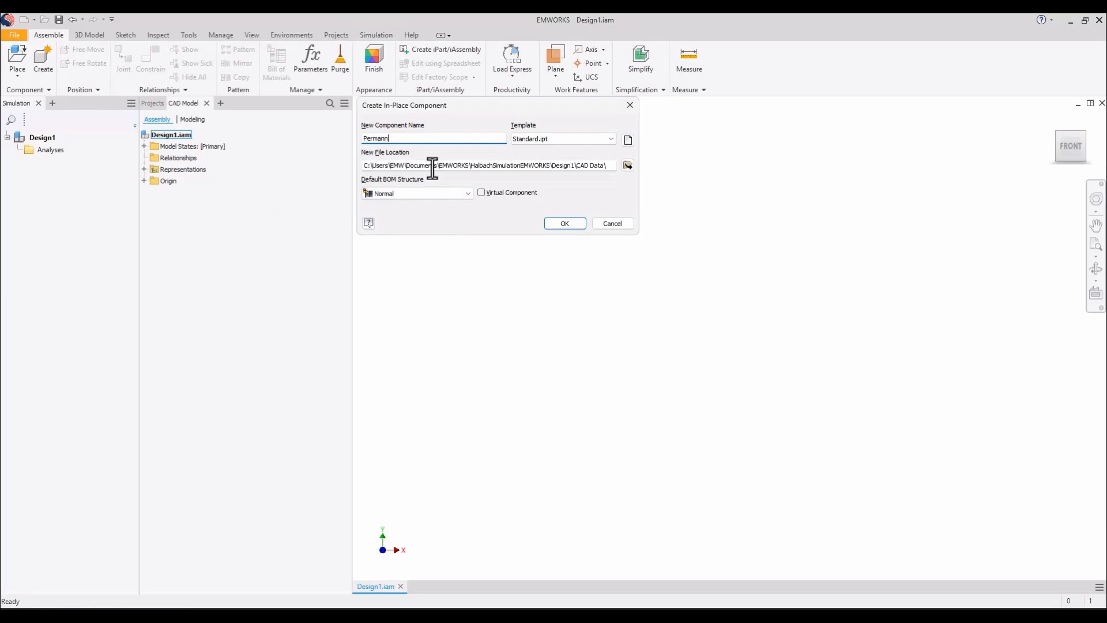
text(Magnet)
click(567, 224)
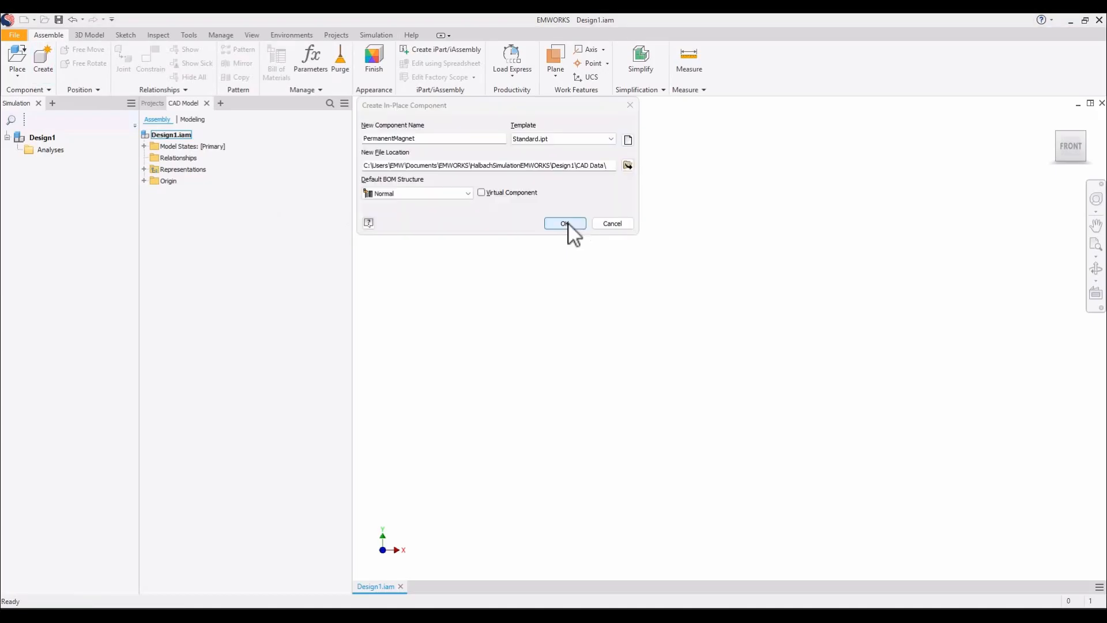
click(565, 224)
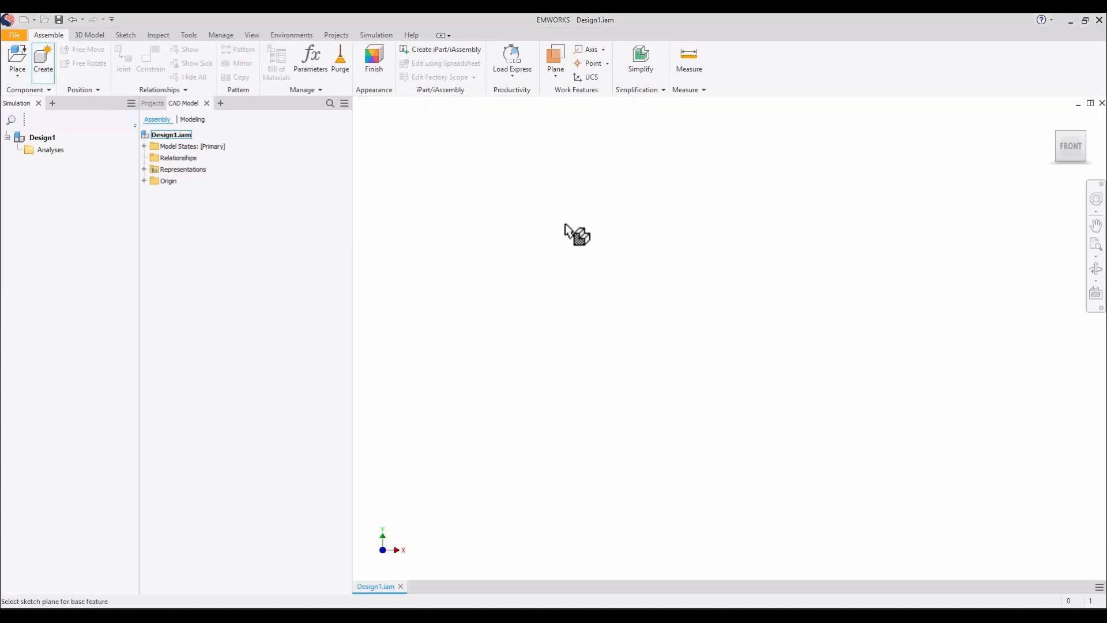
click(144, 180)
click(181, 215)
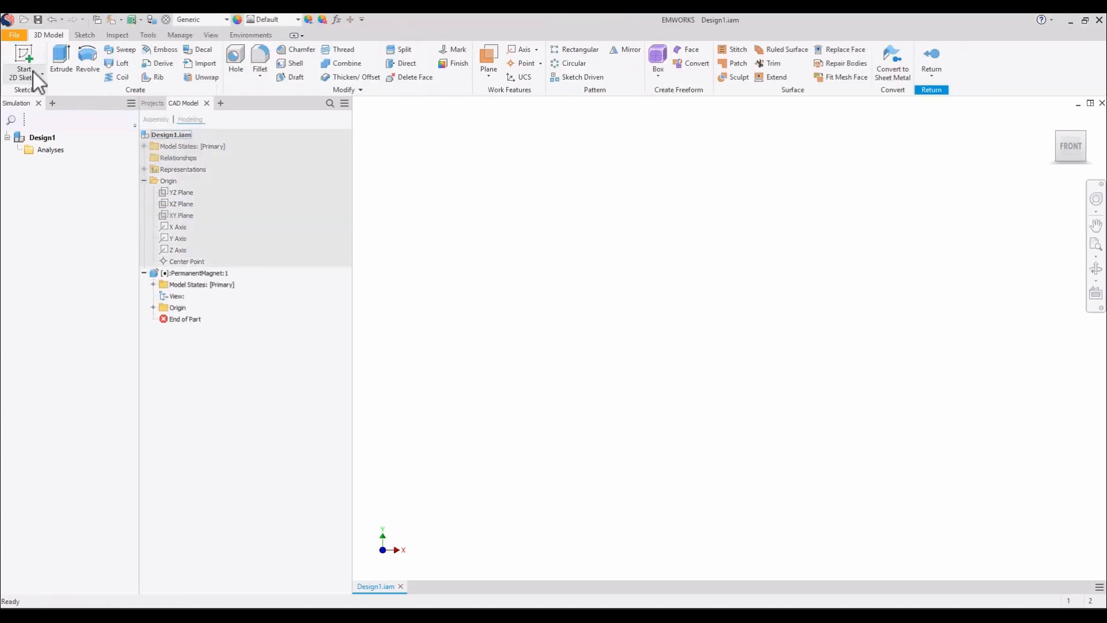
Start a 2D sketch in the PermanentMagnet part and draw two concentric circles at the origin, the outer about 66 mm in diameter
click(28, 60)
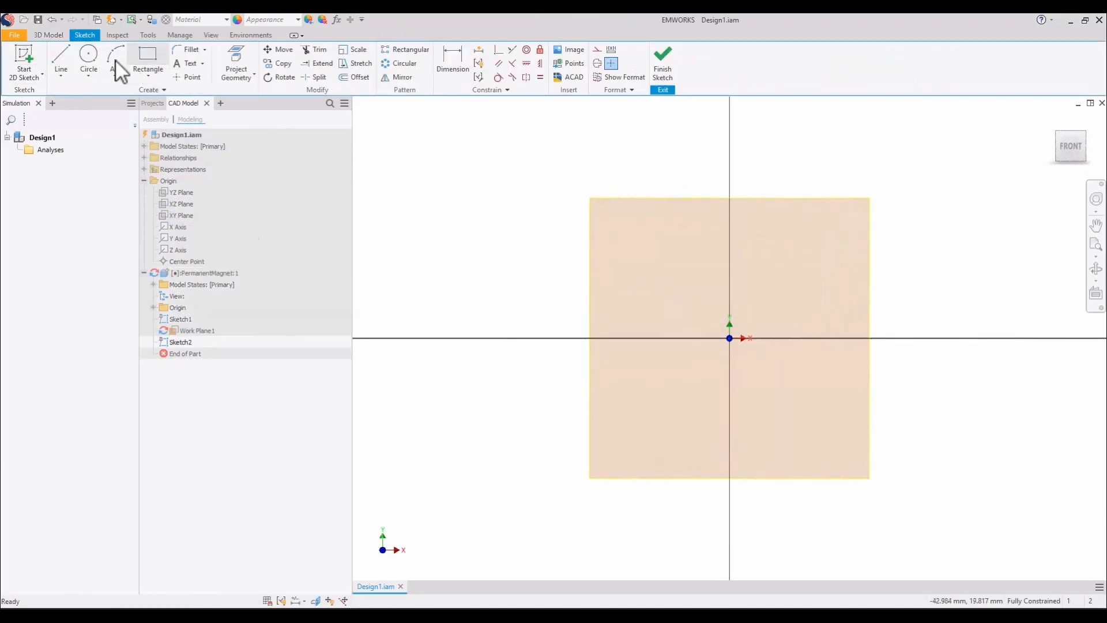
click(88, 77)
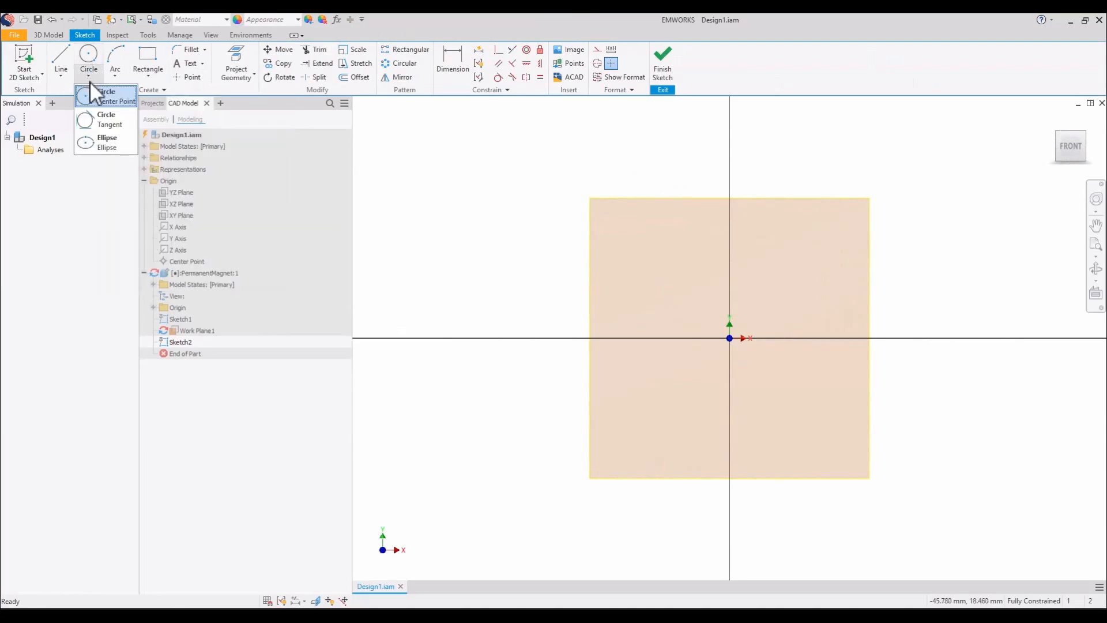
click(98, 96)
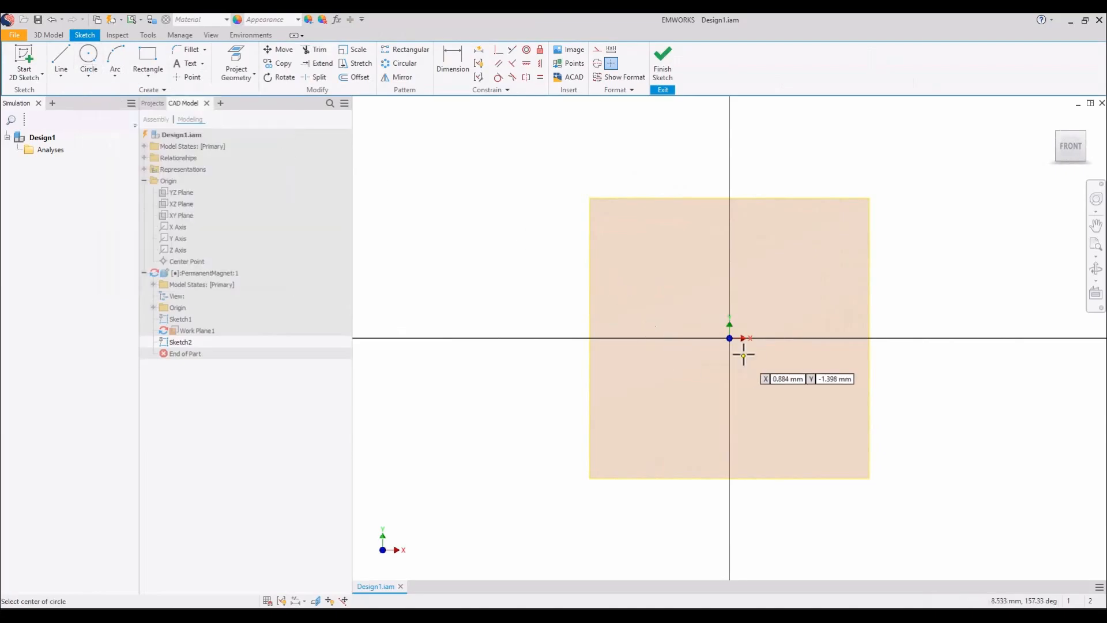
scroll(730, 338, down, 5)
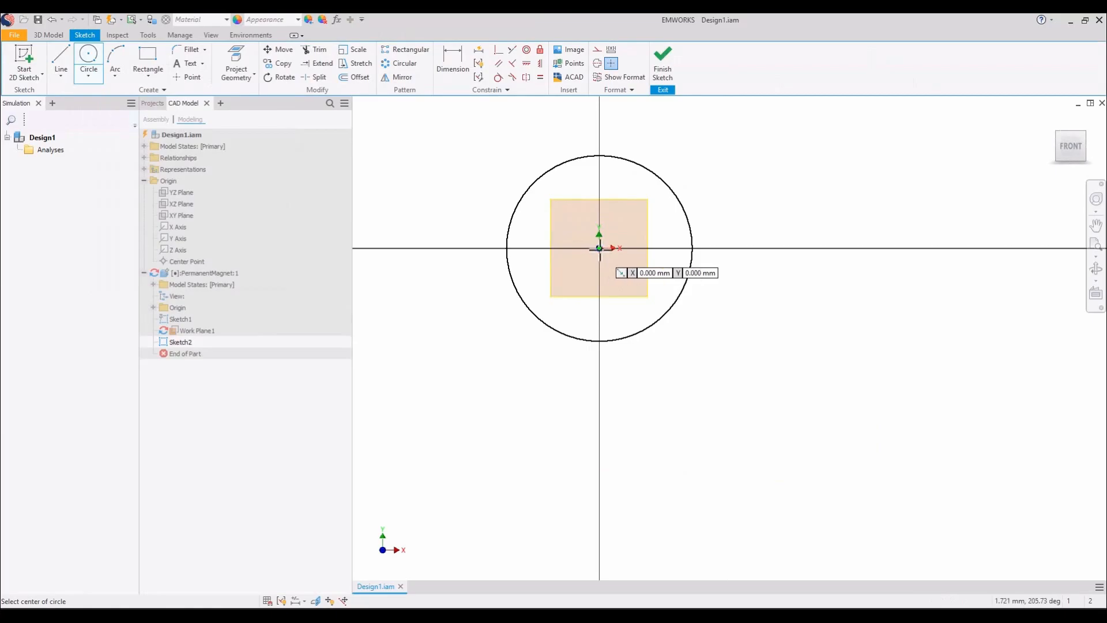
click(600, 248)
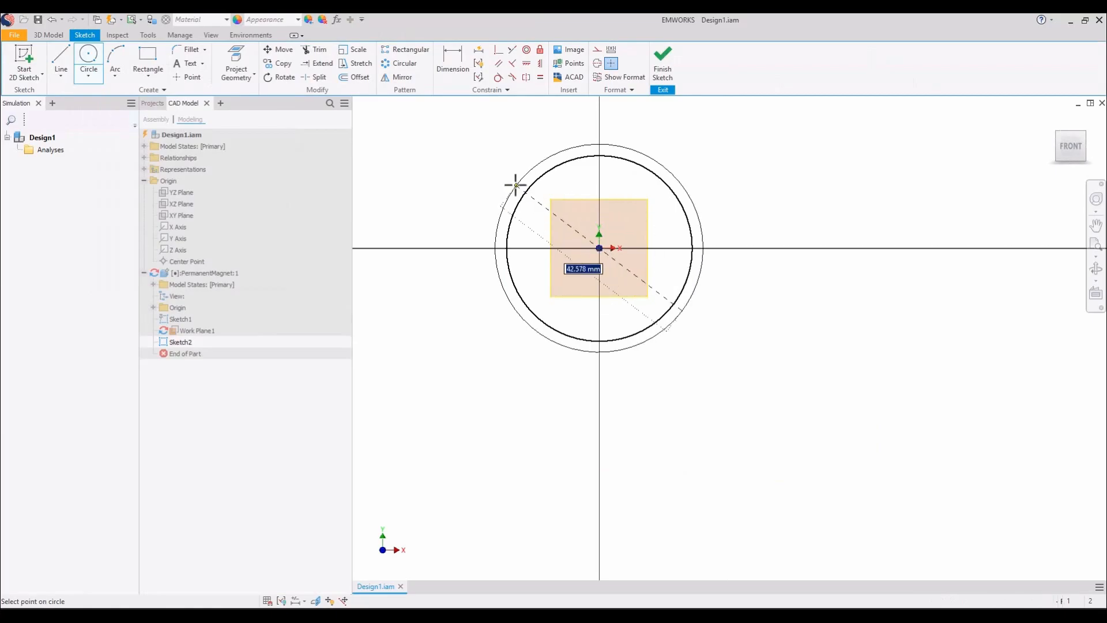
click(464, 160)
scroll(370, 136, down, 4)
key(Escape)
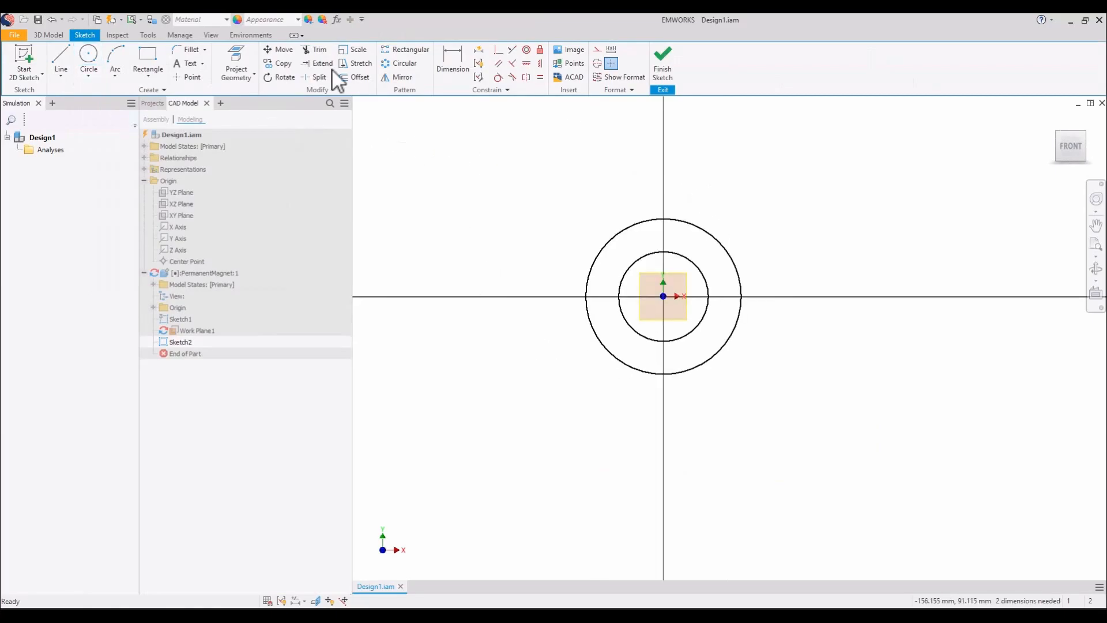
Dimension the outer circle's diameter as 80 mm and the inner circle's diameter as 50 mm
click(451, 58)
click(631, 230)
click(608, 182)
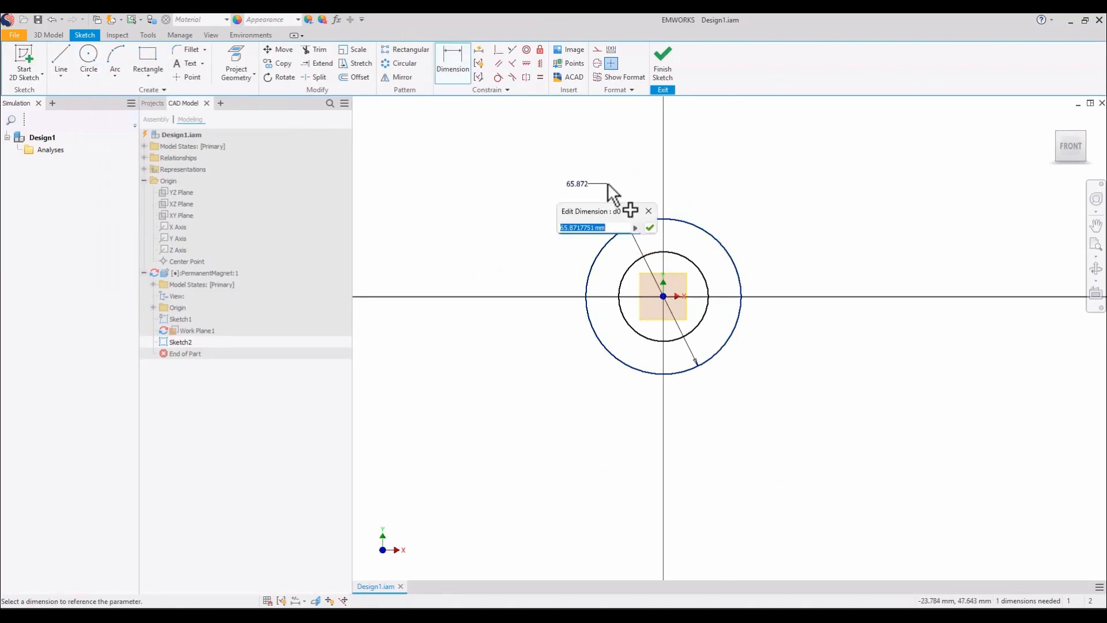
text(80)
key(Return)
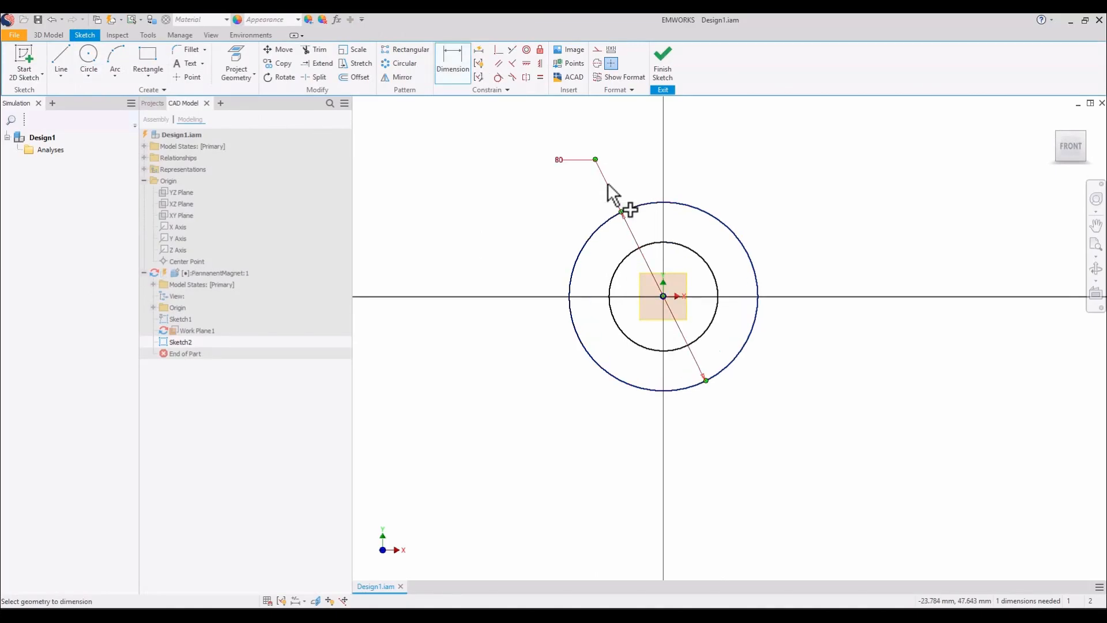
click(714, 271)
click(768, 203)
text(50)
key(Return)
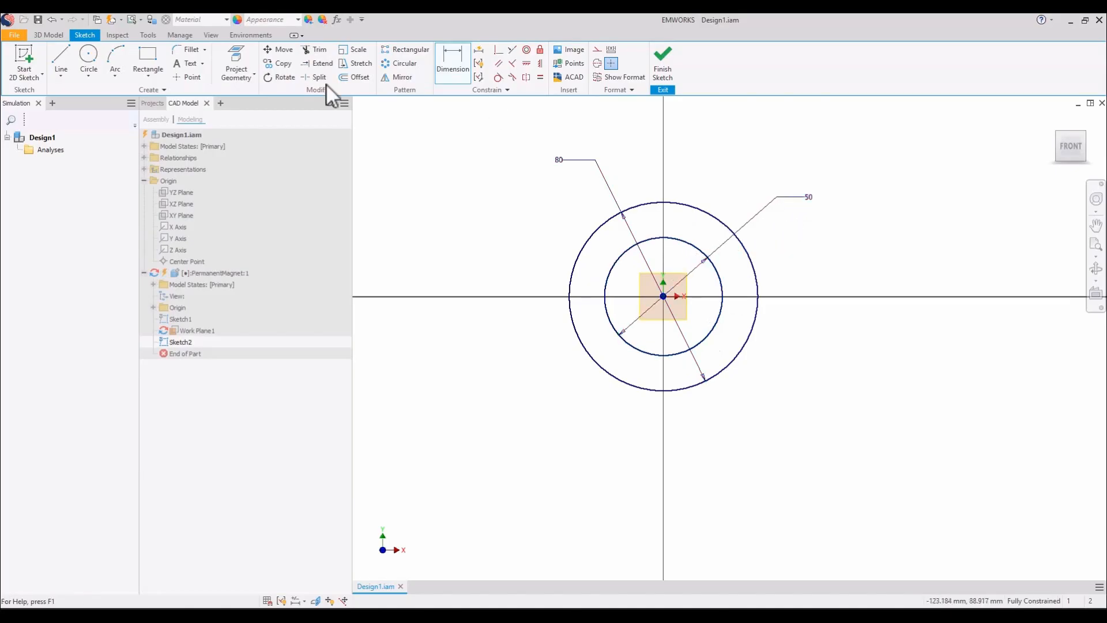
Draw a vertical line from the origin up past the outer circle and convert it to construction geometry
click(61, 80)
click(69, 92)
click(663, 296)
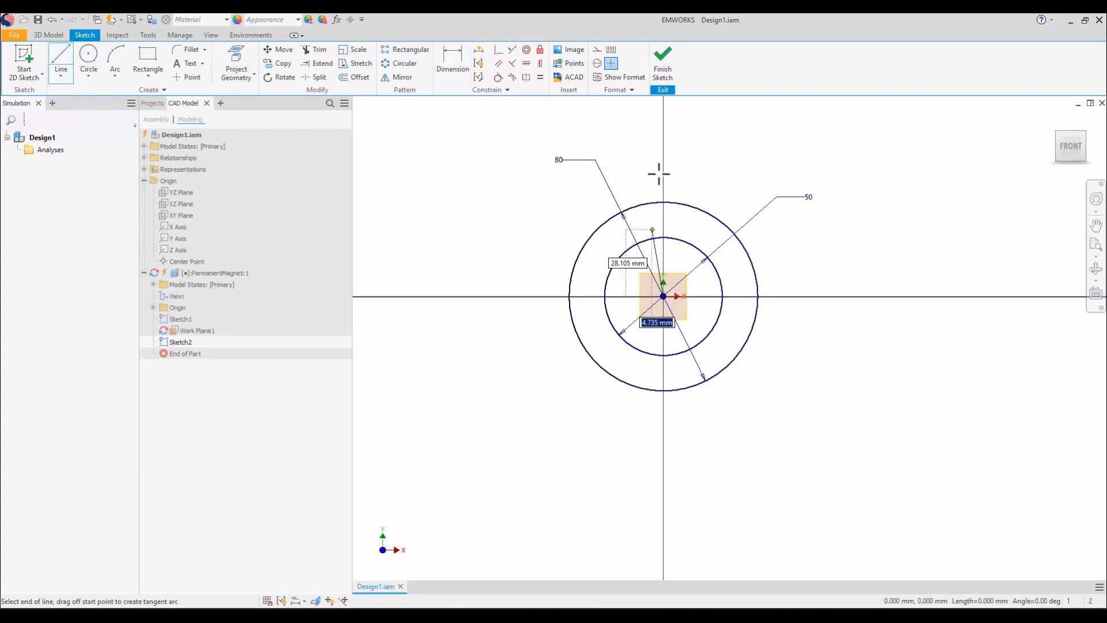
click(665, 141)
key(Escape)
click(664, 149)
right_click(664, 149)
click(720, 152)
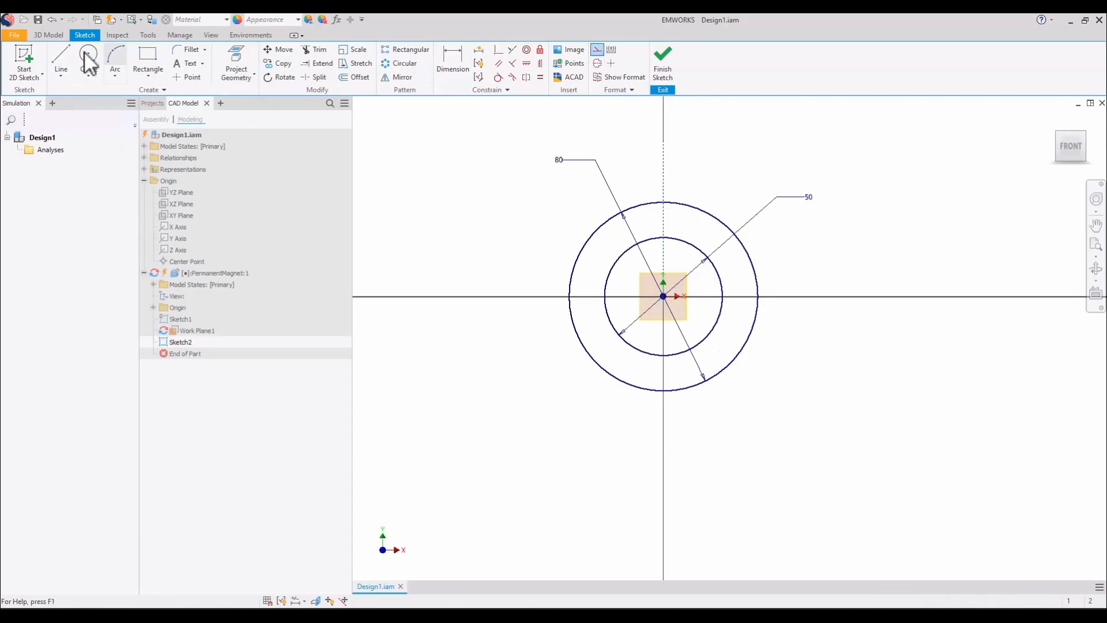
Draw two slanted lines from the origin past the outer circle, one on each side of the vertical centerline
click(61, 61)
click(663, 297)
click(708, 151)
key(Escape)
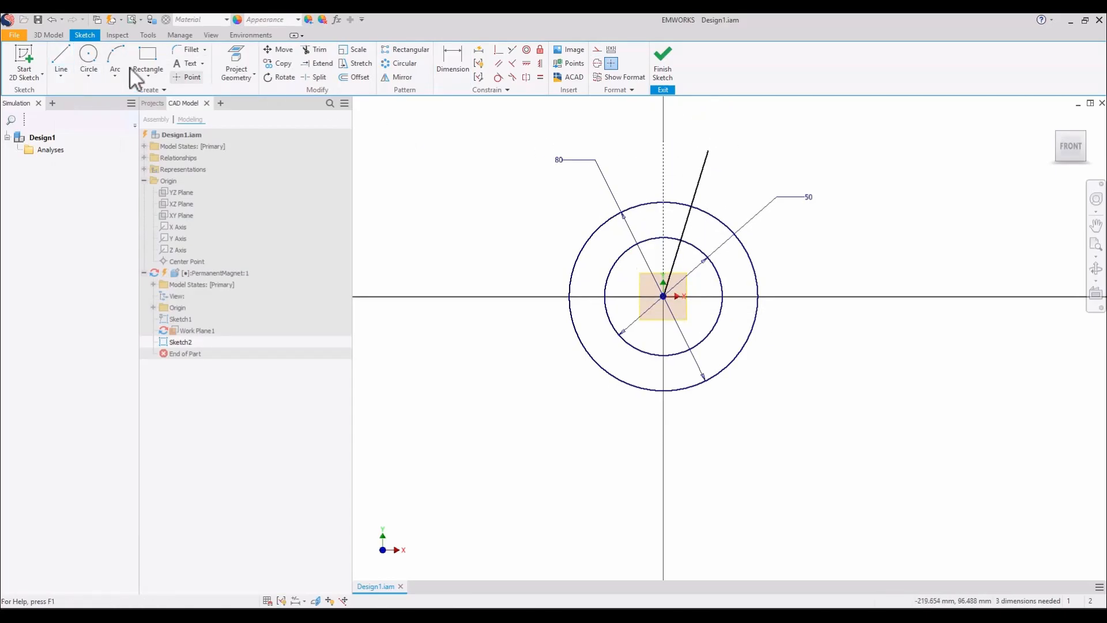
click(61, 60)
click(663, 296)
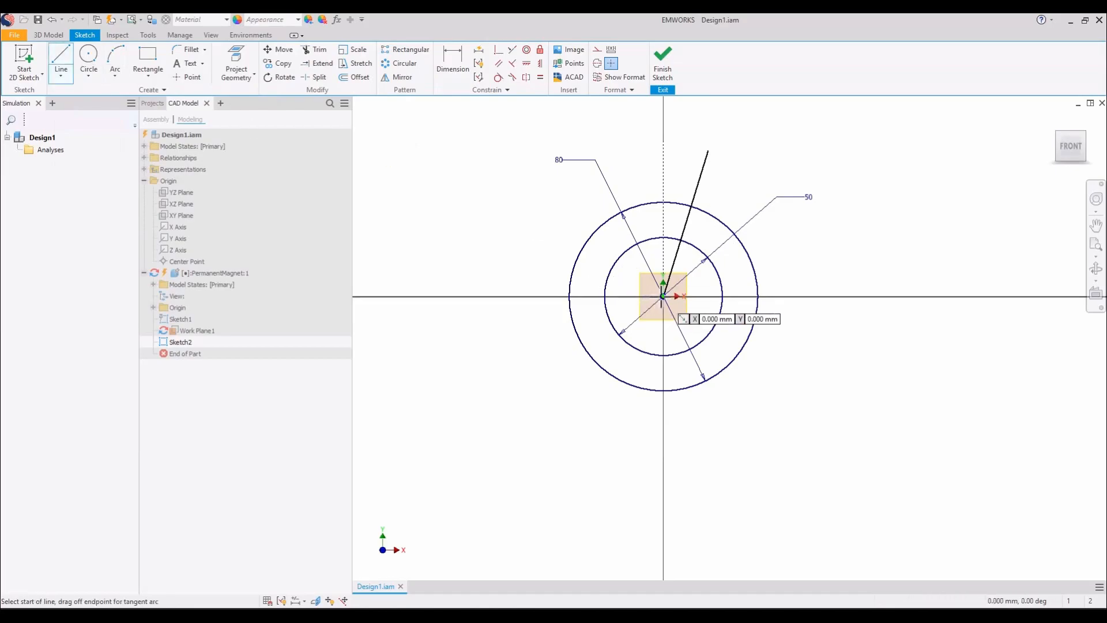
click(617, 151)
key(Escape)
Convert both slanted lines to construction geometry
click(624, 166)
right_click(703, 167)
click(744, 168)
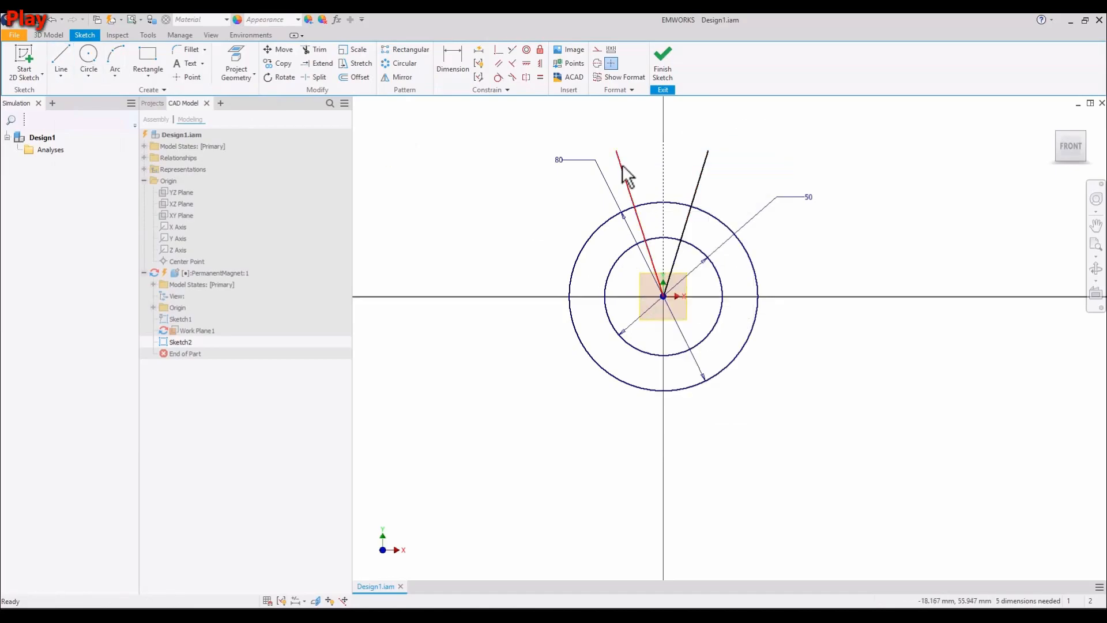
ctrl+click(705, 169)
right_click(704, 169)
click(743, 168)
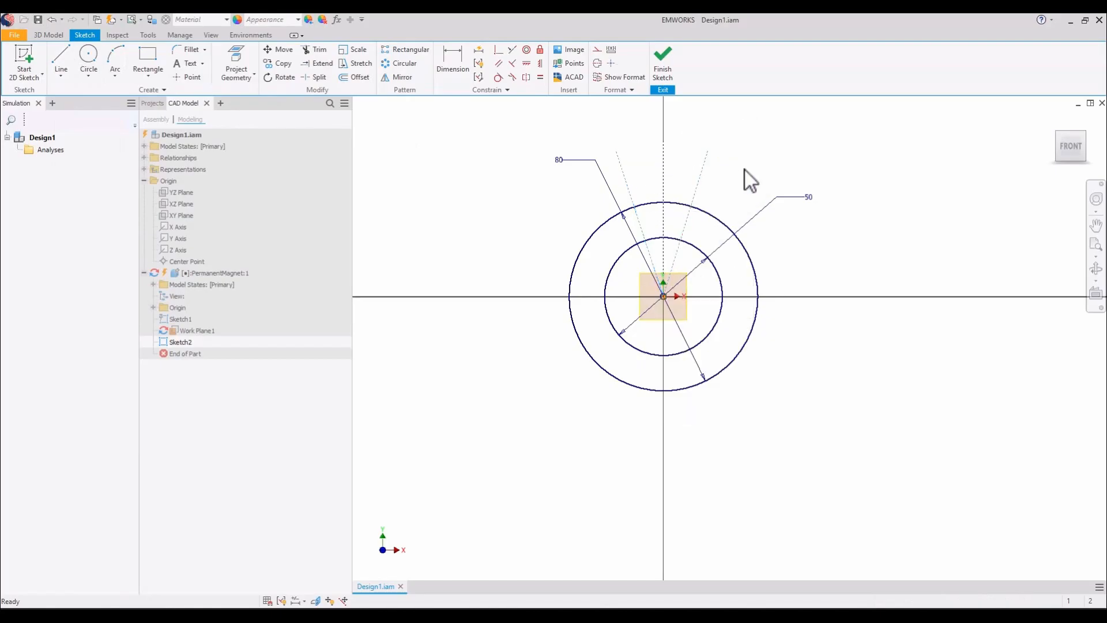
Dimension the angle between the two slanted construction lines as 360/12 degrees
click(62, 61)
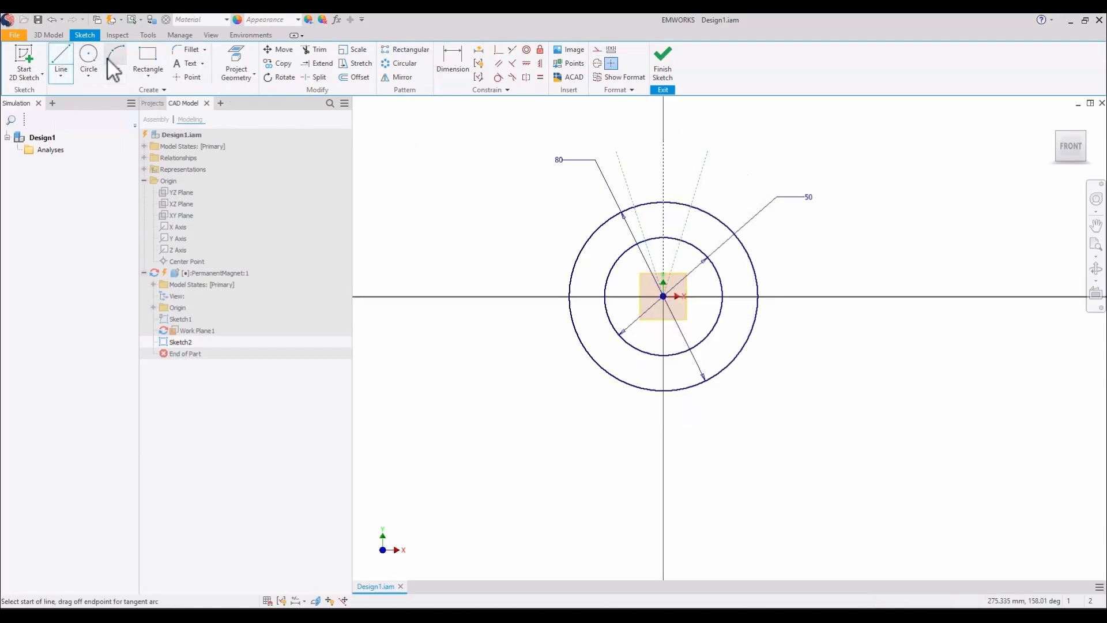
click(452, 60)
click(625, 178)
click(699, 178)
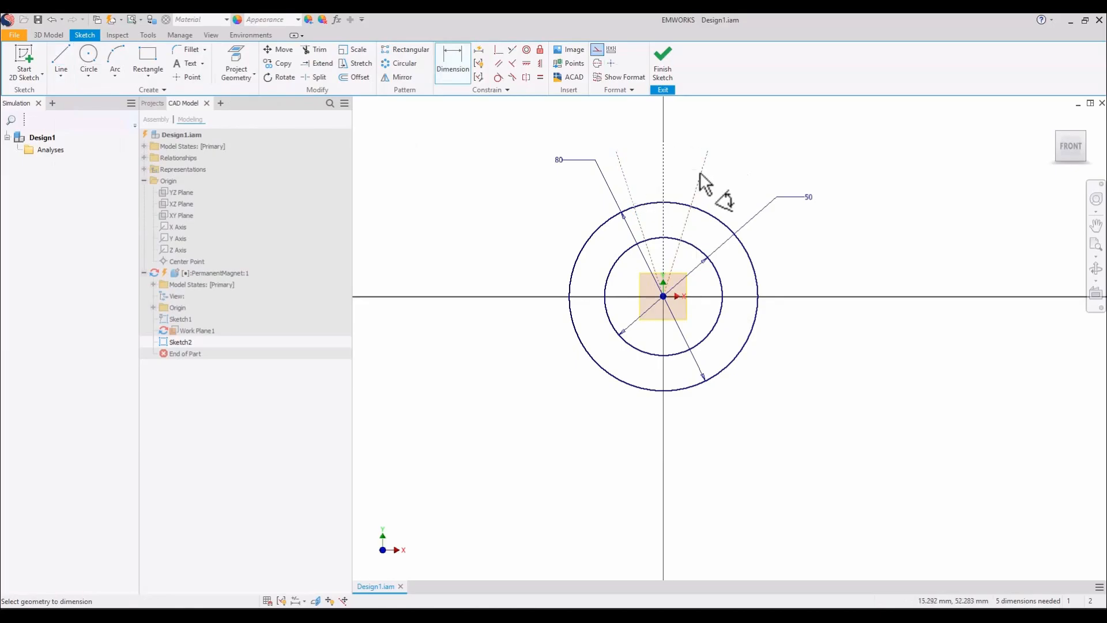
click(697, 140)
text(360/12)
key(Return)
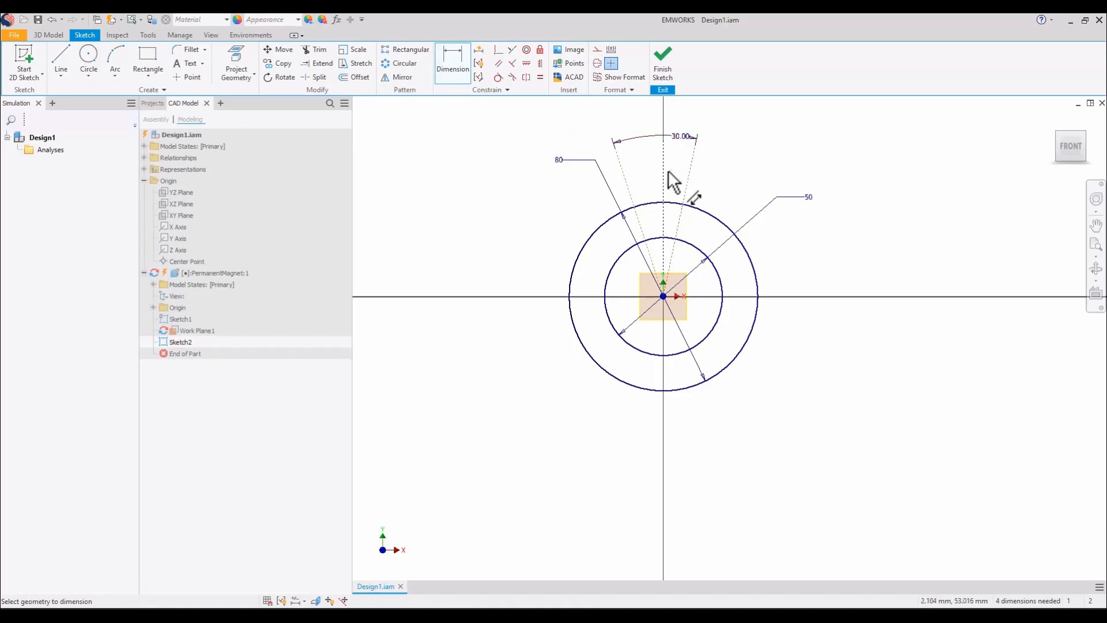
Dimension the angle between the vertical centerline and the slanted construction line to its right as 15 degrees
click(664, 170)
click(690, 127)
text(15)
key(Return)
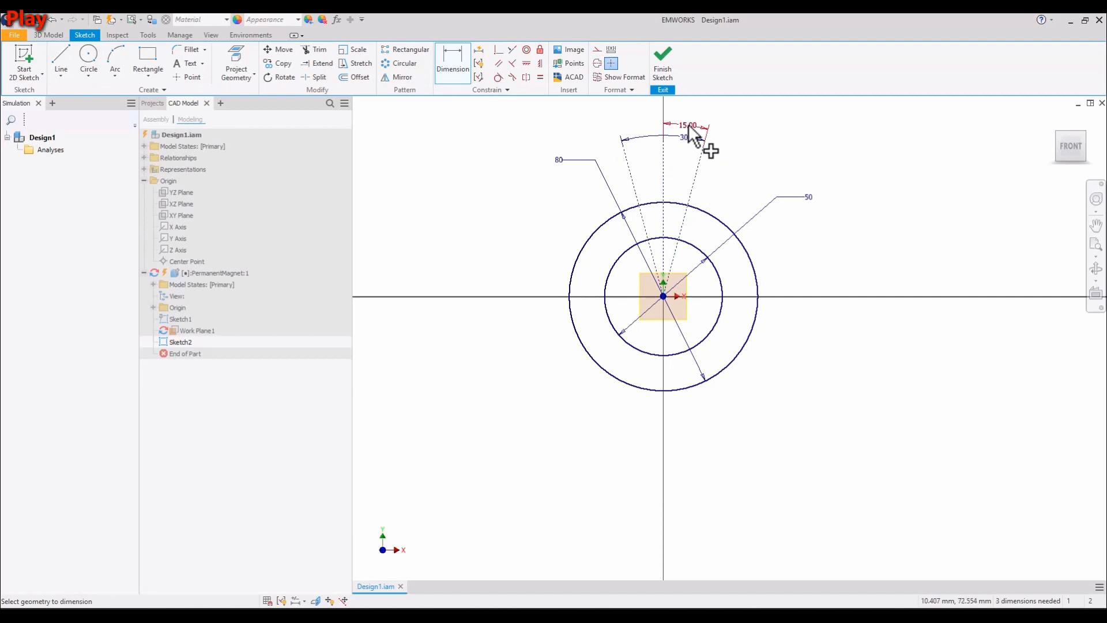
Draw a solid line along the left slanted construction line from the inner circle to the outer circle
click(59, 62)
scroll(659, 229, up, 5)
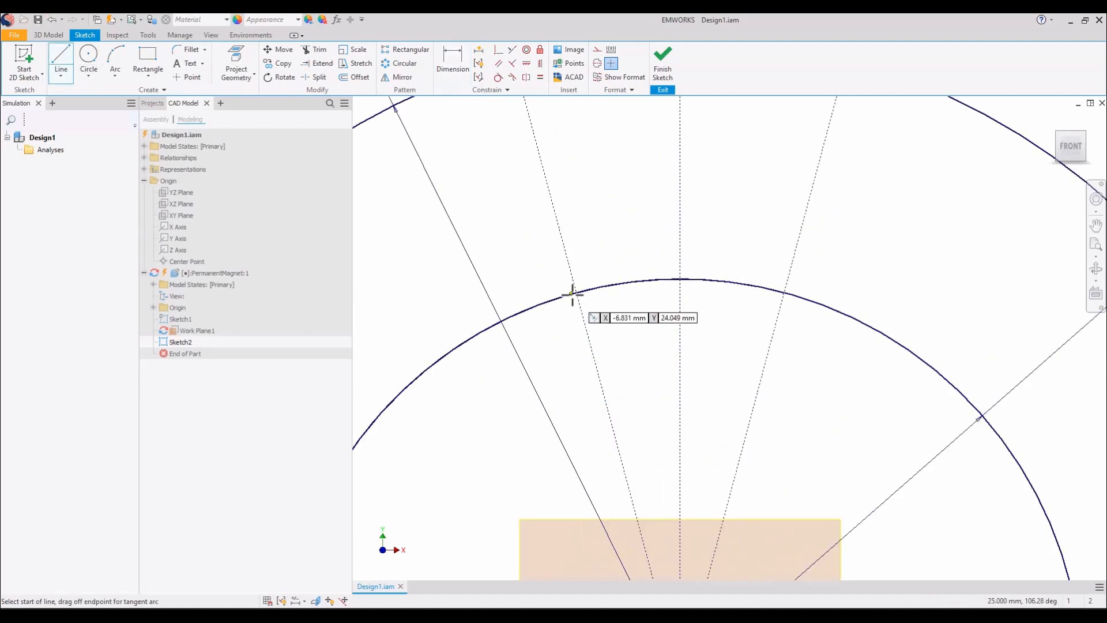
click(648, 241)
scroll(562, 190, down, 5)
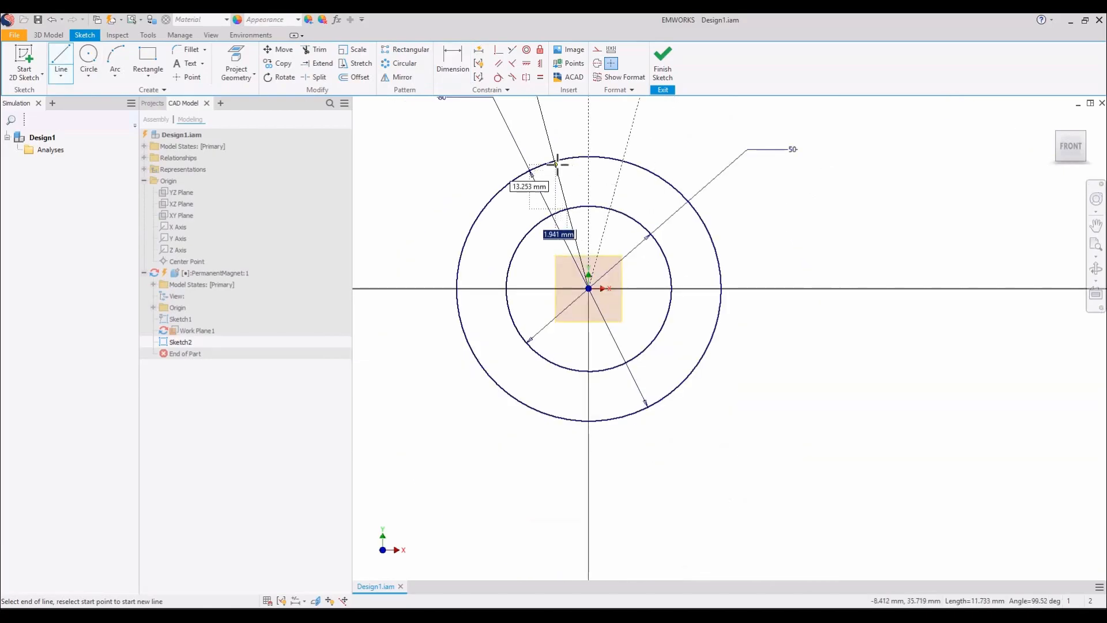
click(555, 163)
key(Escape)
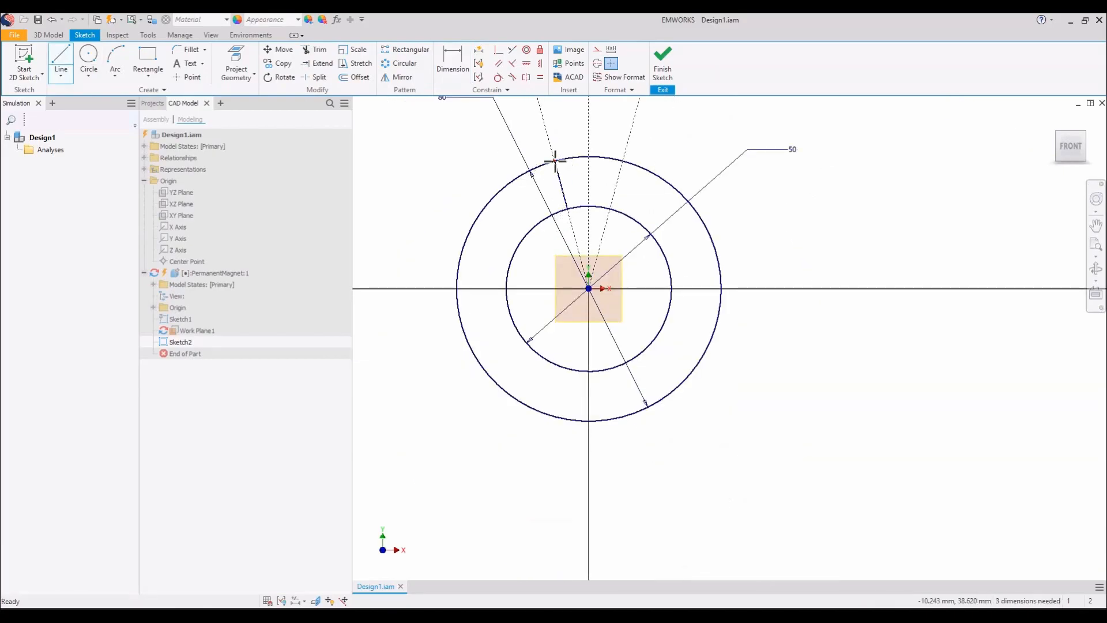
Draw a solid line along the right slanted construction line from the inner circle to the outer circle
click(62, 56)
scroll(669, 206, up, 5)
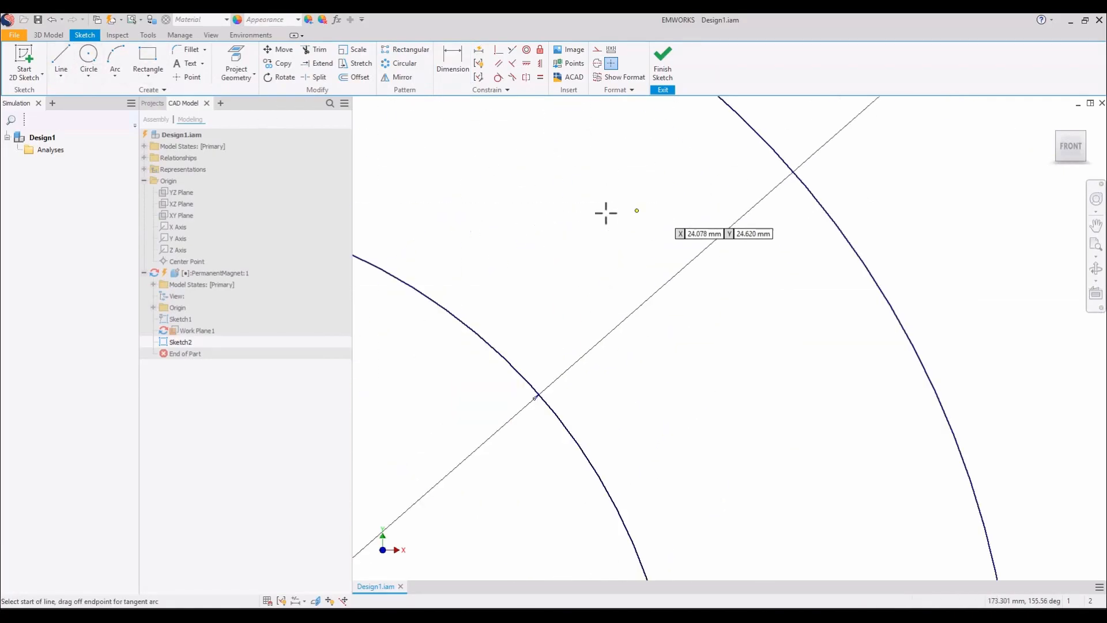
scroll(467, 249, down, 2)
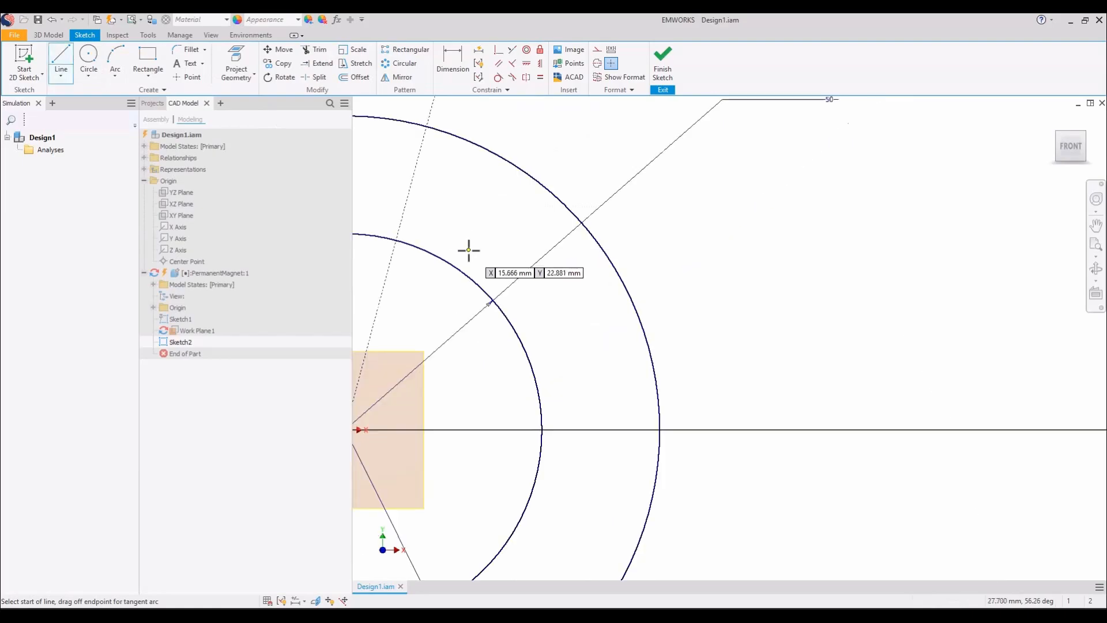
click(397, 238)
click(431, 134)
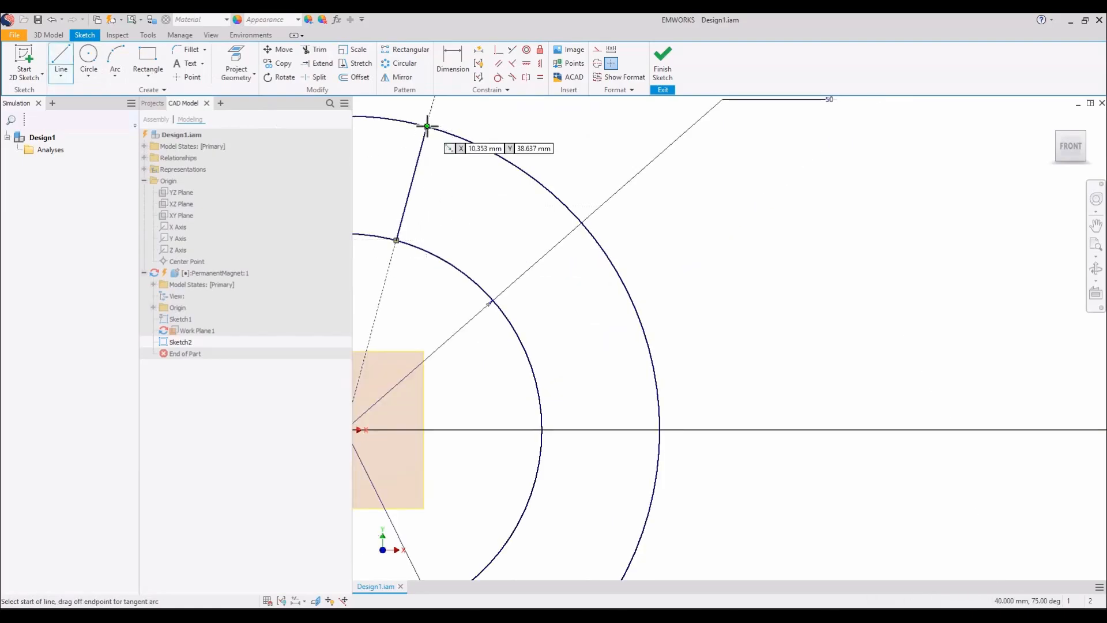
scroll(440, 136, down, 3)
key(Escape)
Trim the inner and outer circles outside the two slanted solid lines, leaving only the closed magnet segment profile
scroll(366, 123, up, 5)
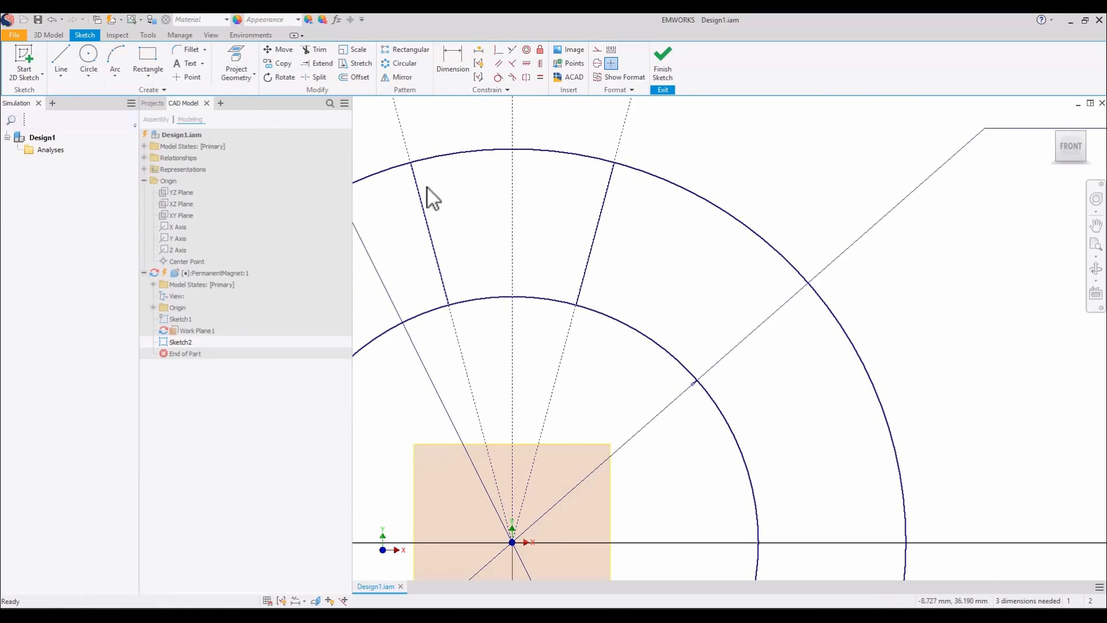
scroll(433, 235, down, 2)
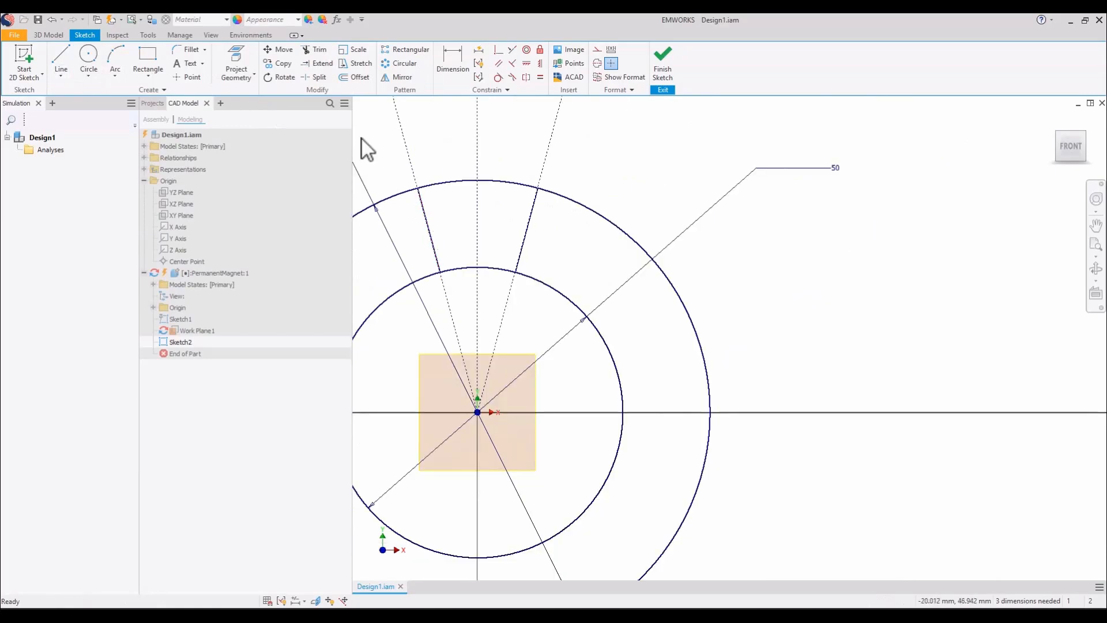
click(320, 50)
scroll(587, 257, down, 5)
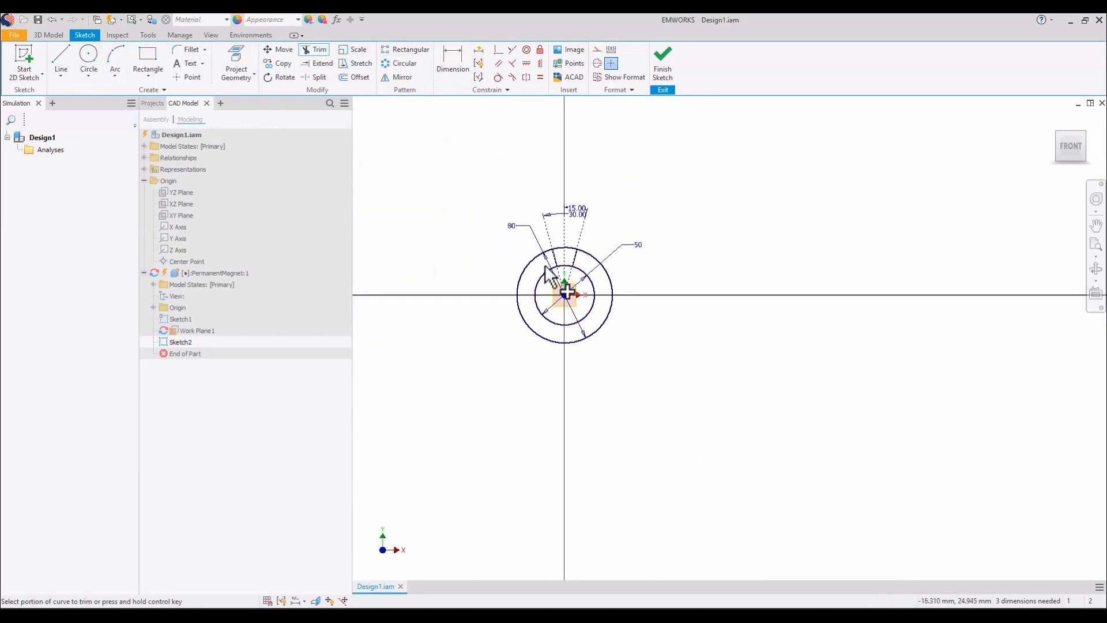
click(540, 254)
scroll(588, 264, up, 4)
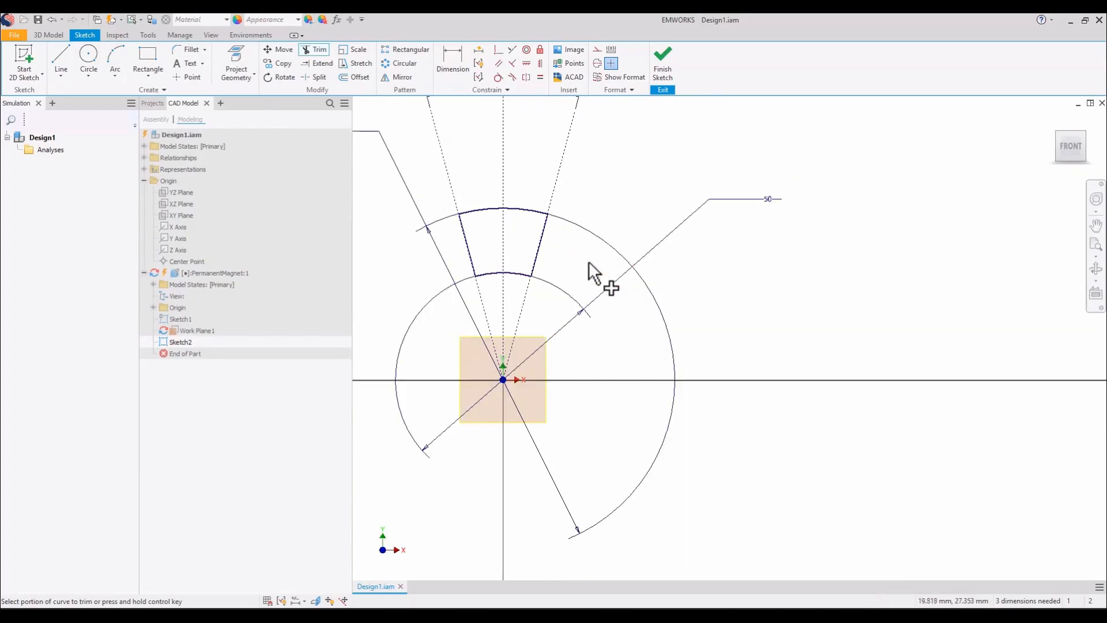
scroll(542, 293, down, 2)
scroll(535, 267, up, 4)
scroll(538, 260, down, 3)
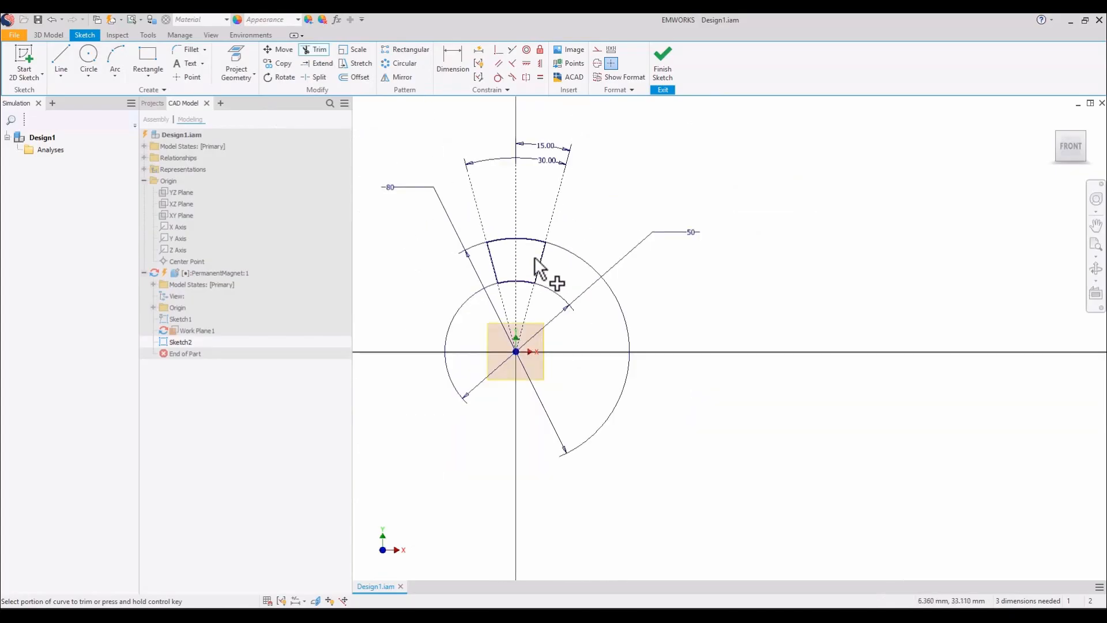
Extrude the magnet segment profile symmetrically about the sketch plane with a distance of 10 mm
click(57, 37)
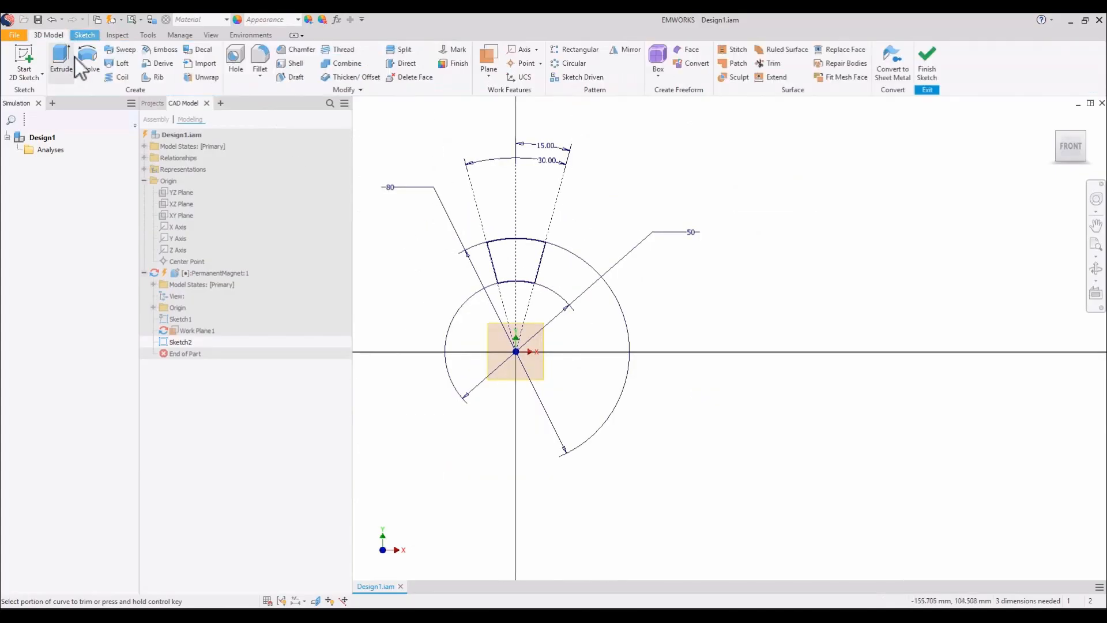
click(67, 60)
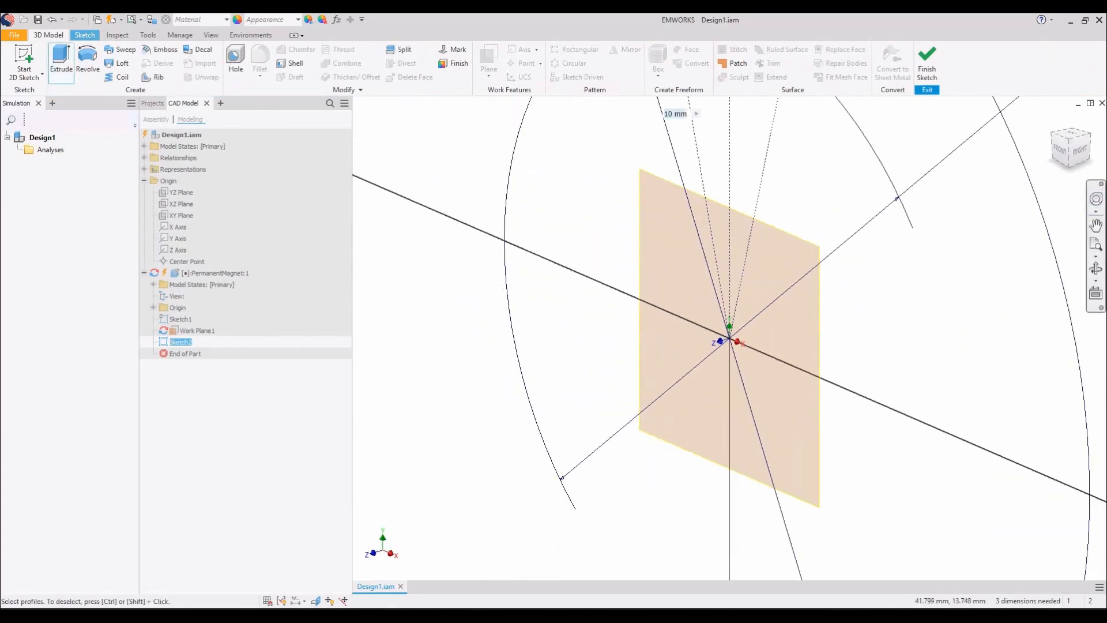
drag(72, 126, 206, 192)
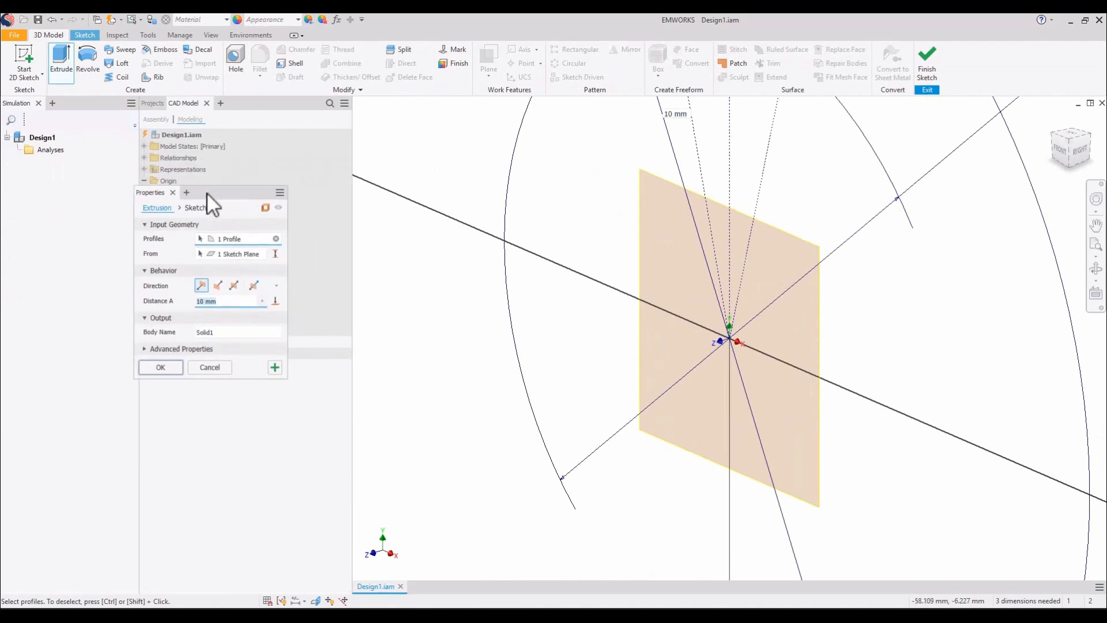
click(231, 287)
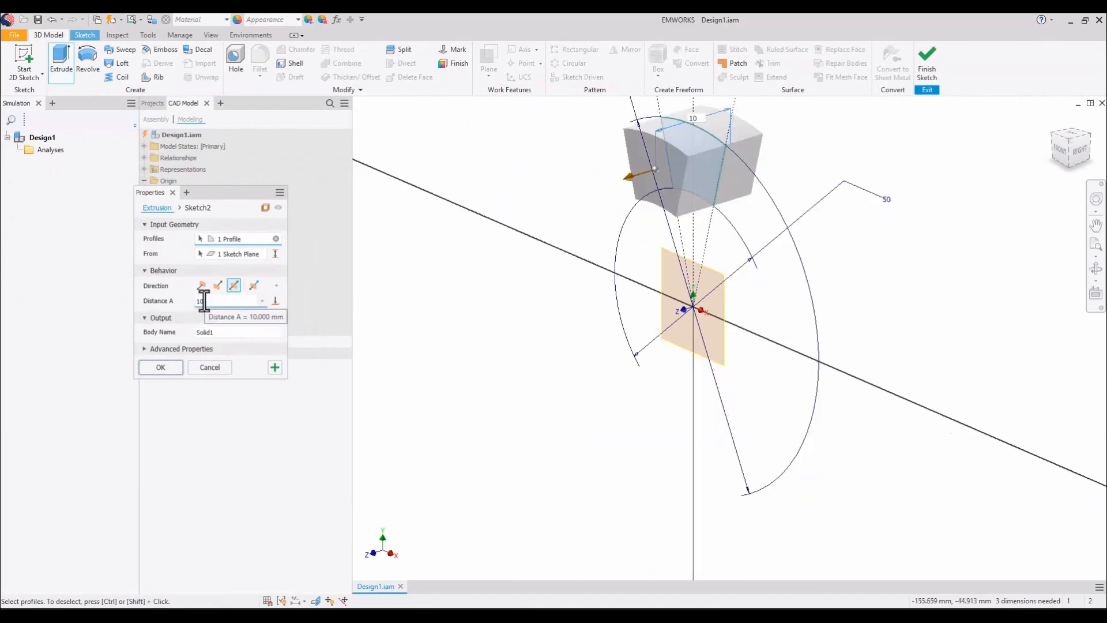
text(10)
click(165, 370)
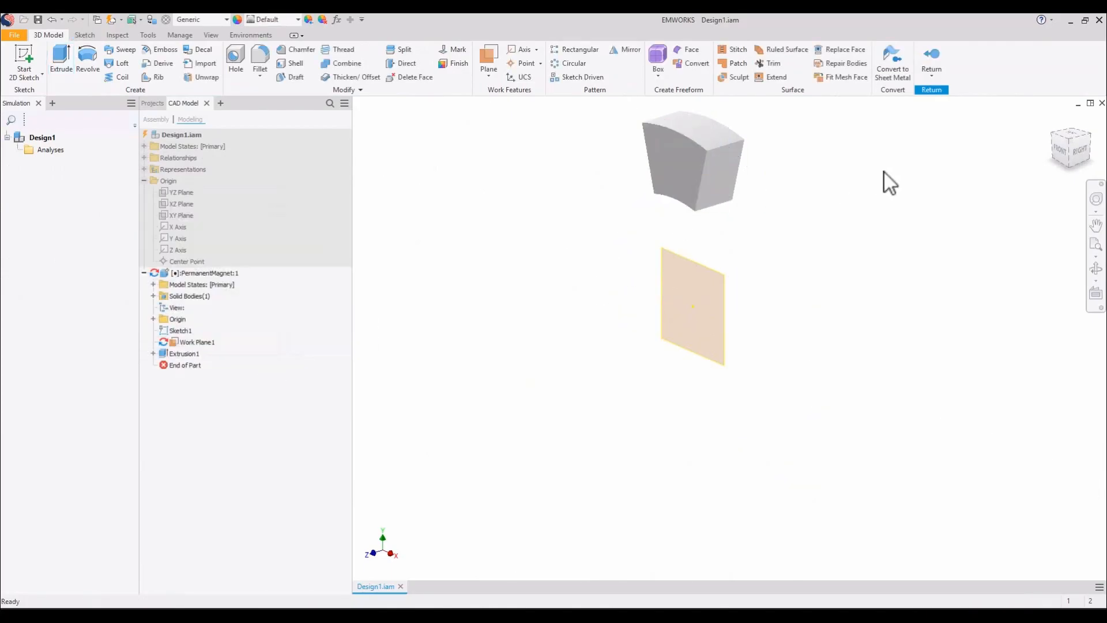
Create a UCS at the middle of the magnet's left slanted edge, with X toward the middle of the right edge and Y upward
click(1060, 153)
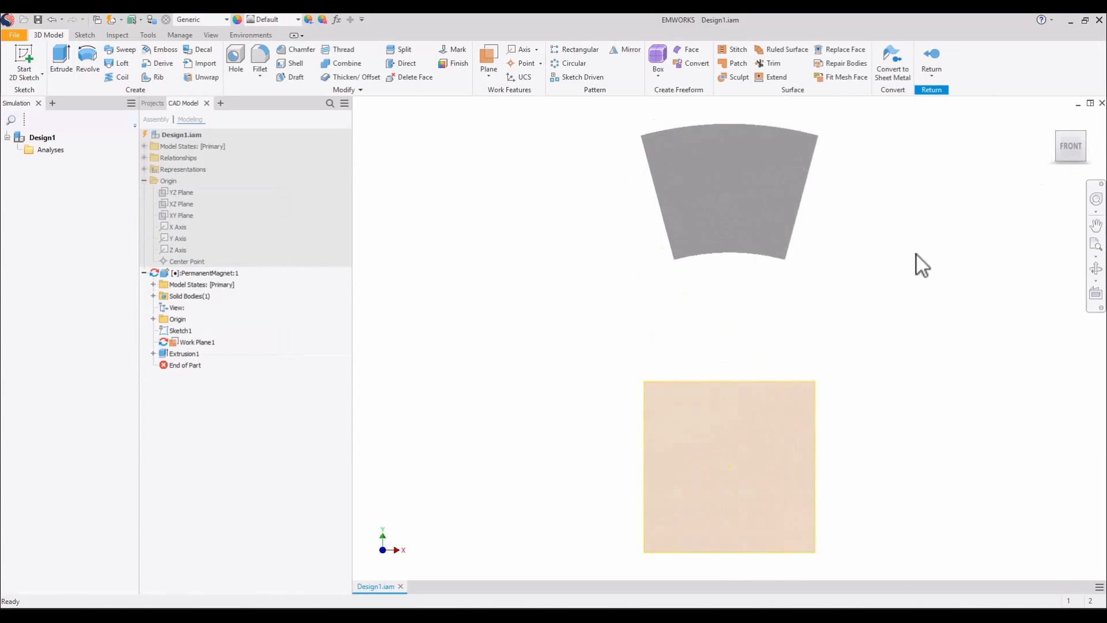
scroll(917, 255, down, 5)
scroll(956, 259, up, 3)
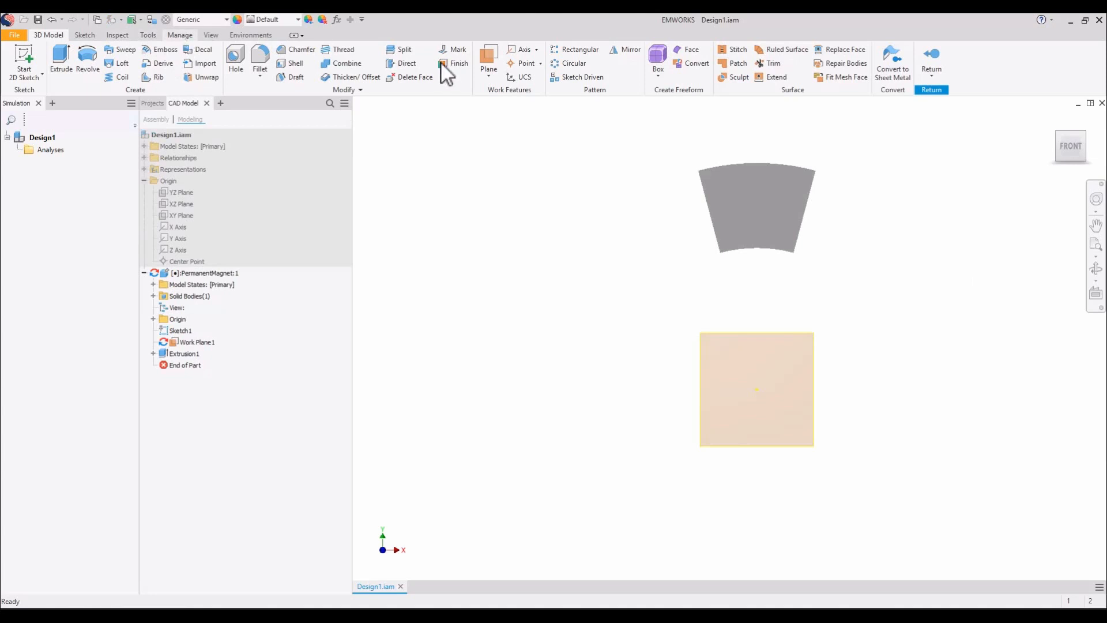
click(58, 36)
click(521, 76)
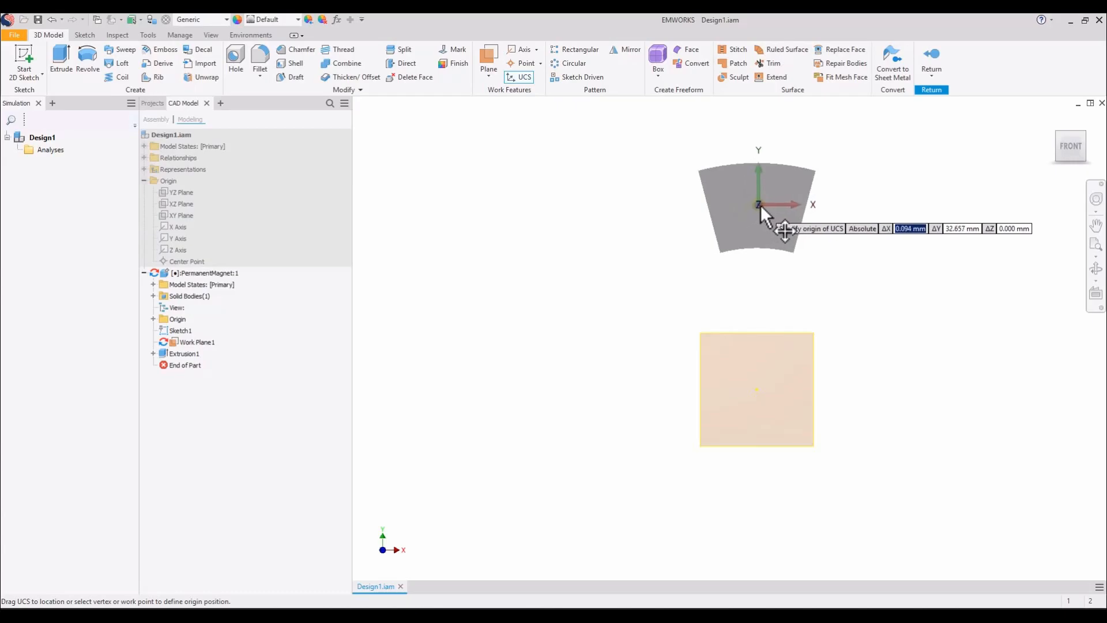
click(710, 212)
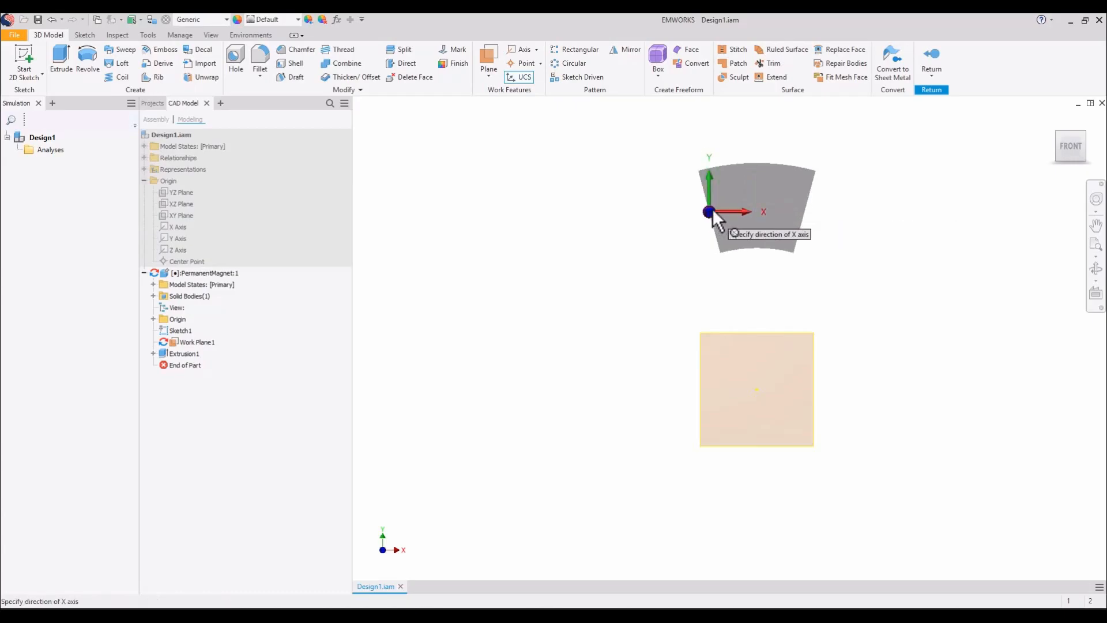
click(806, 211)
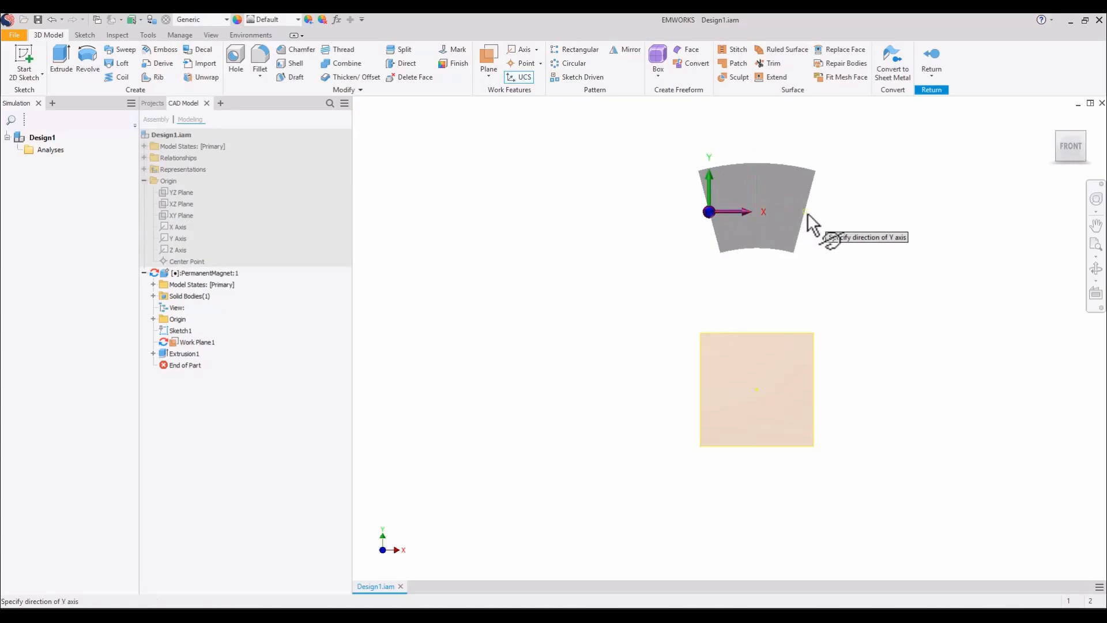
scroll(807, 213, down, 2)
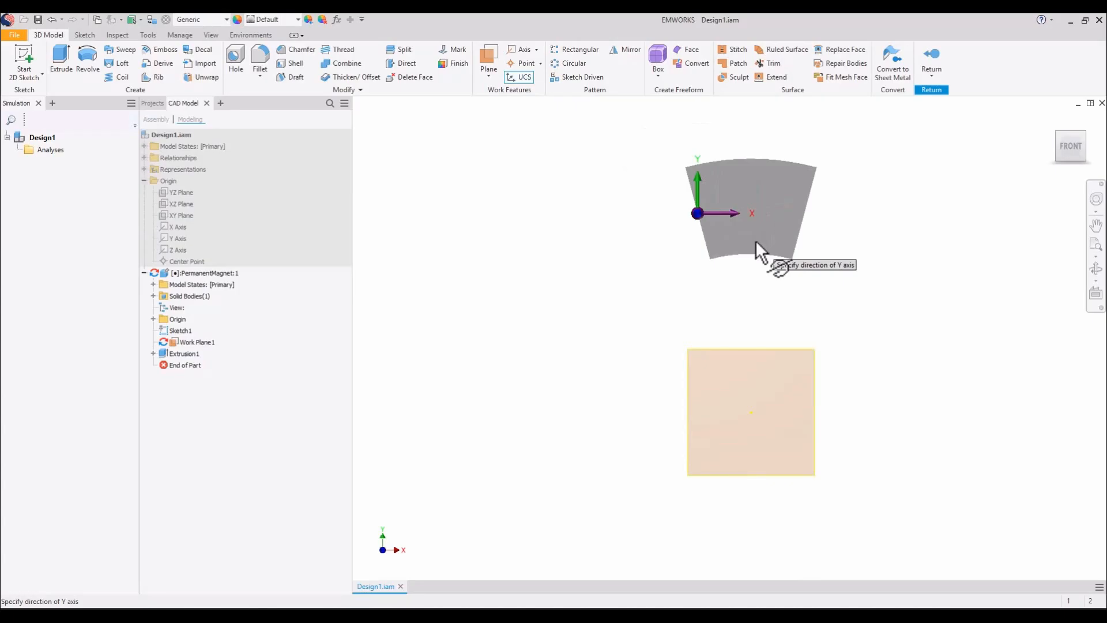
click(755, 241)
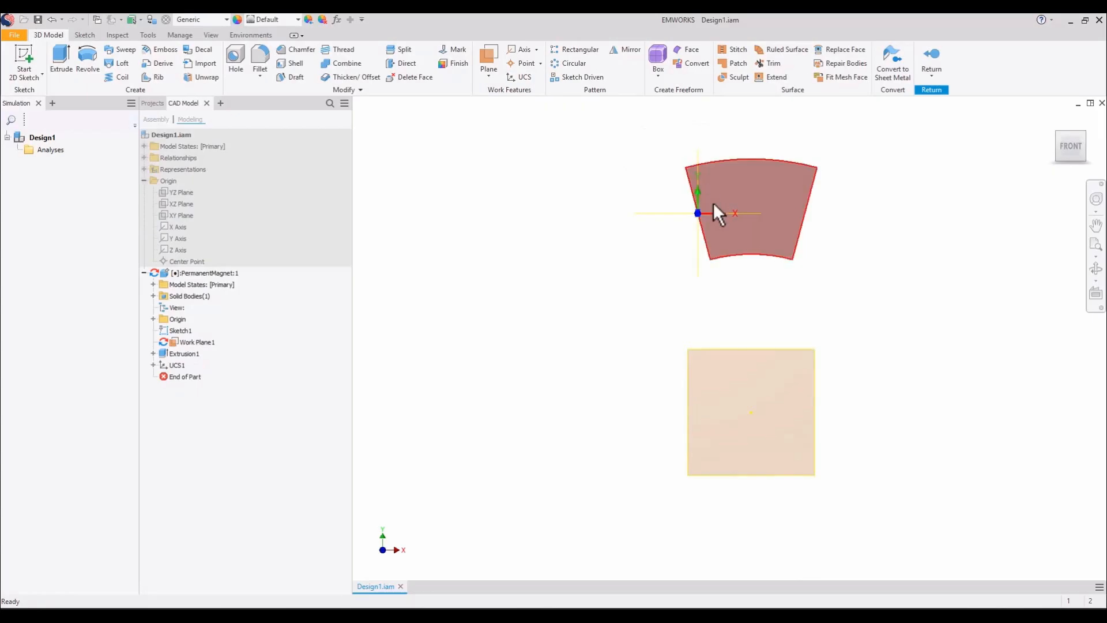
Return to the assembly and set up a circular component pattern of the permanent magnet about the assembly's Z axis
click(932, 60)
shift+middle_drag(627, 297, 652, 274)
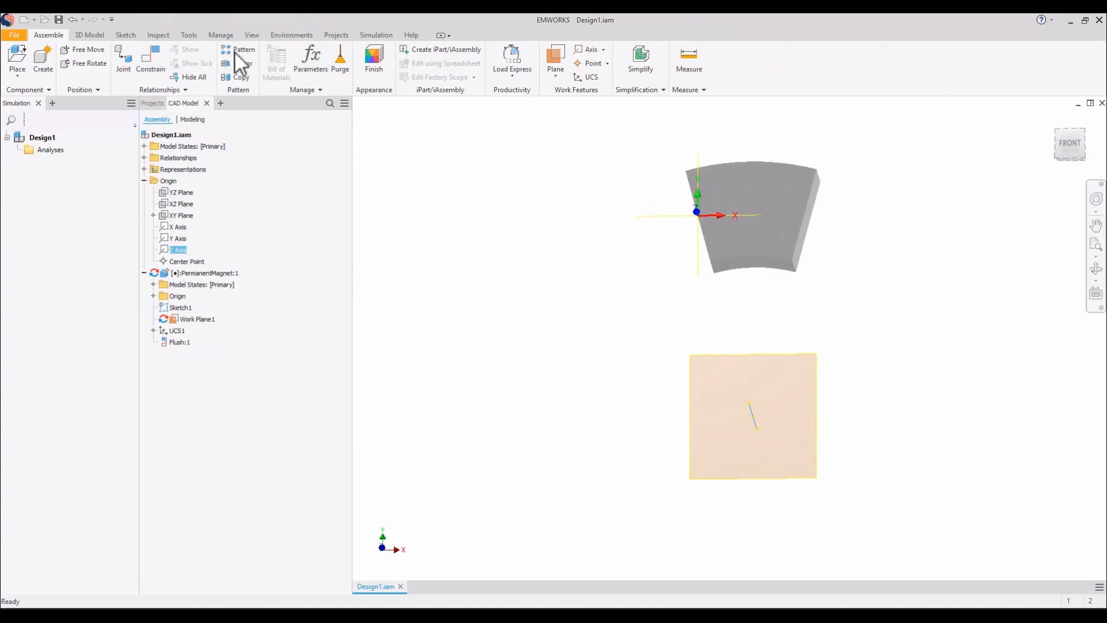
click(233, 49)
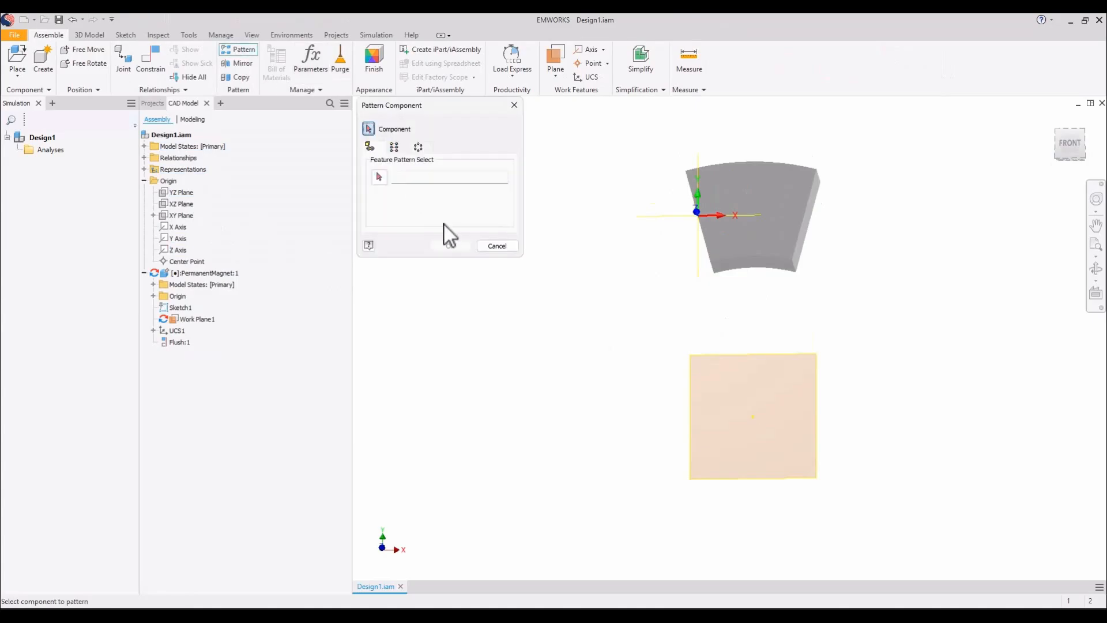
click(418, 147)
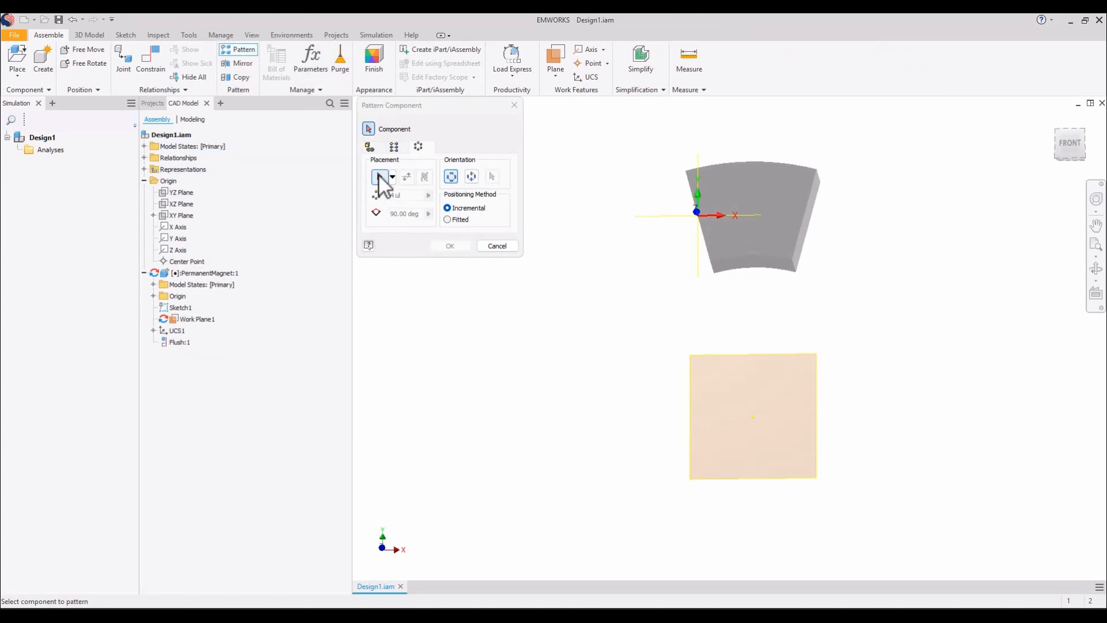
click(739, 194)
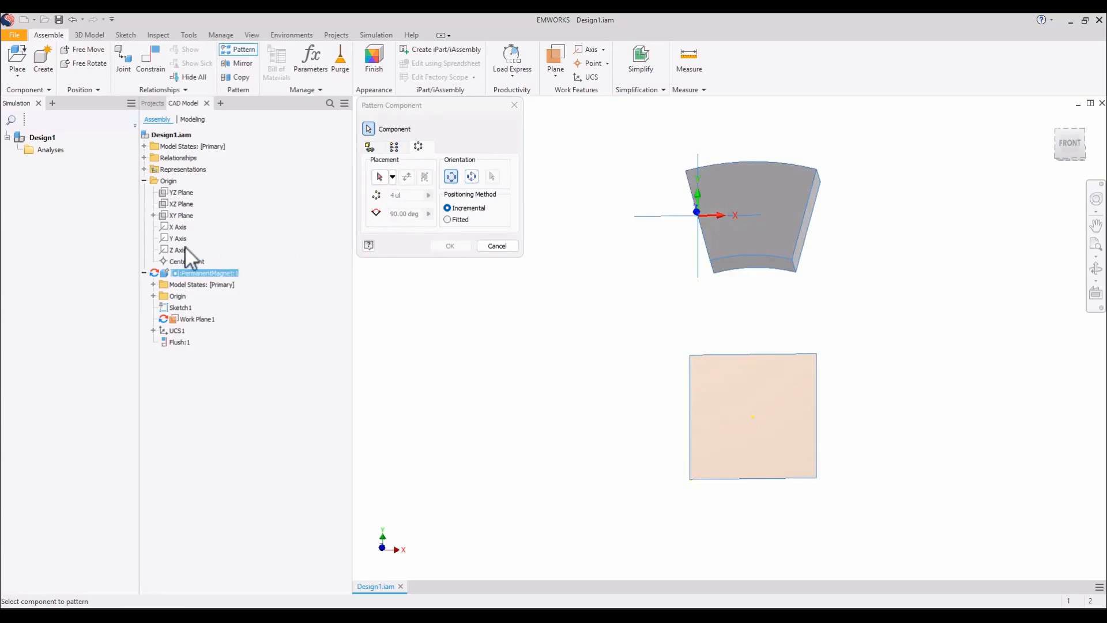
click(379, 177)
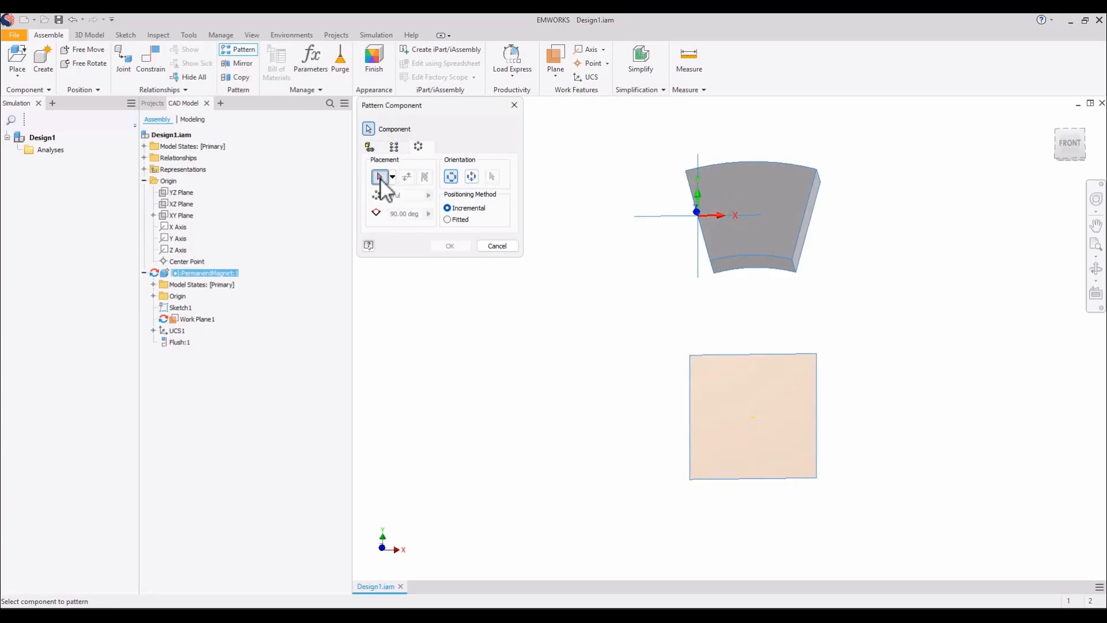
click(177, 249)
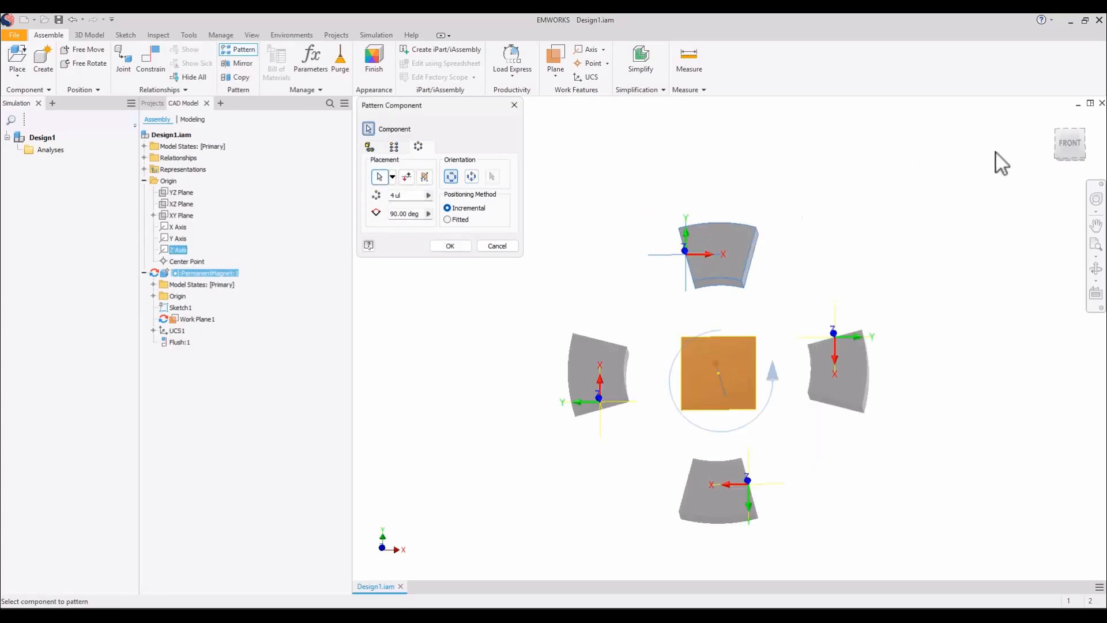
Set the circular pattern's count to 12 and create the pattern
click(1068, 144)
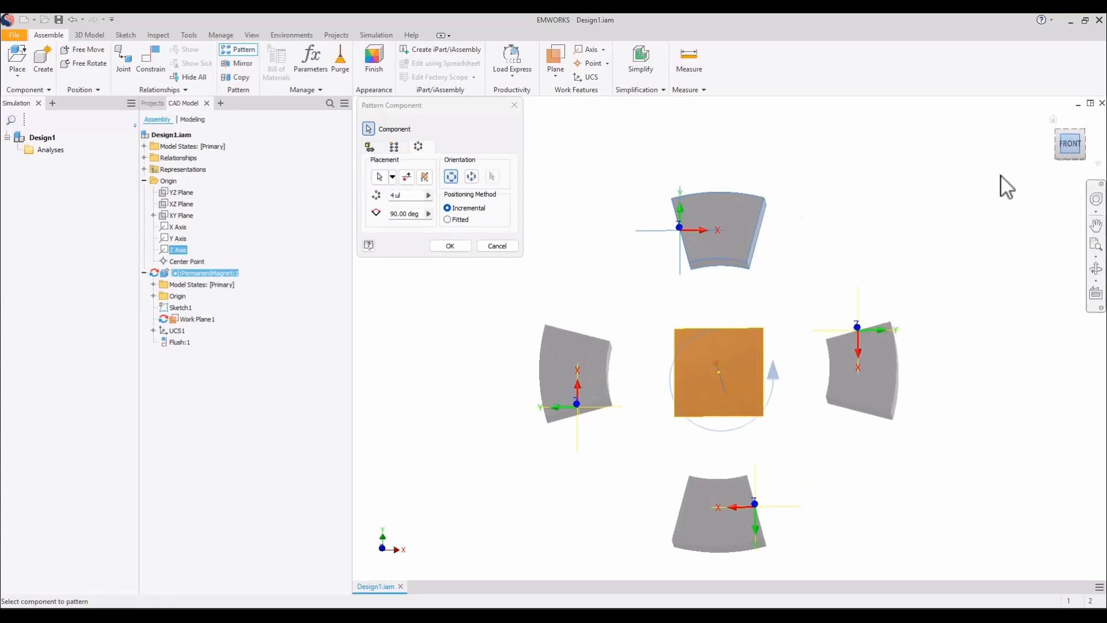
scroll(733, 285, down, 2)
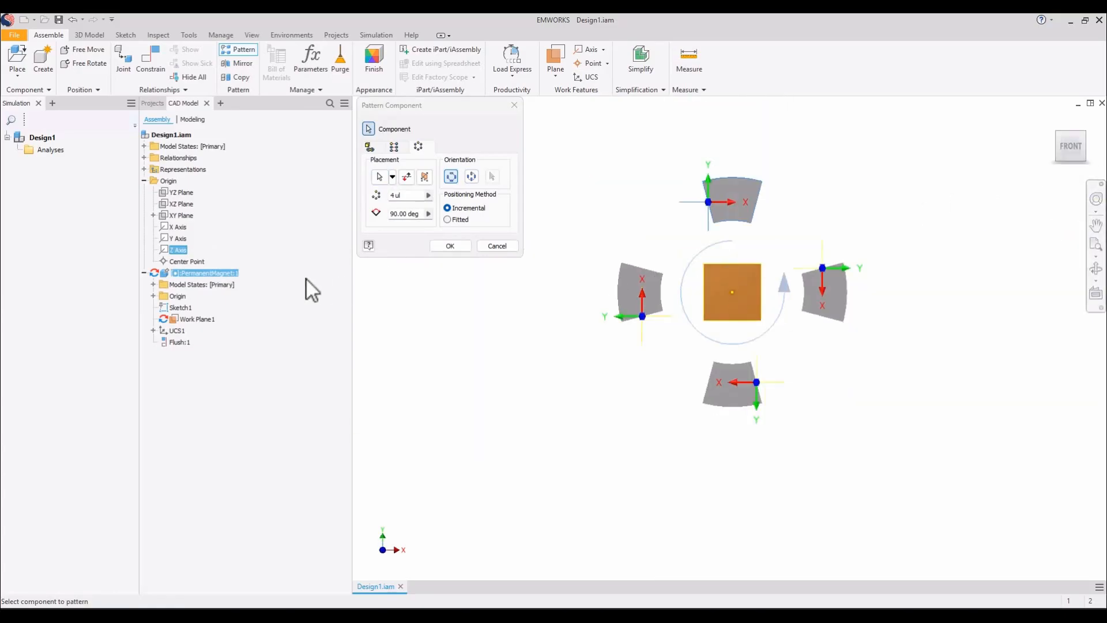
click(391, 197)
text(12)
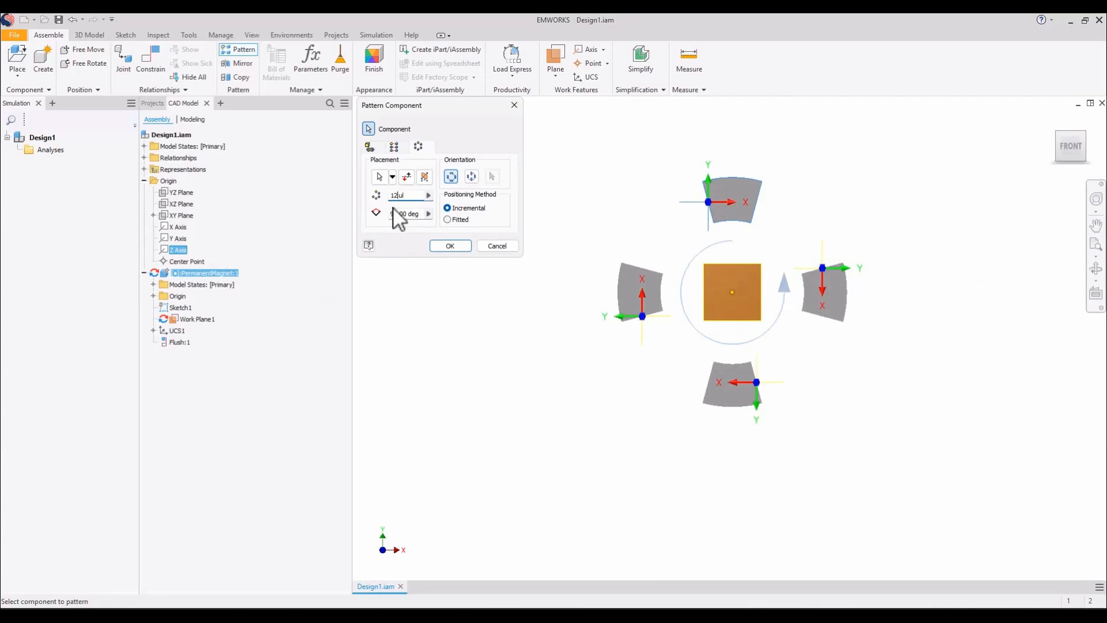
click(449, 246)
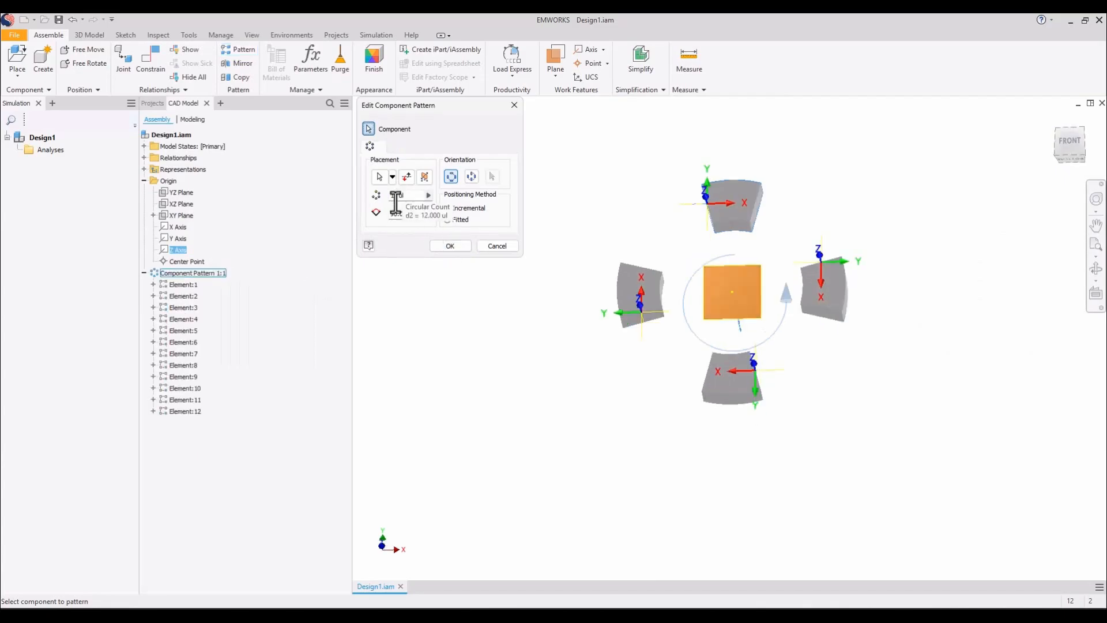
Set the angle between elements of the circular component pattern to 30 degrees
click(398, 217)
double_click(394, 214)
text(3)
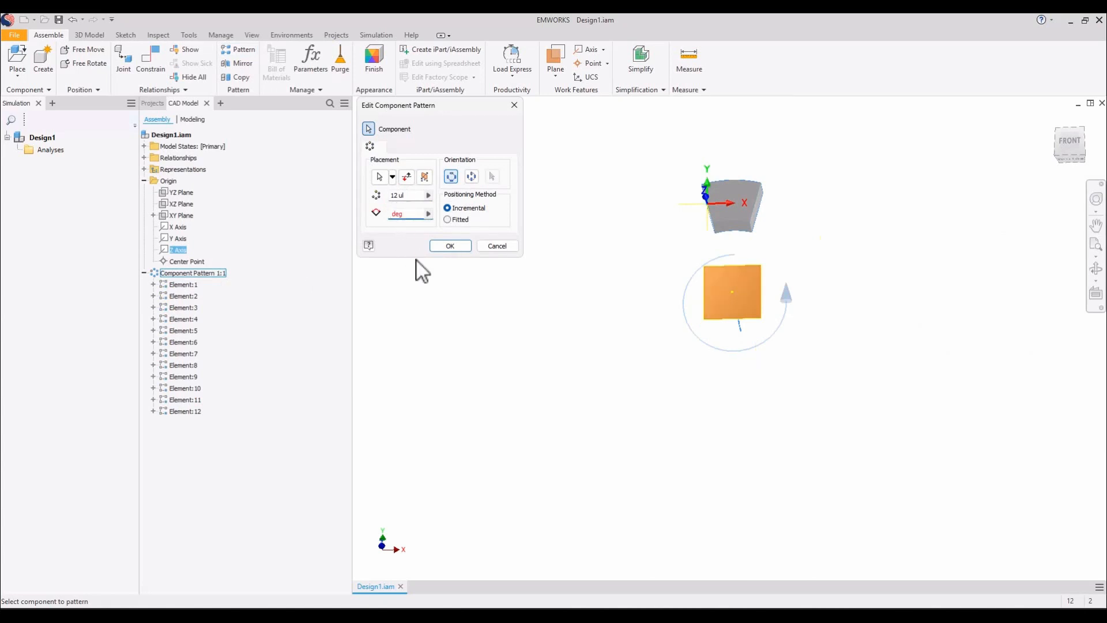
text(0)
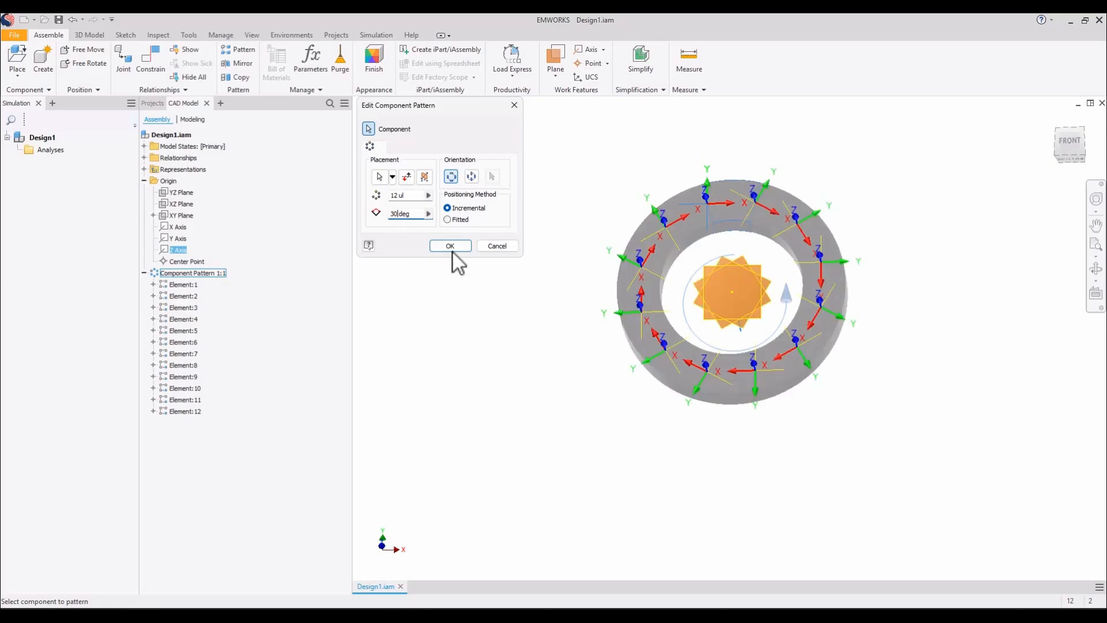
click(450, 247)
shift+middle_drag(504, 259, 580, 265)
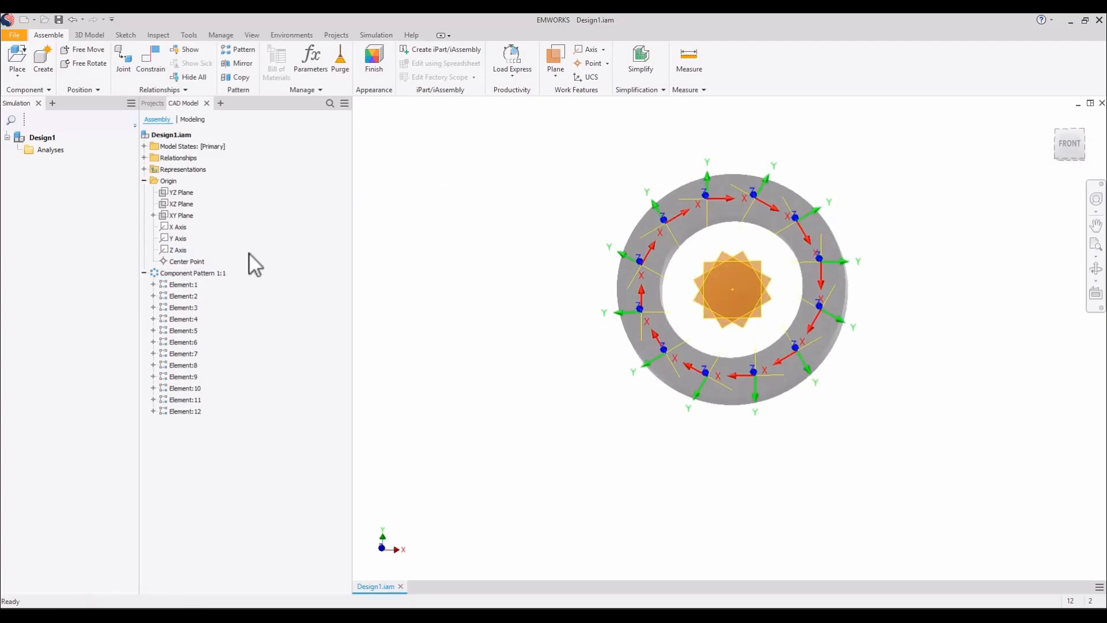
click(1073, 151)
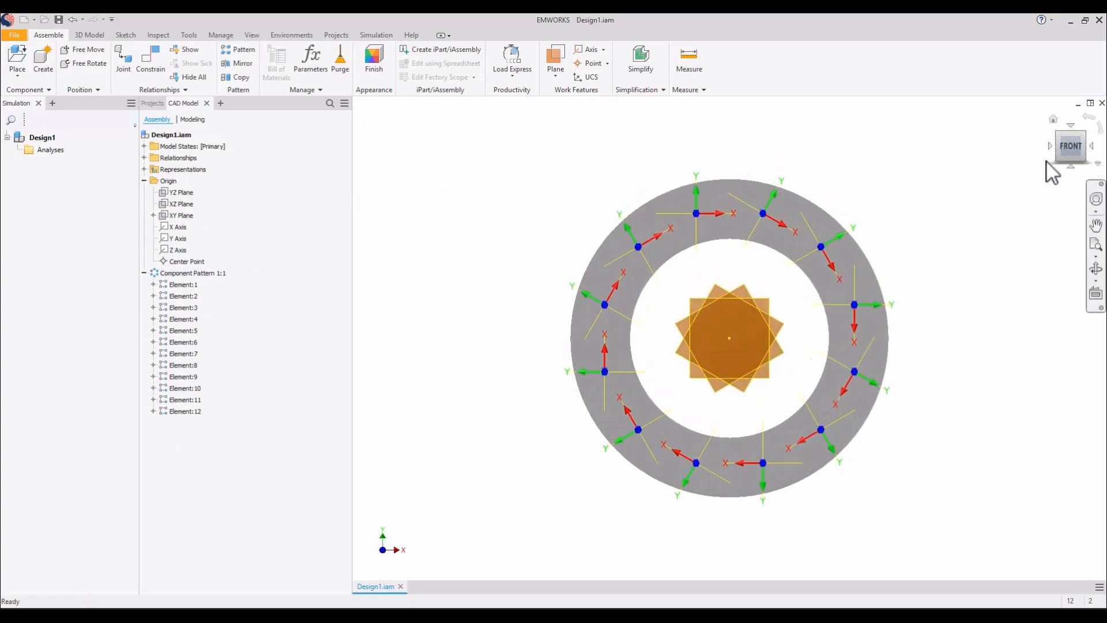
scroll(853, 158, down, 3)
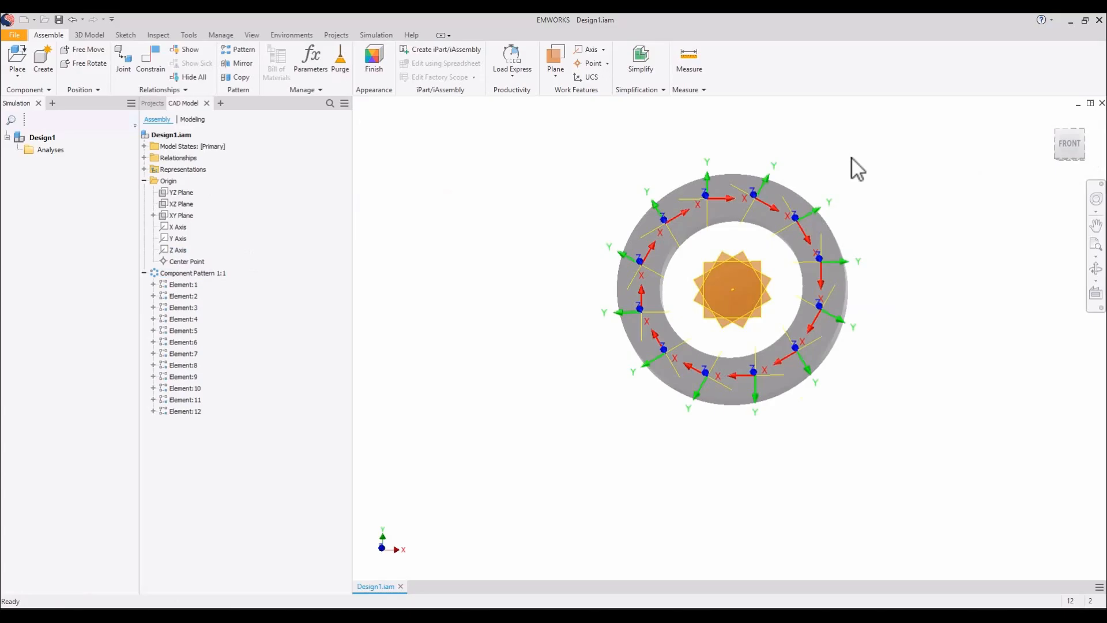
click(1074, 149)
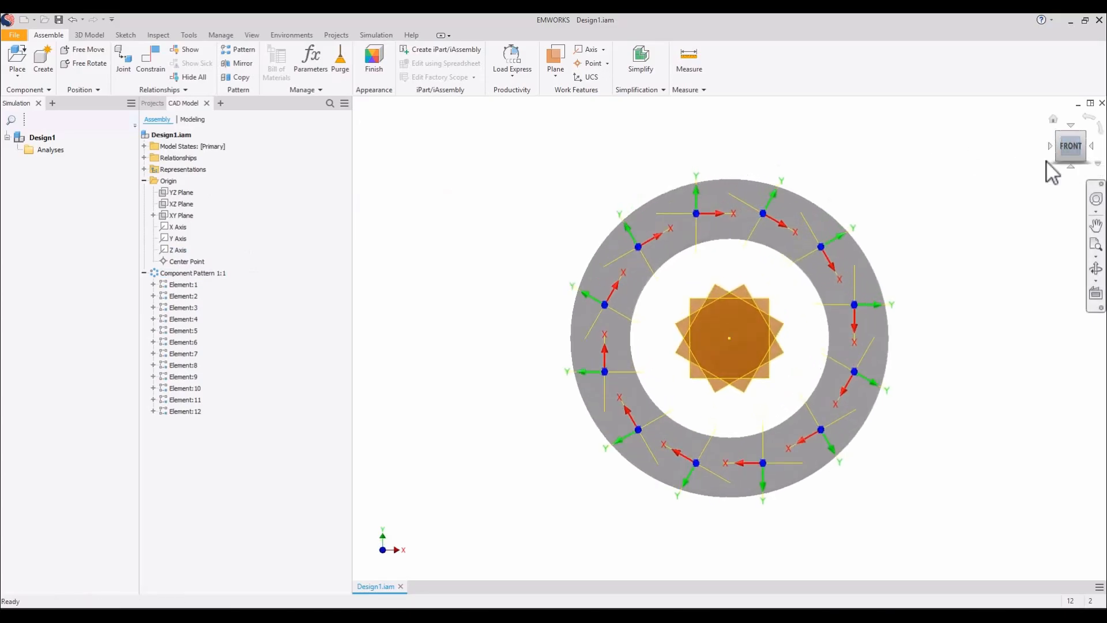
click(186, 134)
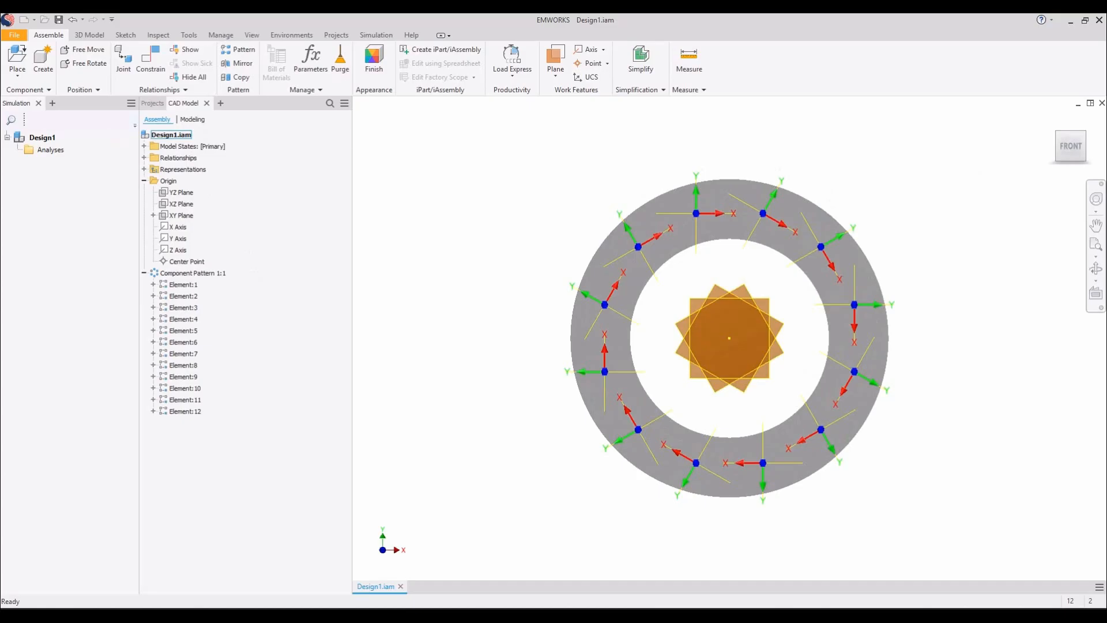
shift+middle_drag(551, 340, 552, 271)
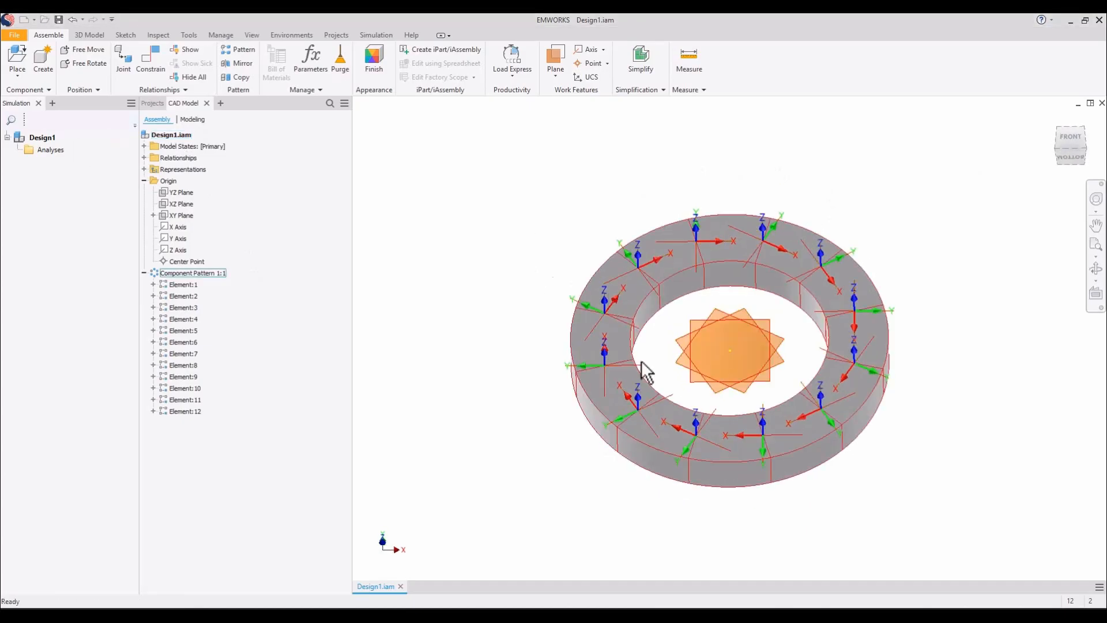
Create a new in-place component named AirDomain, based on the assembly's XY plane
click(84, 30)
click(48, 34)
click(43, 57)
text(AirDomain)
key(Return)
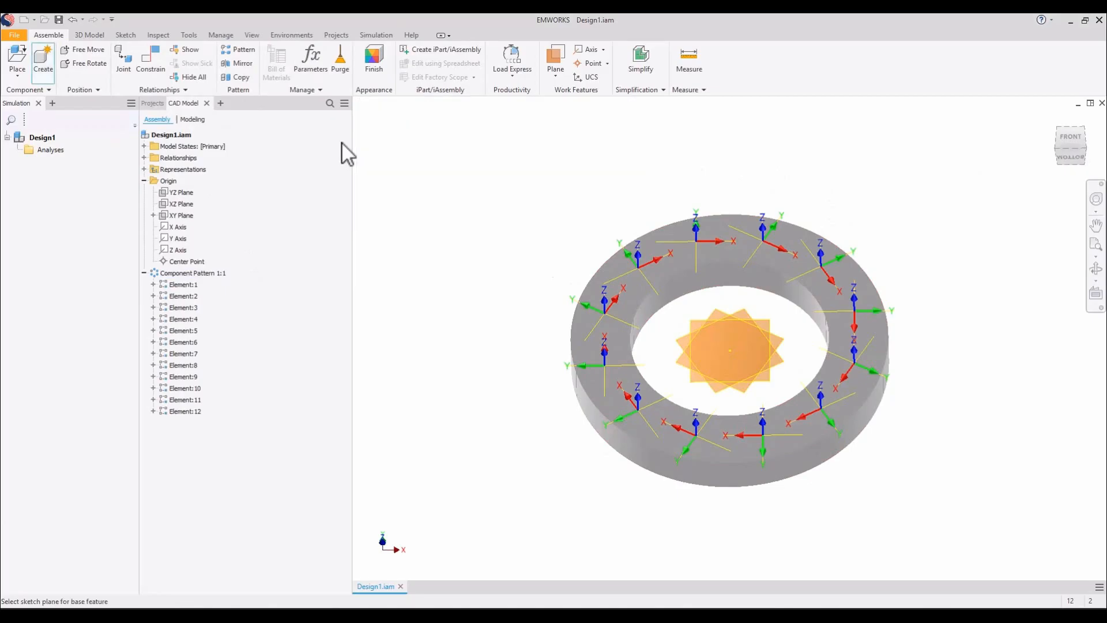
click(199, 214)
Start a sketch on the AirDomain part's XY plane and draw a center rectangle around the magnet ring, centred on the origin
click(761, 316)
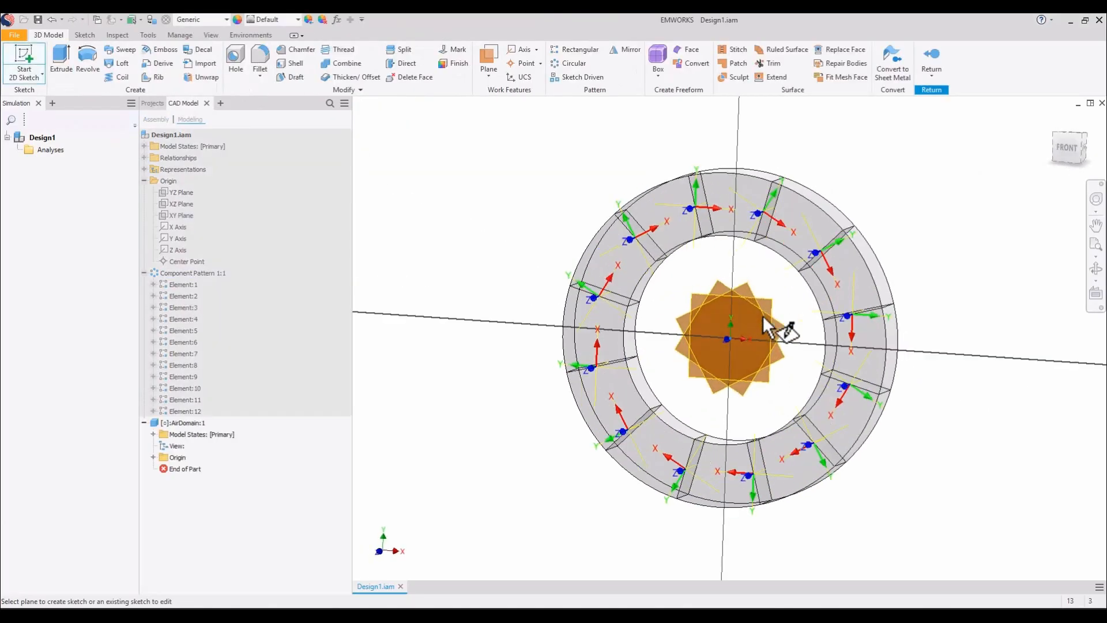
click(152, 76)
click(173, 143)
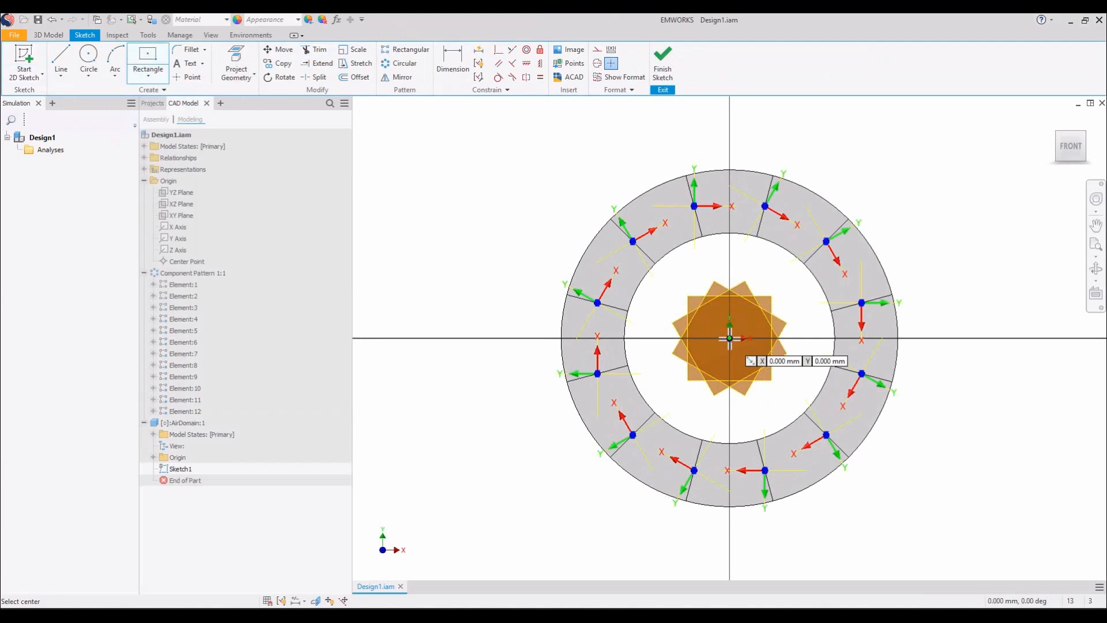
click(730, 338)
scroll(506, 167, down, 3)
Dimension the rectangle's width and height to 300 mm each
click(452, 62)
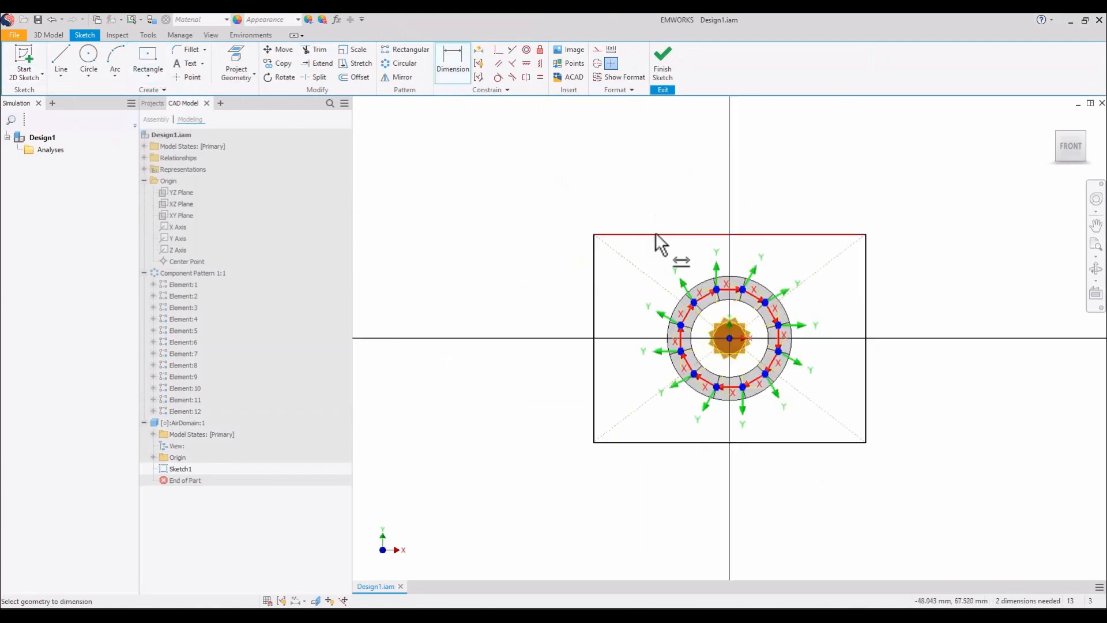
click(655, 232)
click(655, 203)
text(300)
key(Return)
click(497, 264)
click(478, 277)
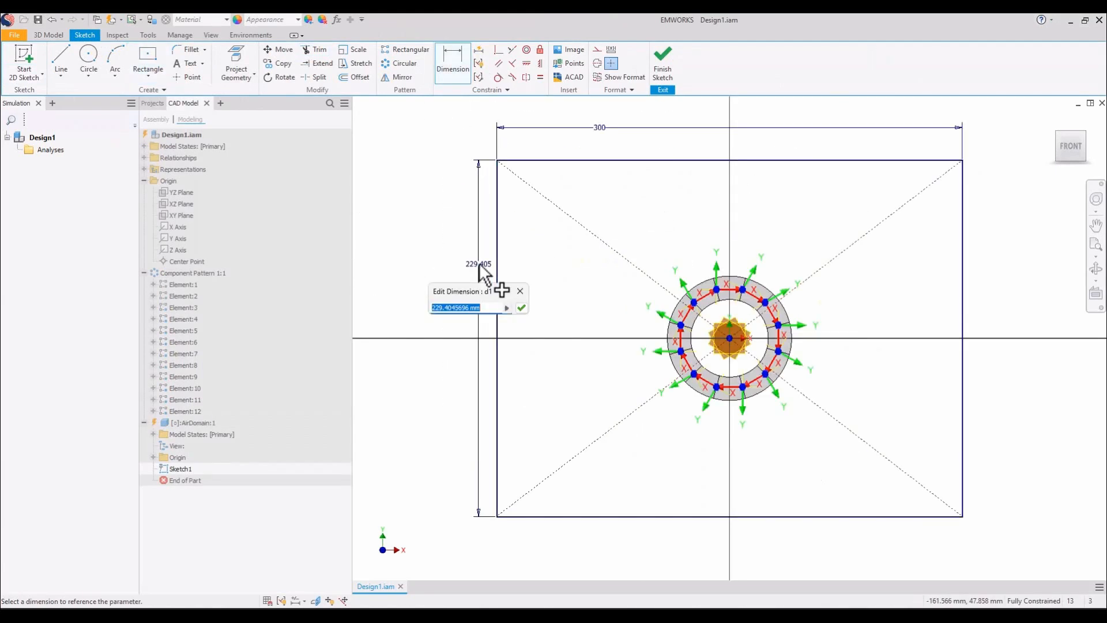
text(300)
key(Return)
Extrude the square 300 mm symmetrically about the sketch plane to form the air domain block
shift+middle_drag(577, 300, 562, 207)
click(49, 36)
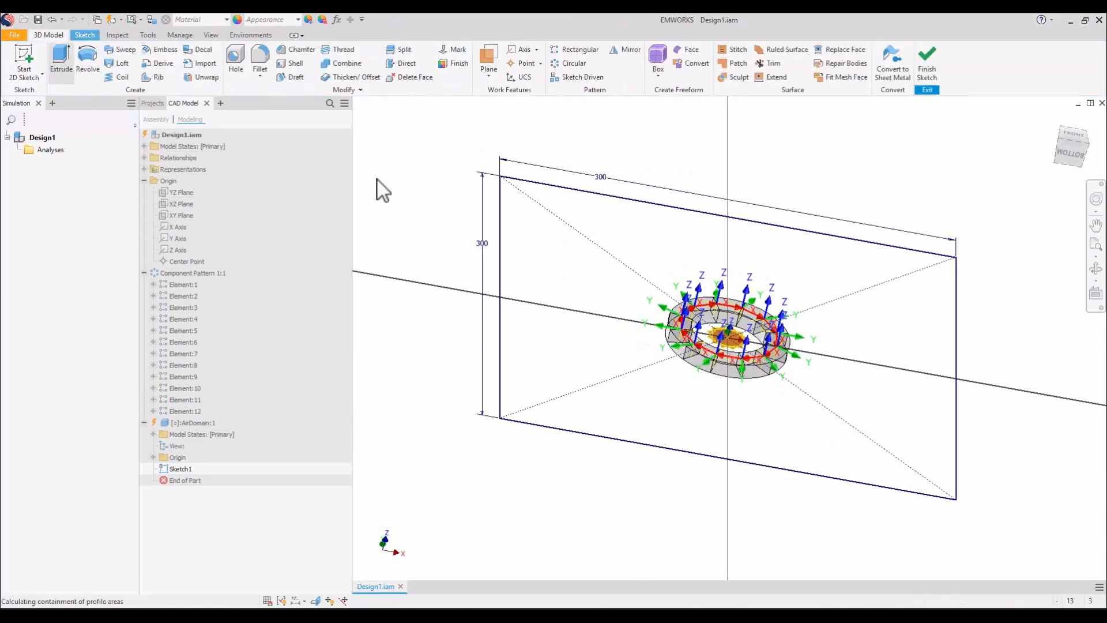
click(62, 66)
click(234, 285)
text(300)
key(Return)
scroll(582, 223, up, 4)
shift+middle_drag(582, 222, 713, 263)
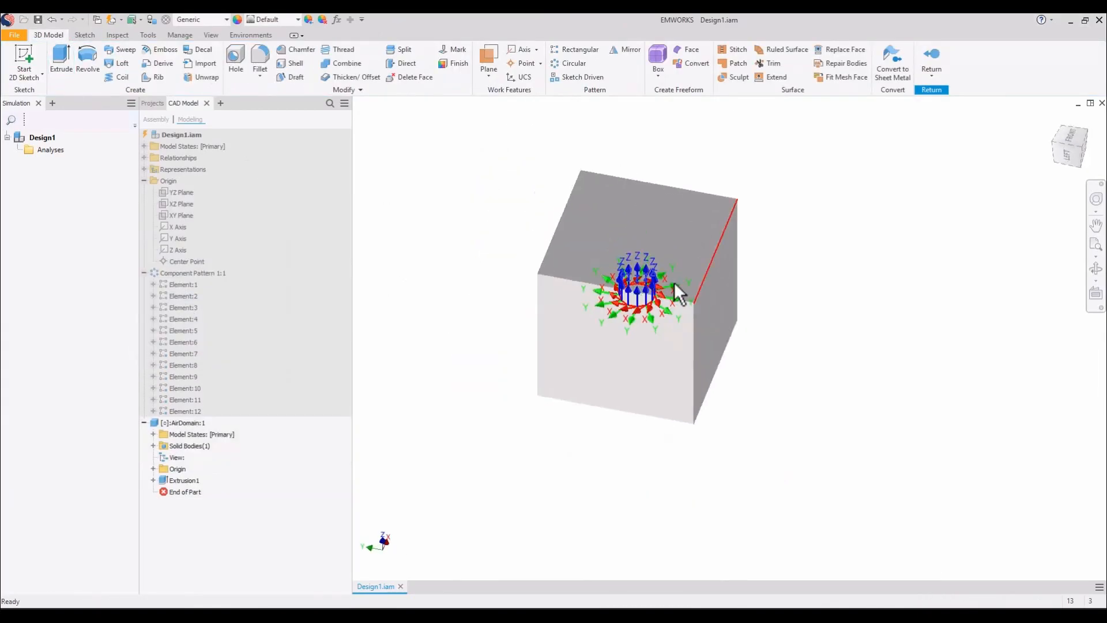
Return to the assembly and hide the AirDomain component so the magnet ring shows
right_click(553, 264)
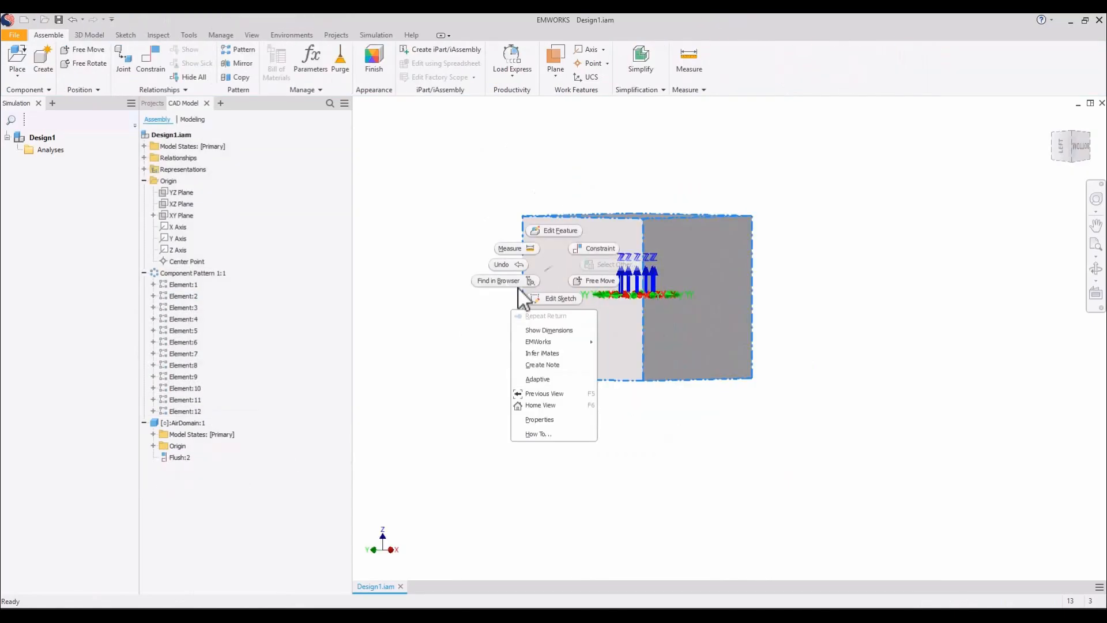
click(185, 424)
right_click(185, 424)
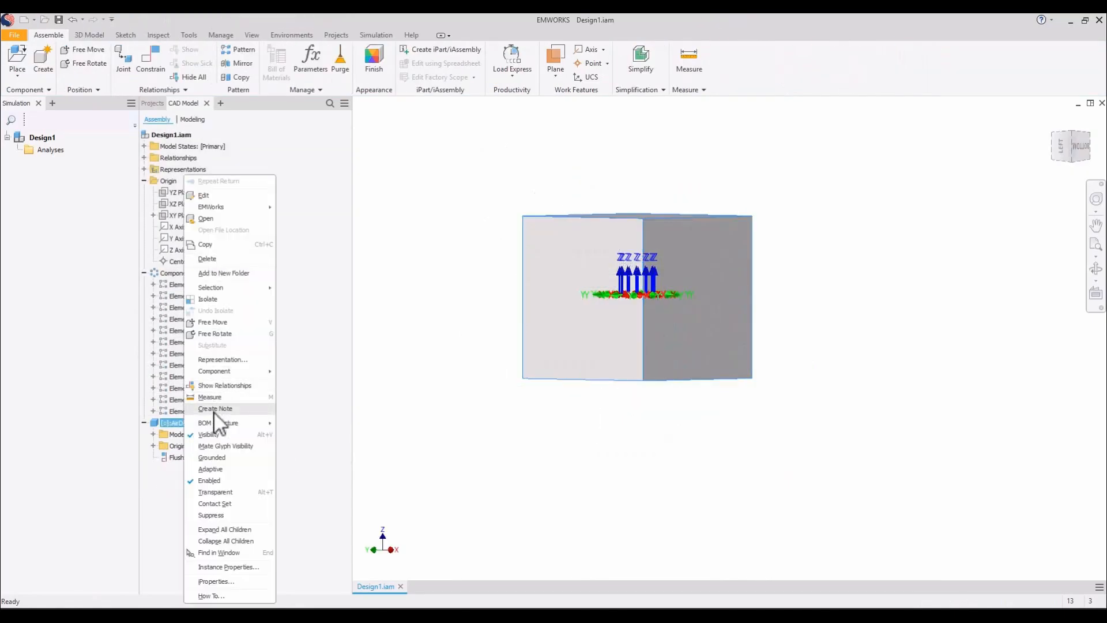
click(218, 433)
shift+middle_drag(545, 235, 541, 300)
scroll(652, 311, down, 5)
shift+middle_drag(630, 282, 583, 343)
scroll(580, 383, down, 4)
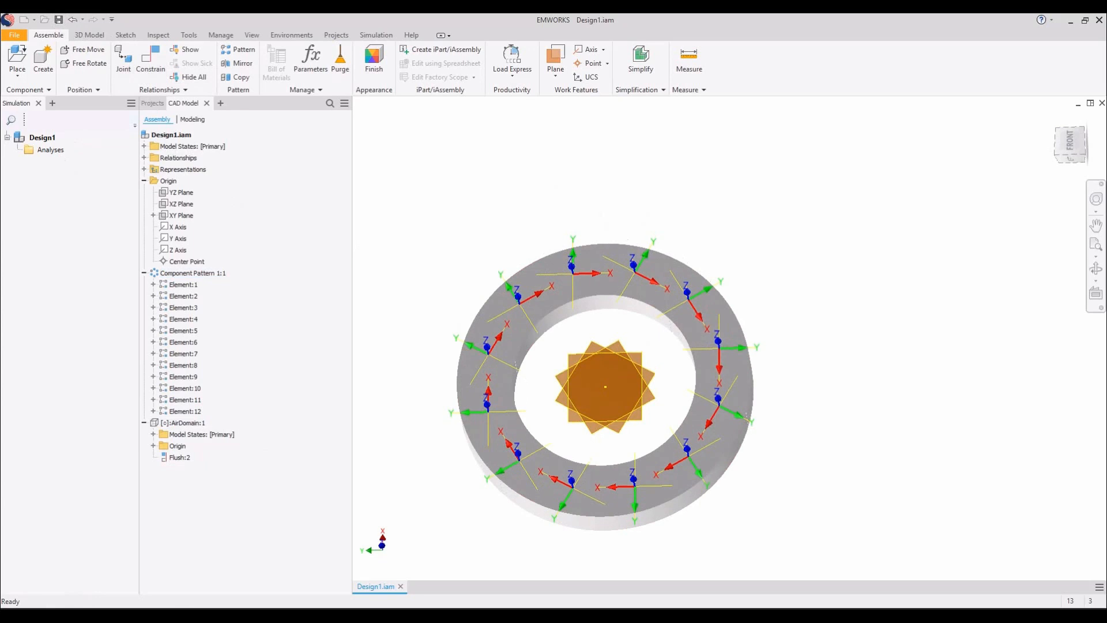
Create a magnetostatic study named Magnetostatic 1 with the default solution parameters
click(49, 150)
right_click(49, 151)
mouse_move(57, 158)
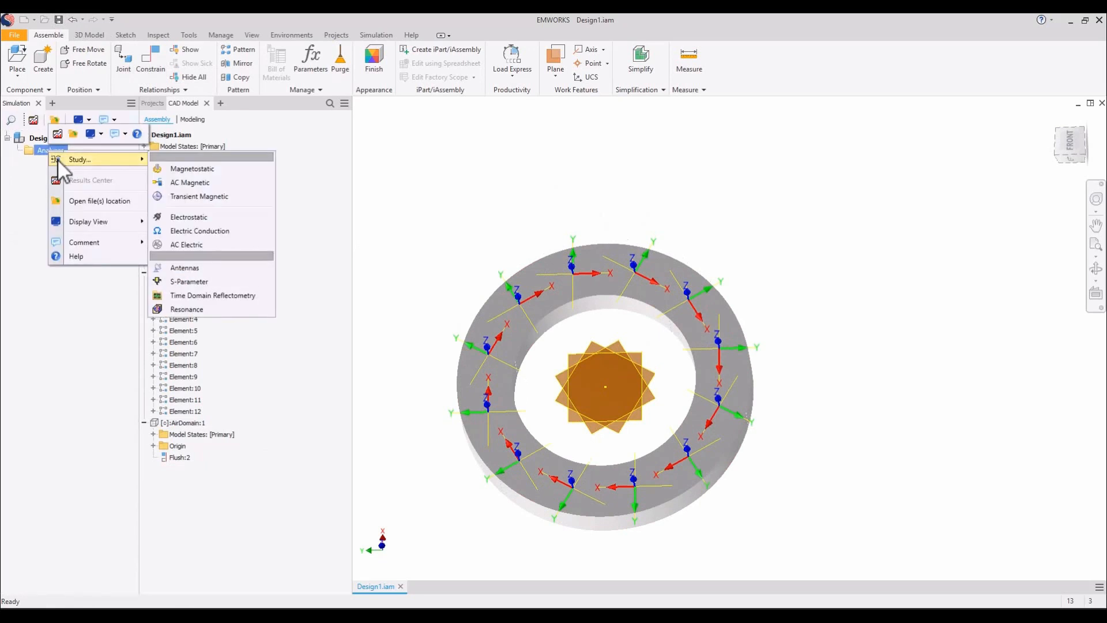
click(242, 168)
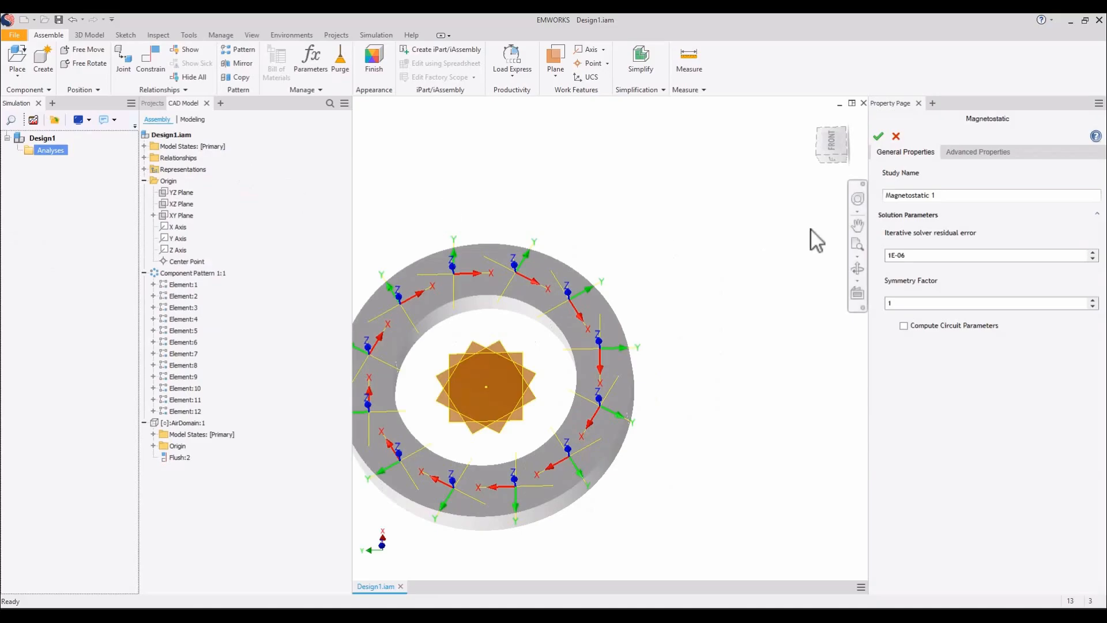
click(879, 137)
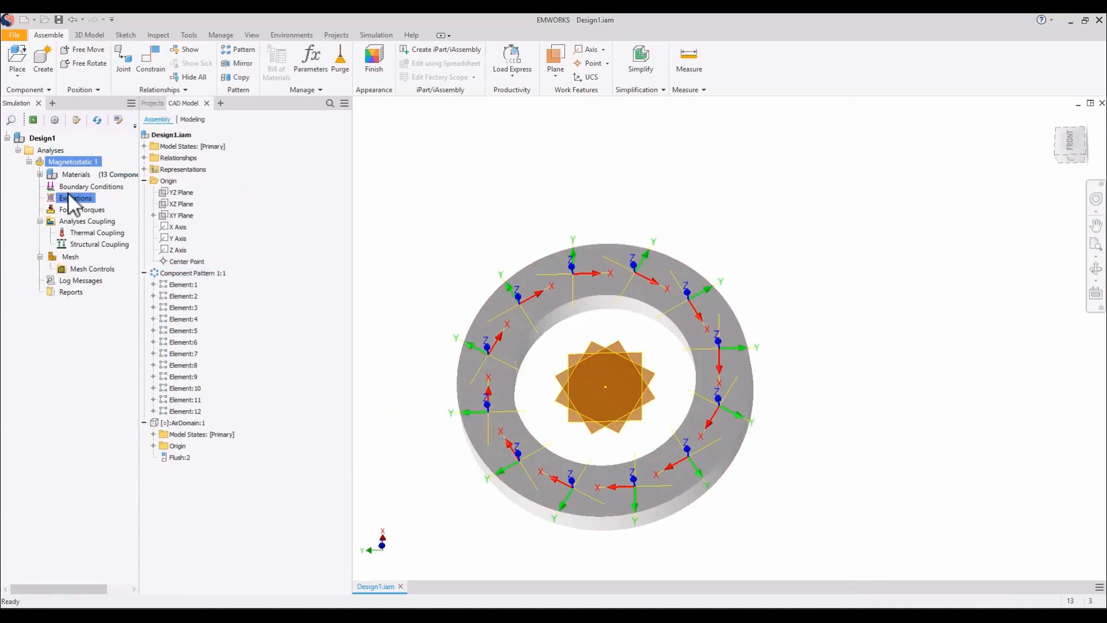
Expand the study's materials and highlight individual permanent magnets to check where each one sits in the ring, viewed from the front
click(41, 175)
drag(140, 207, 210, 209)
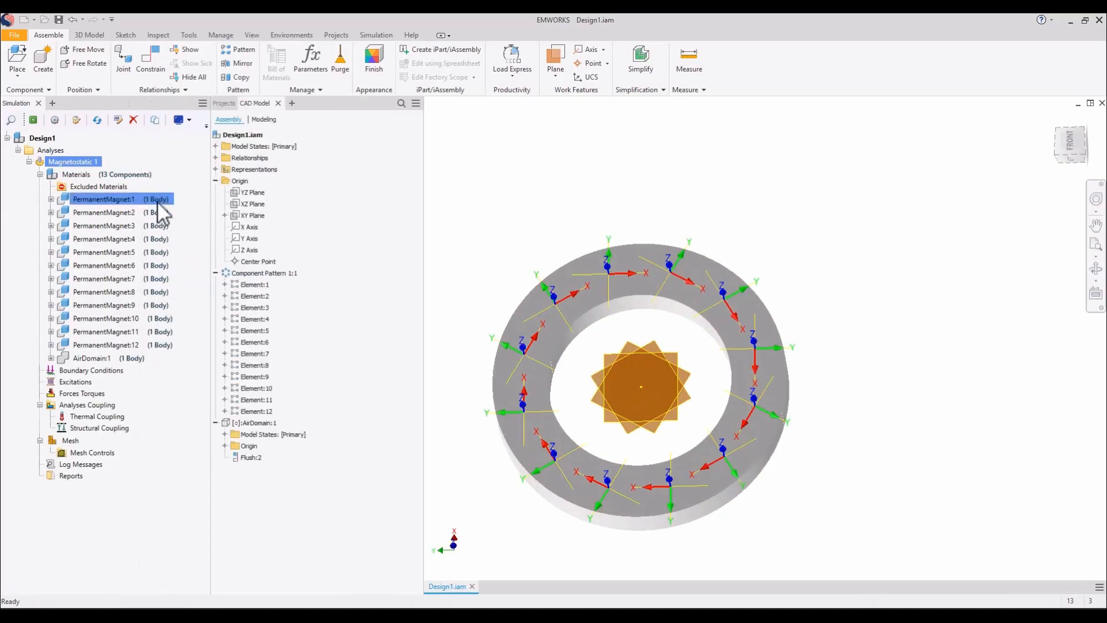
click(156, 200)
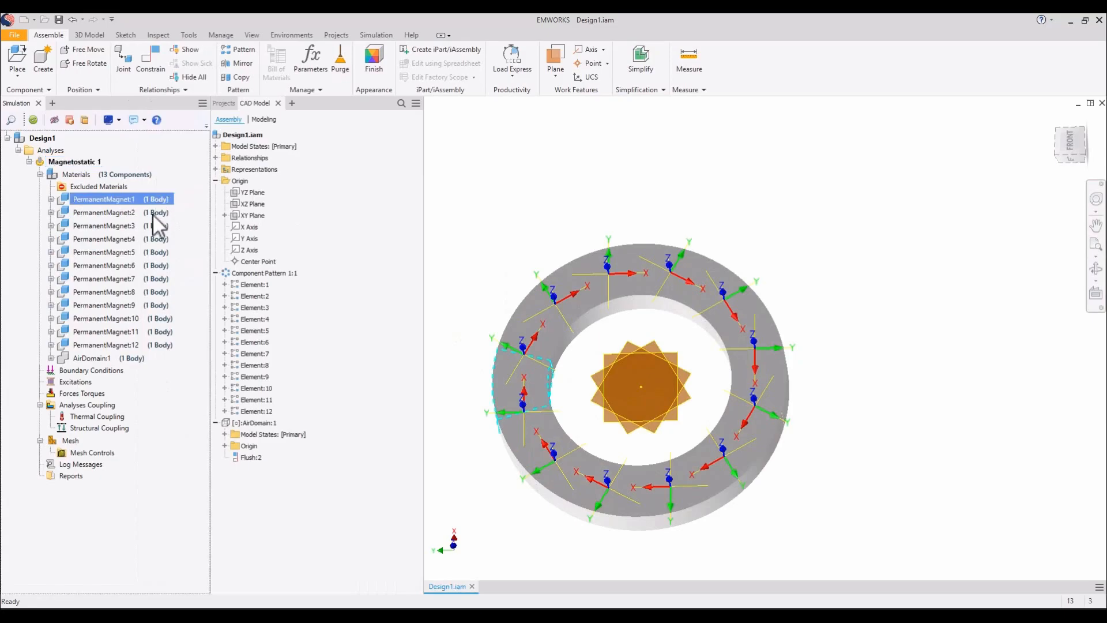
click(154, 214)
click(149, 225)
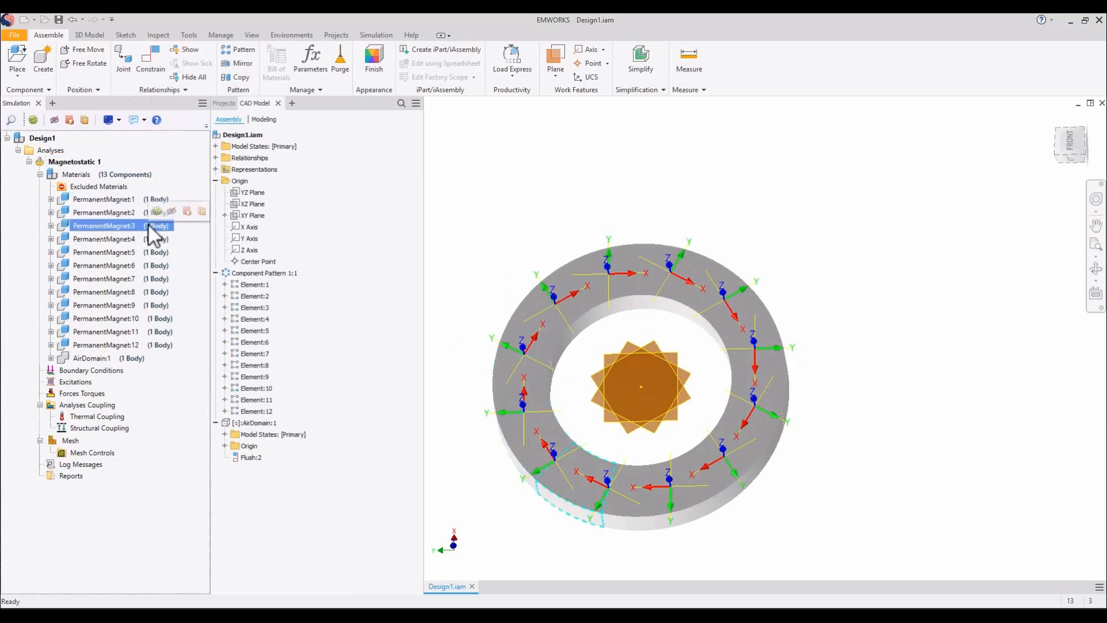
click(155, 252)
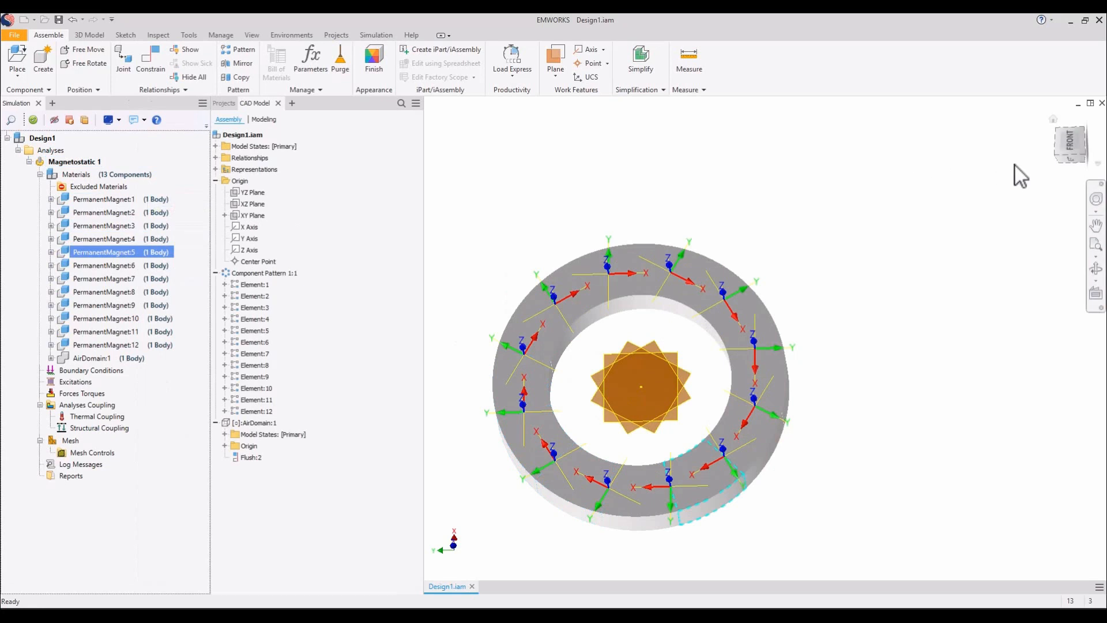
click(1070, 146)
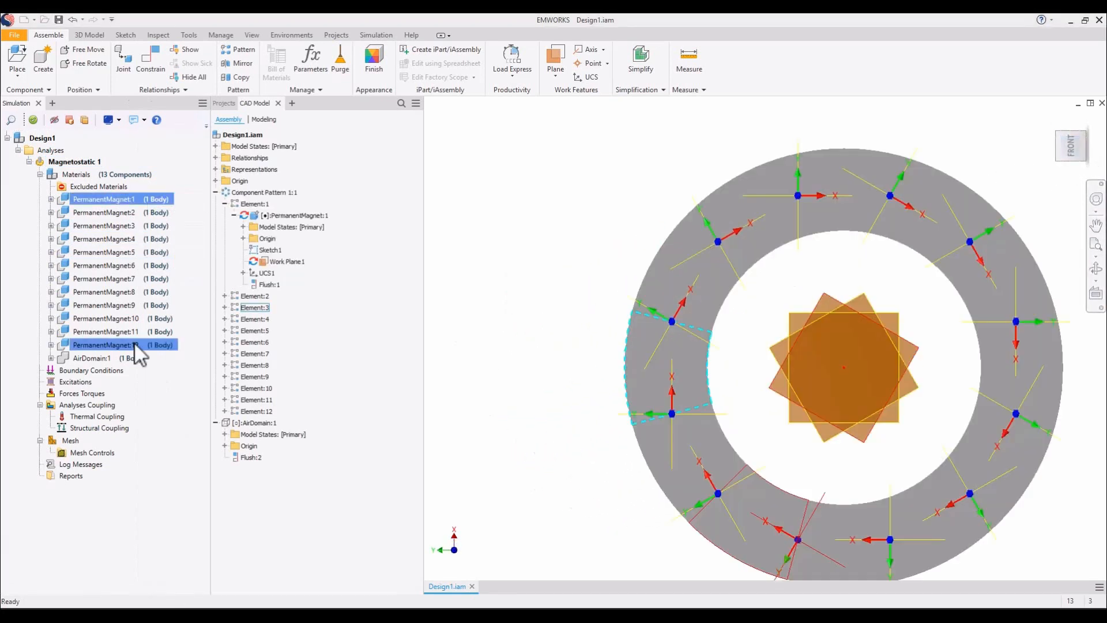
Apply the N35 material from the K&J Magnetics Neodymium-Iron-Boron permanent magnet library to PermanentMagnet:1 through PermanentMagnet:12
shift+click(135, 344)
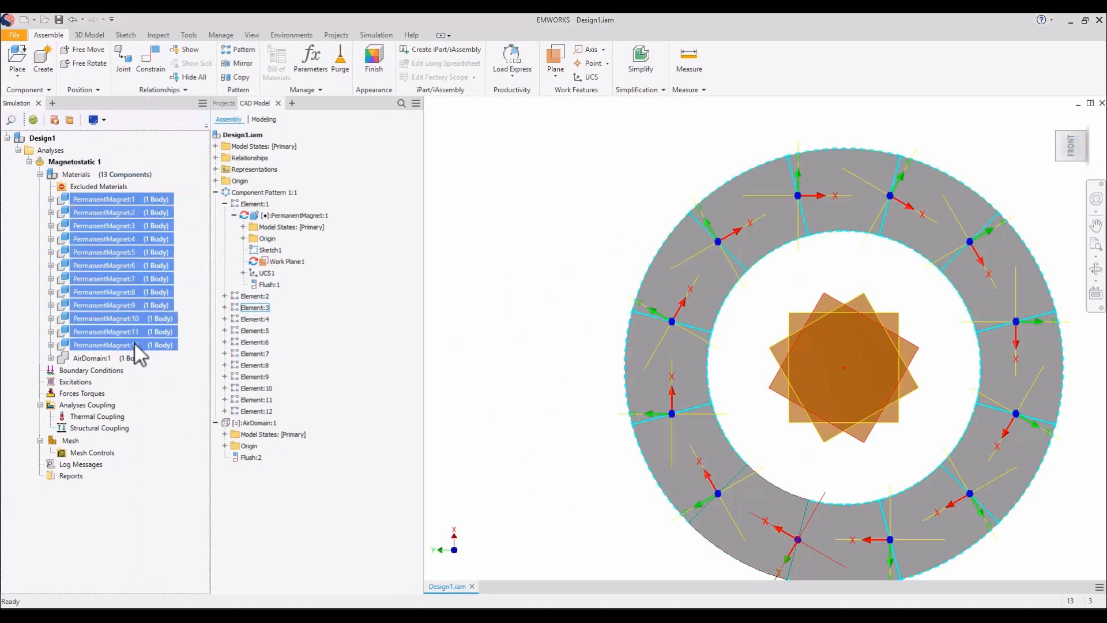
right_click(134, 345)
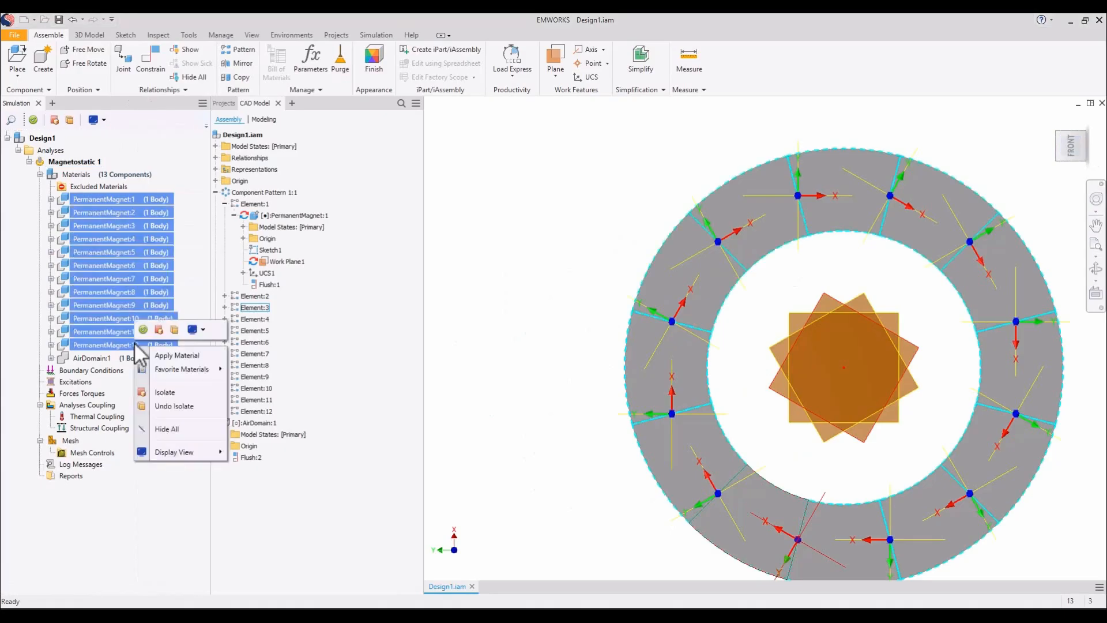
click(163, 353)
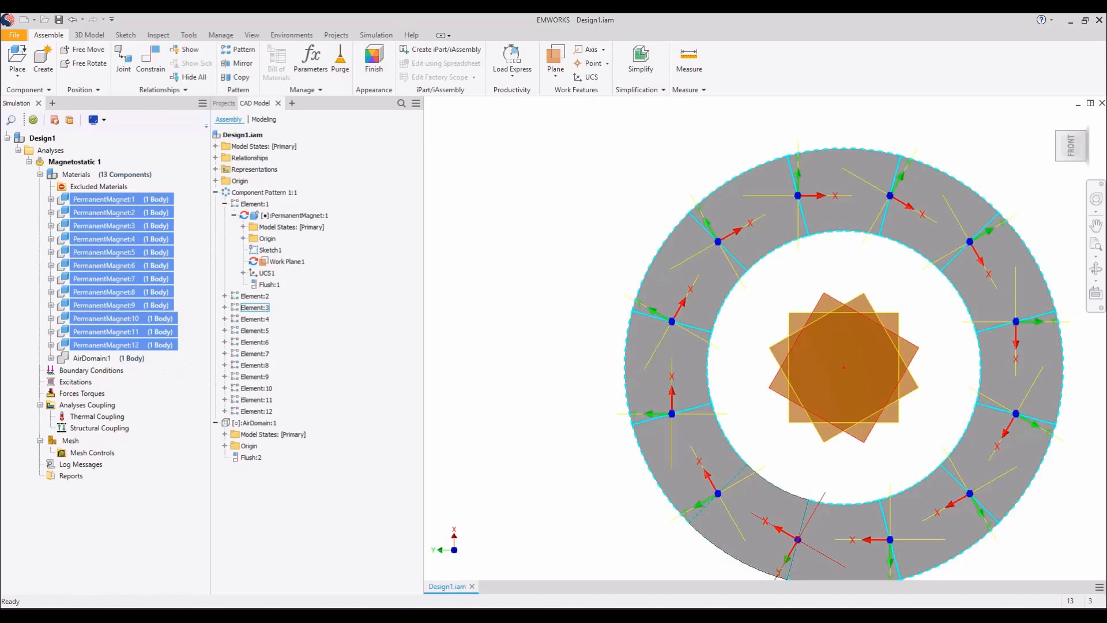
drag(469, 119, 679, 106)
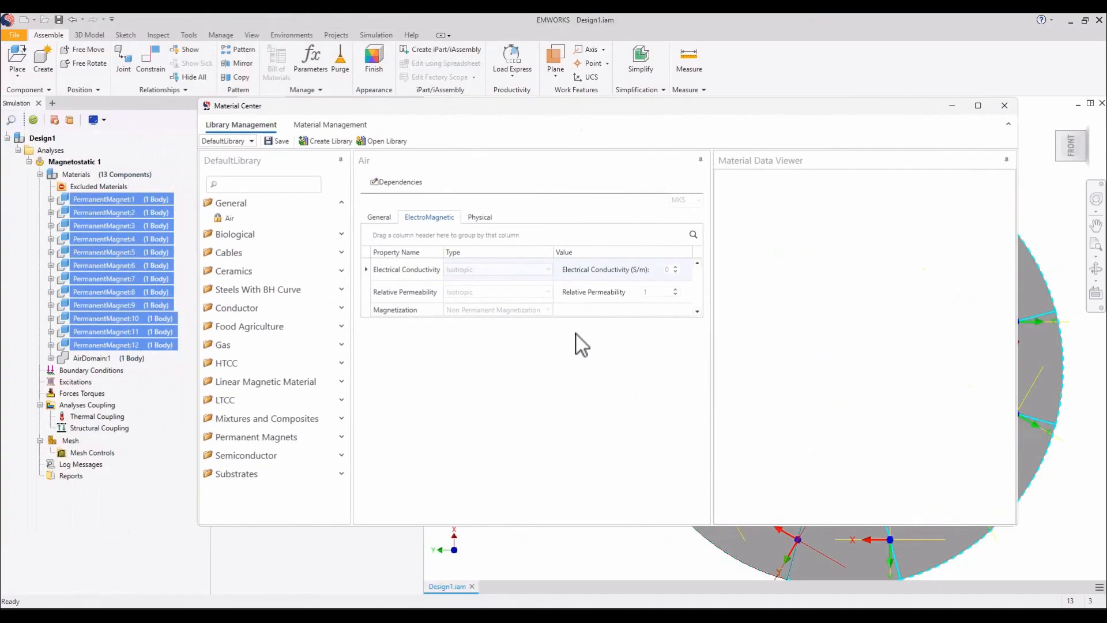
click(293, 441)
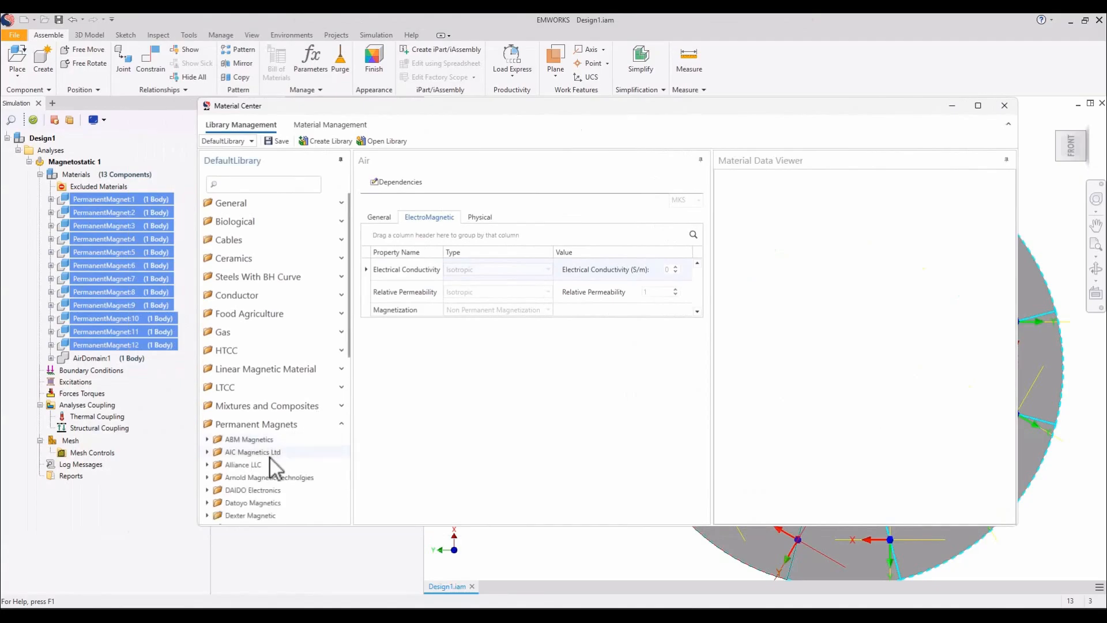
scroll(271, 459, down, 3)
scroll(271, 457, down, 1)
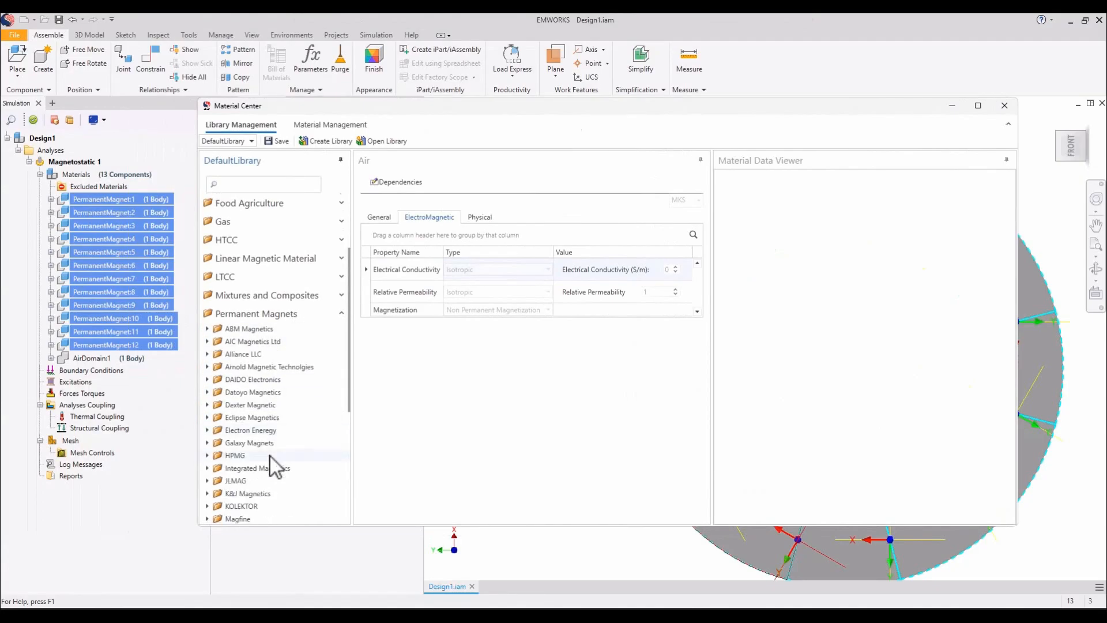
scroll(271, 457, down, 1)
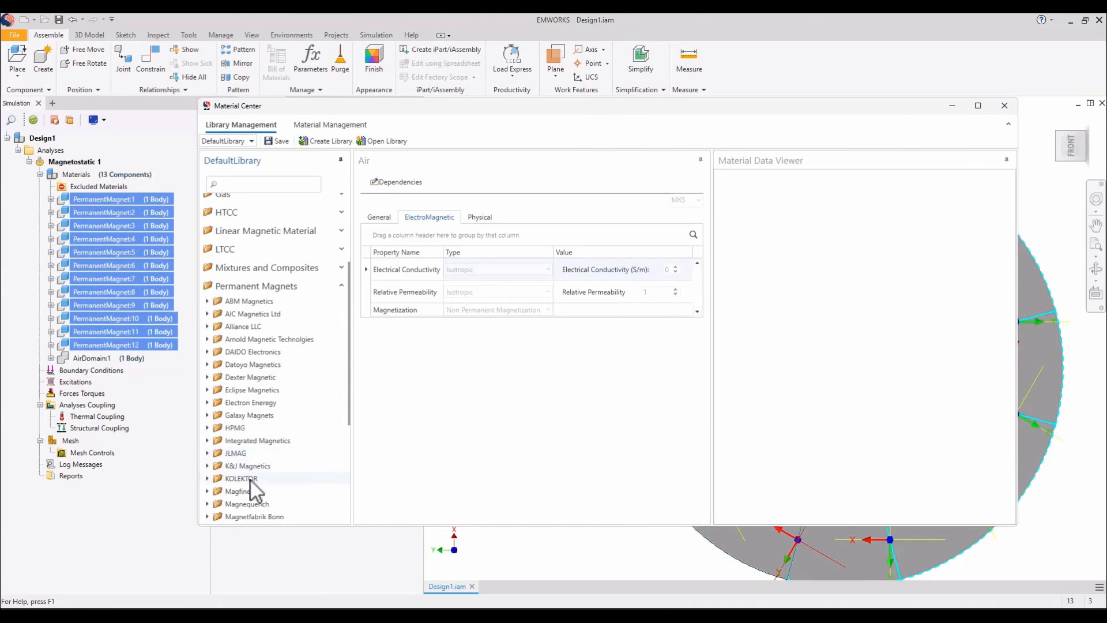
click(253, 469)
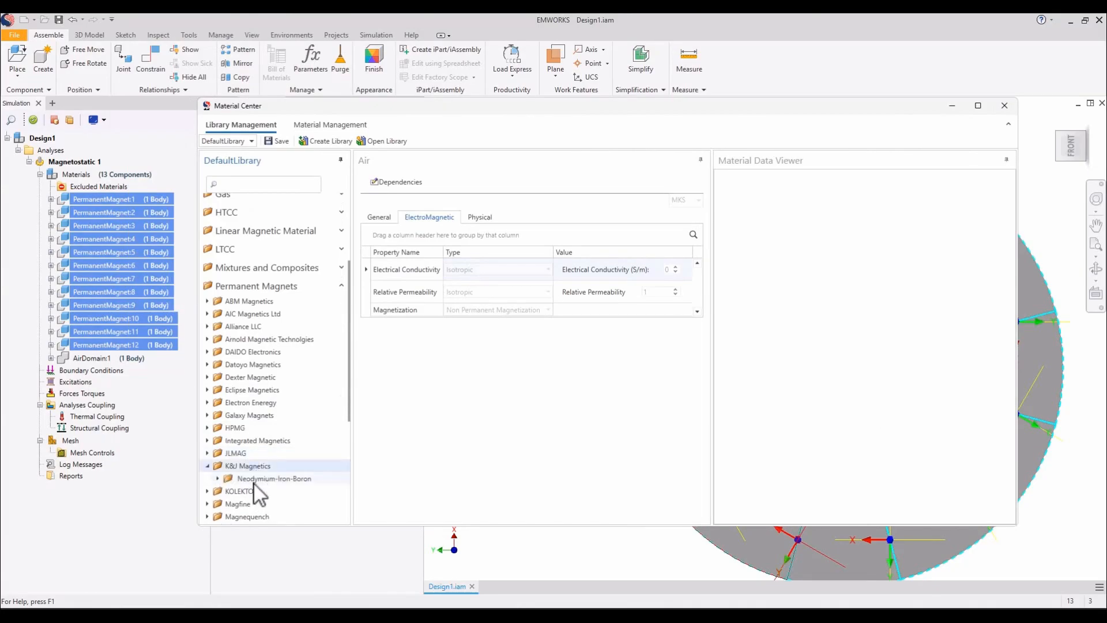
click(253, 481)
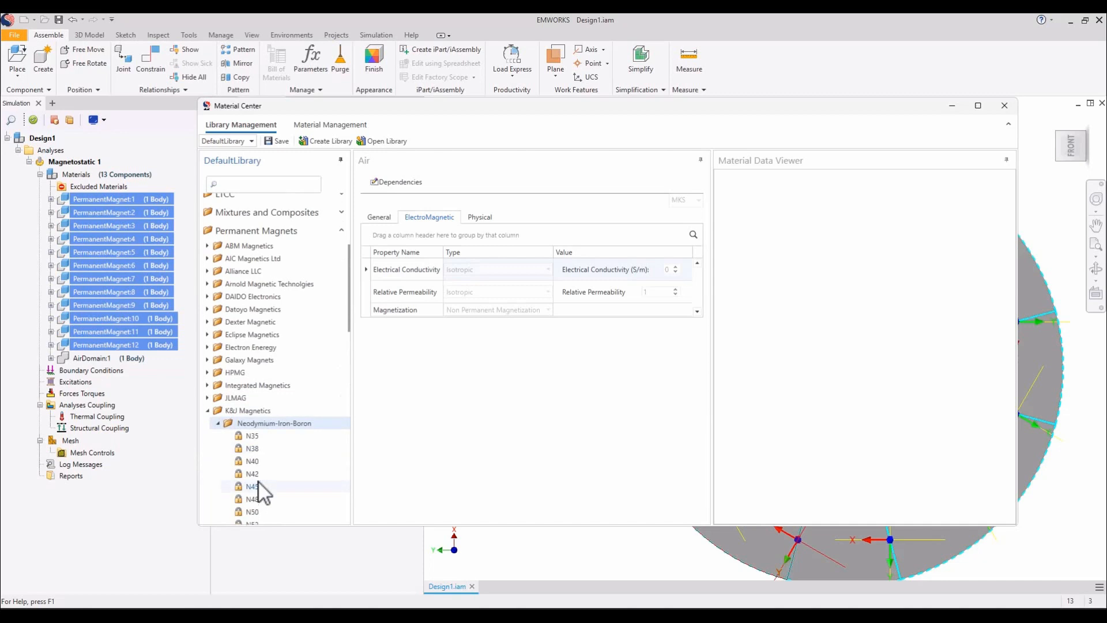
scroll(258, 483, down, 2)
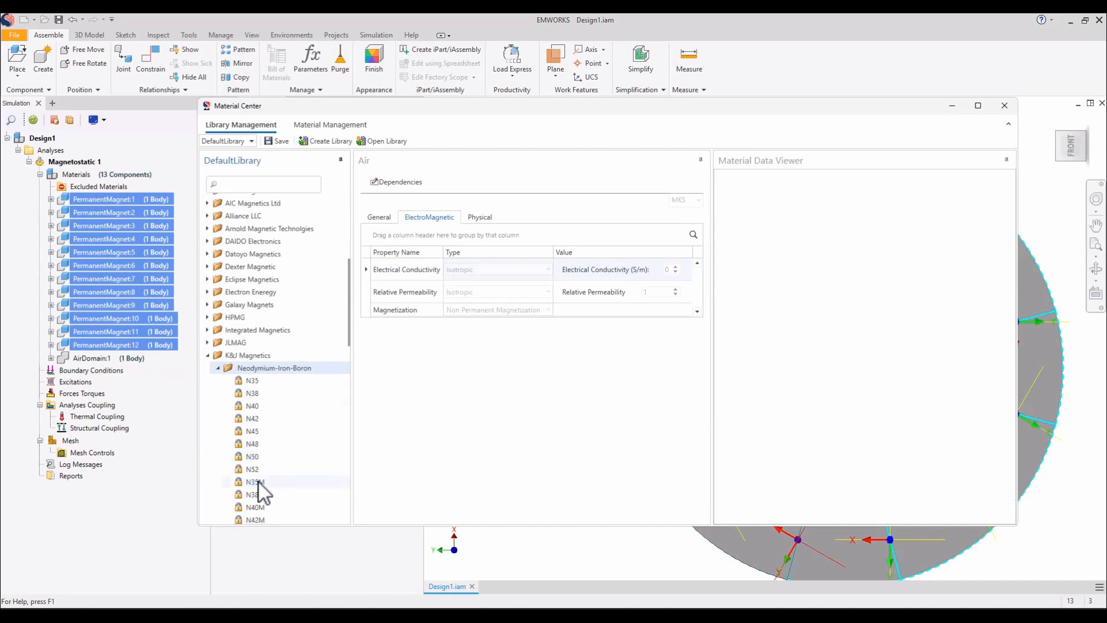
click(248, 381)
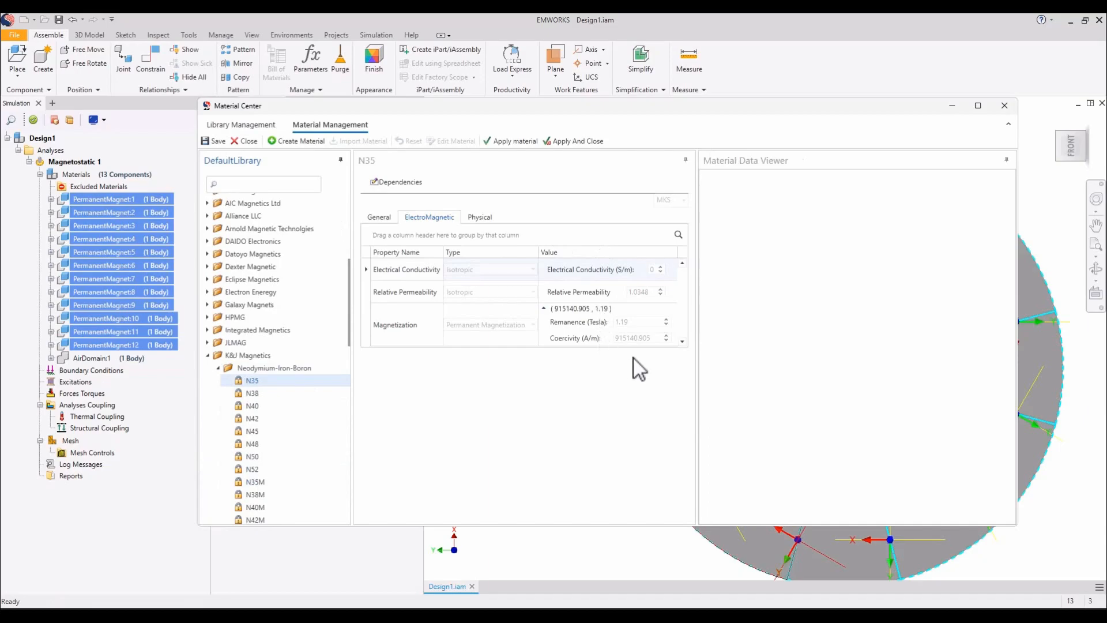
click(577, 141)
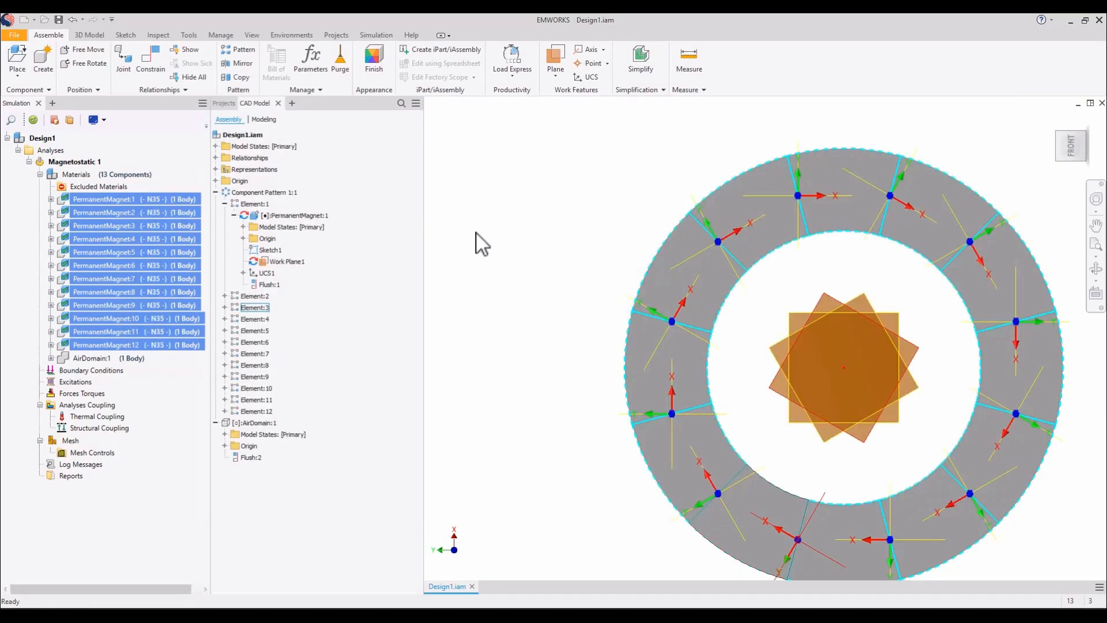
Assign the favorite material Air to the AirDomain component
ctrl+click(130, 359)
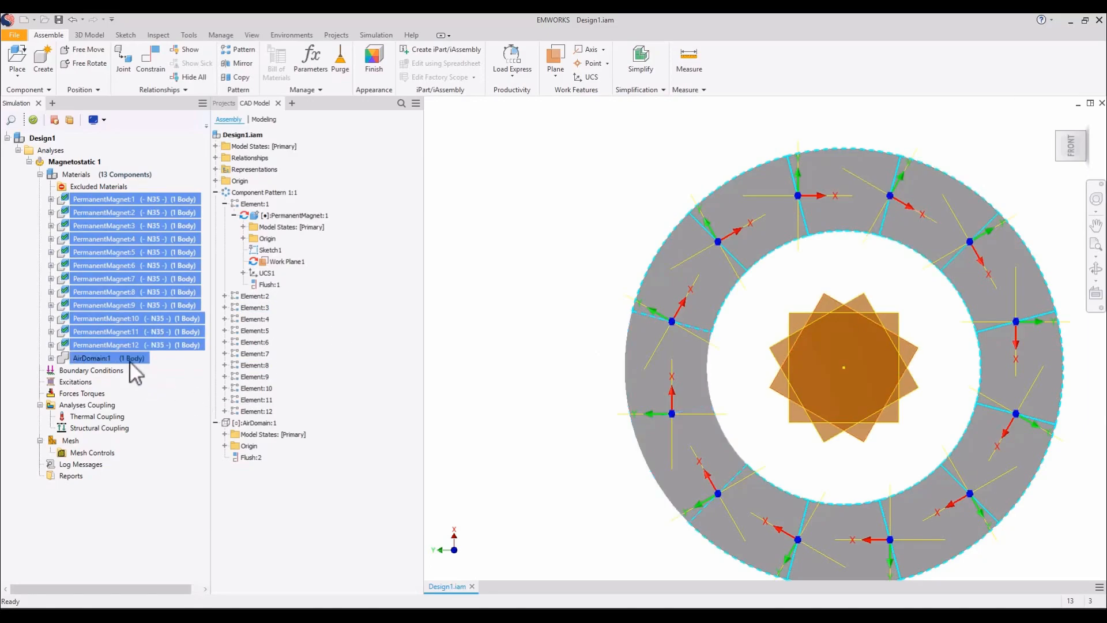
right_click(128, 361)
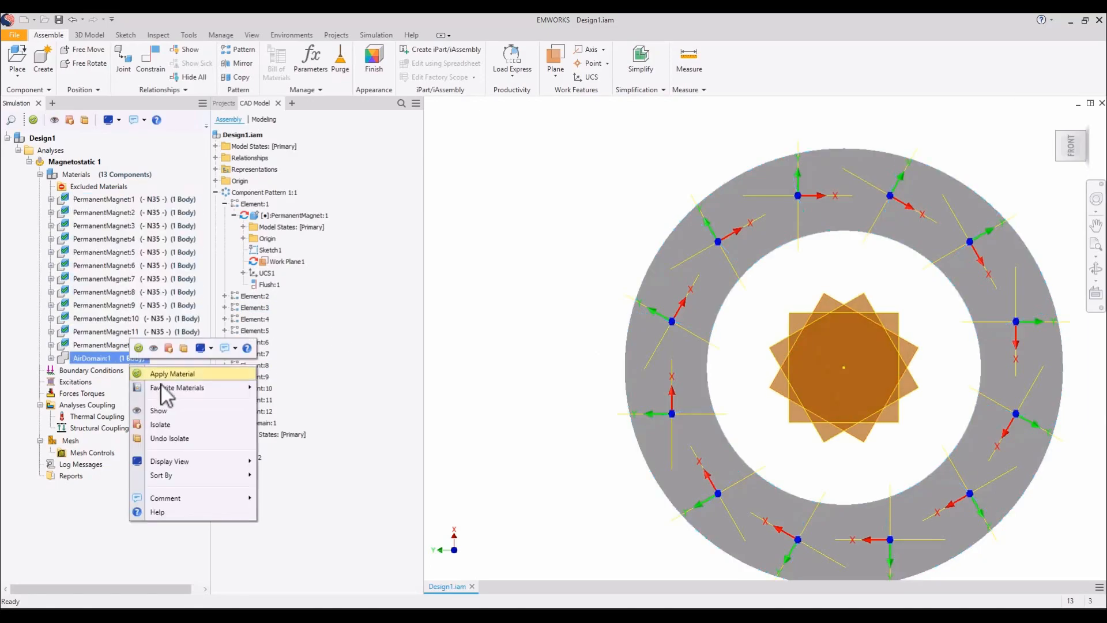
mouse_move(165, 388)
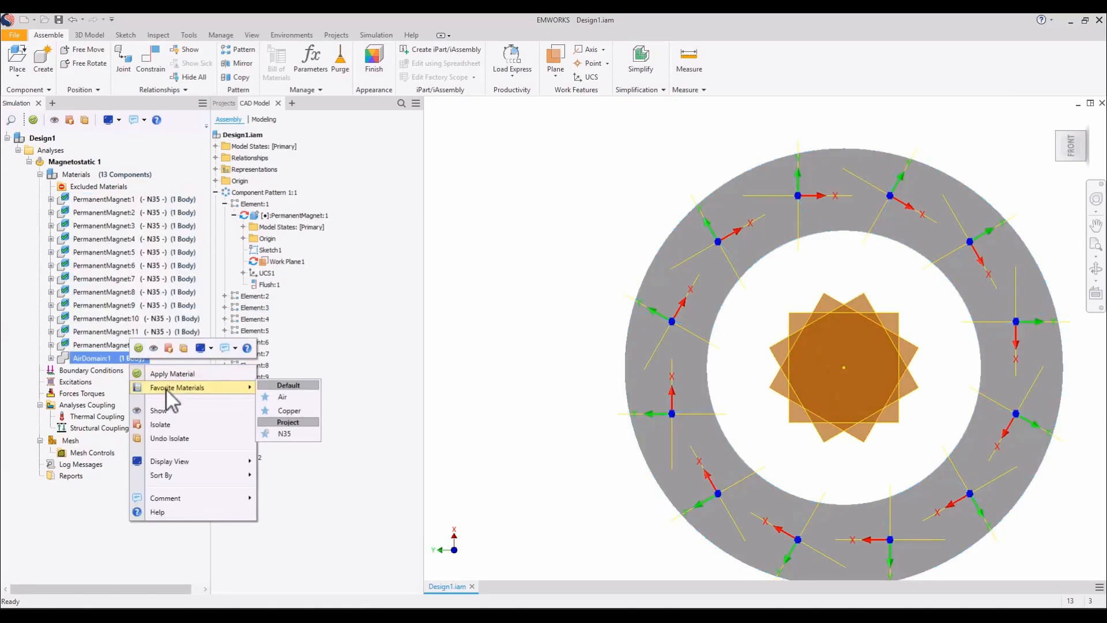
click(281, 398)
Fit the magnet ring in the front view and compare it with the PowerPoint diagram of the segments' magnetization directions
ctrl+click(118, 319)
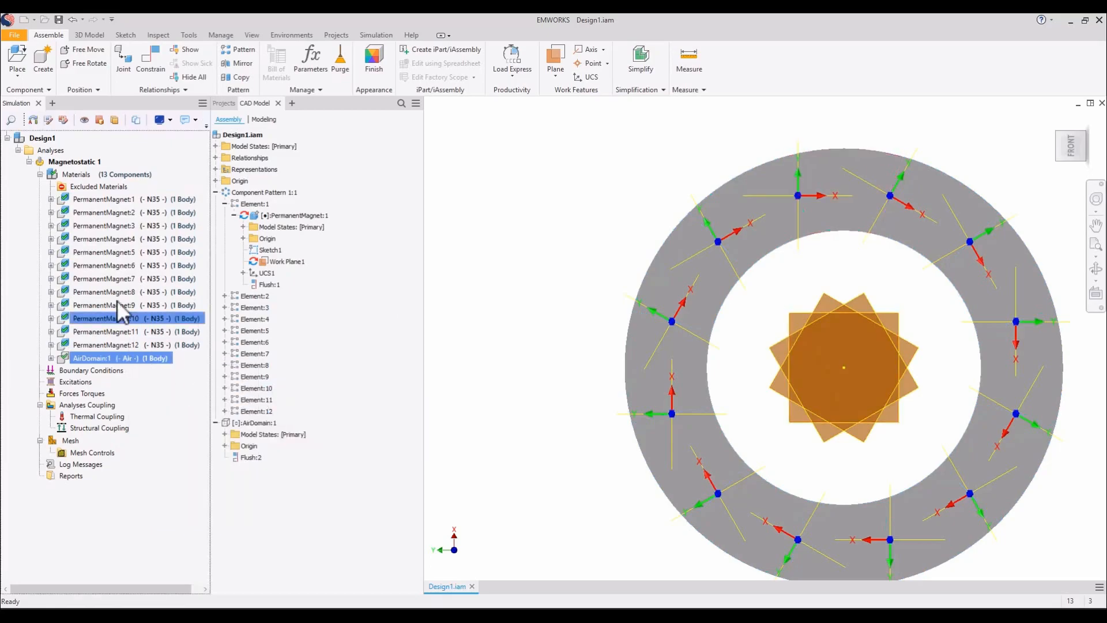
click(161, 198)
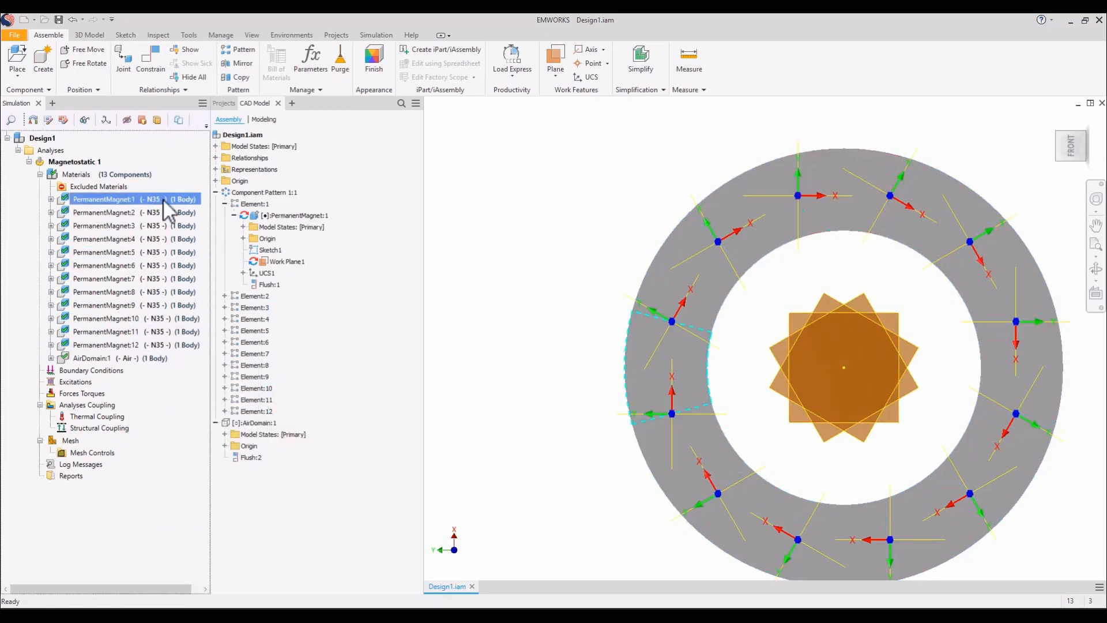
key(Home)
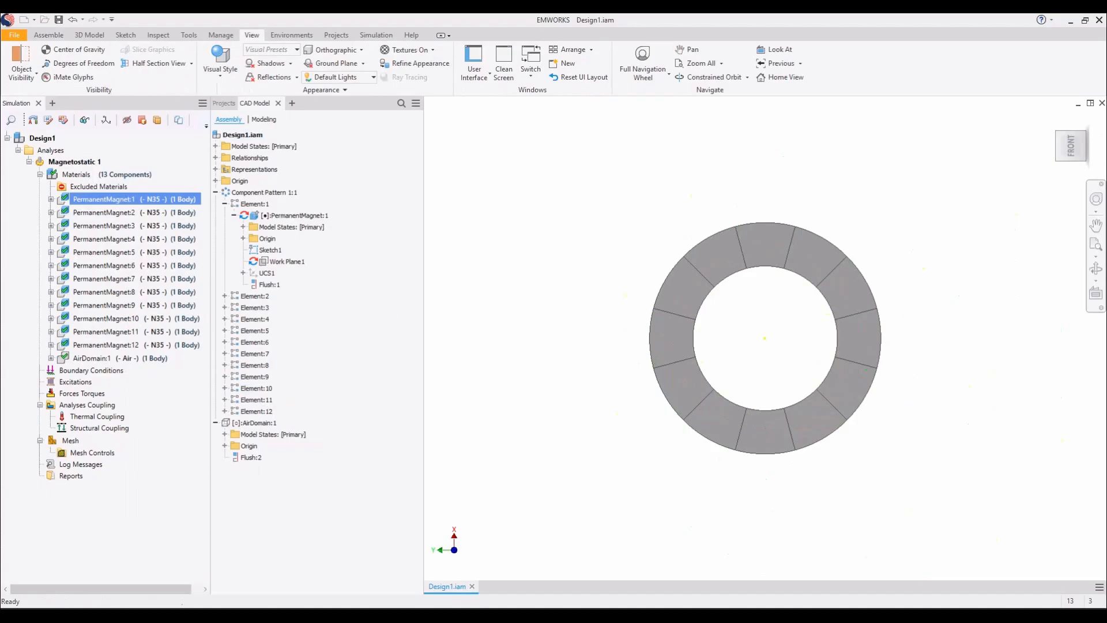
drag(0, 123, 355, 134)
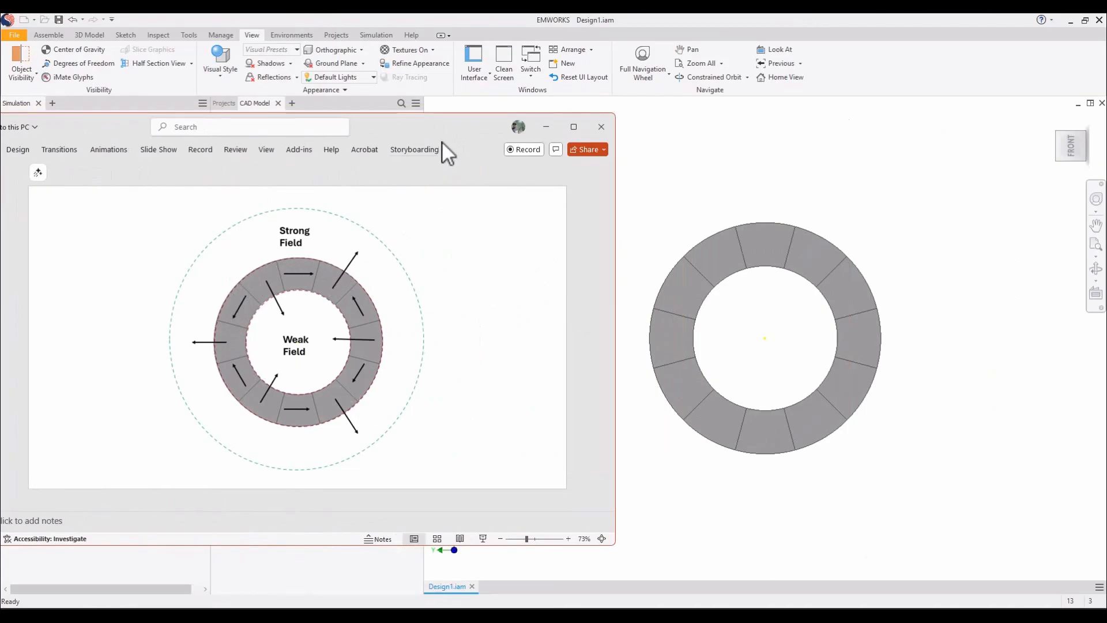
drag(444, 121, 465, 105)
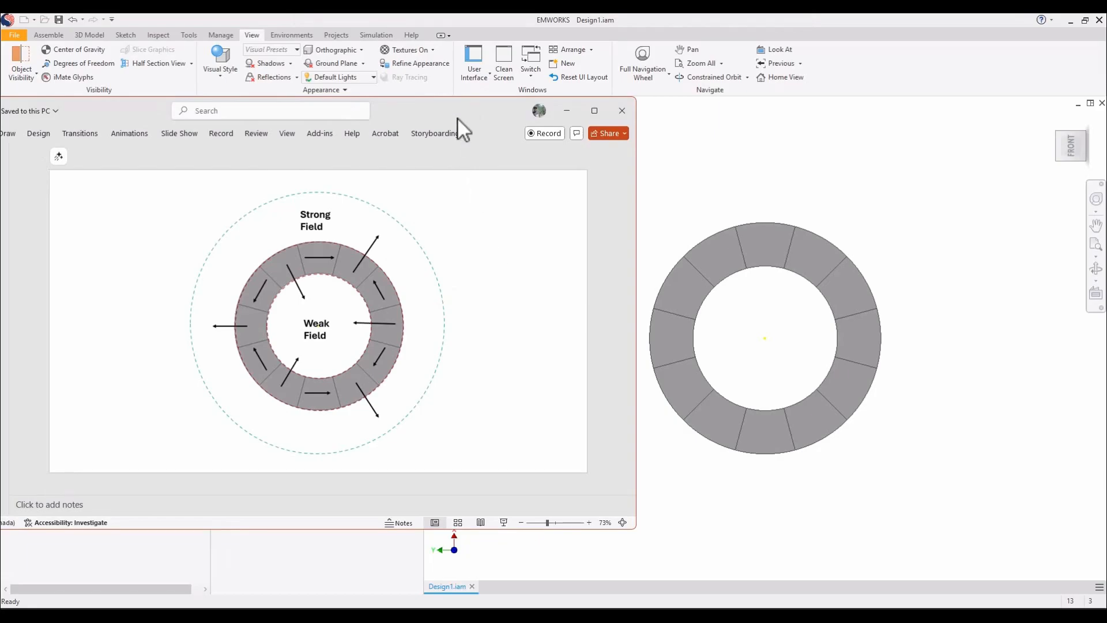
key(alt+Tab)
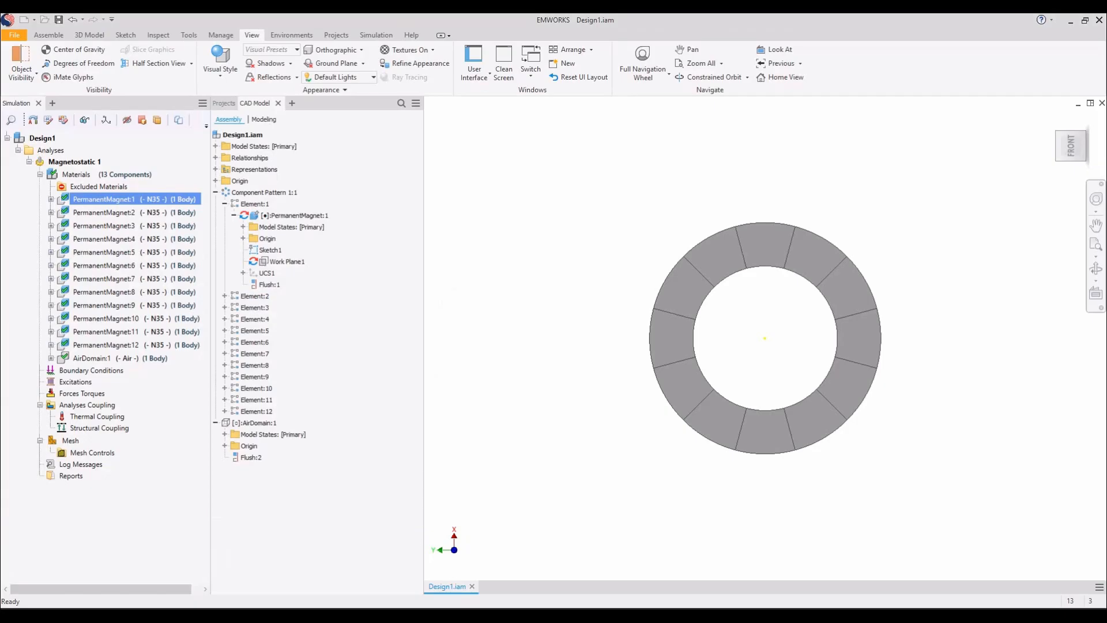
Set the coercivity direction of PermanentMagnet:1 to cylindrical along Rho in the global coordinate system, with the direction reversed
right_click(155, 199)
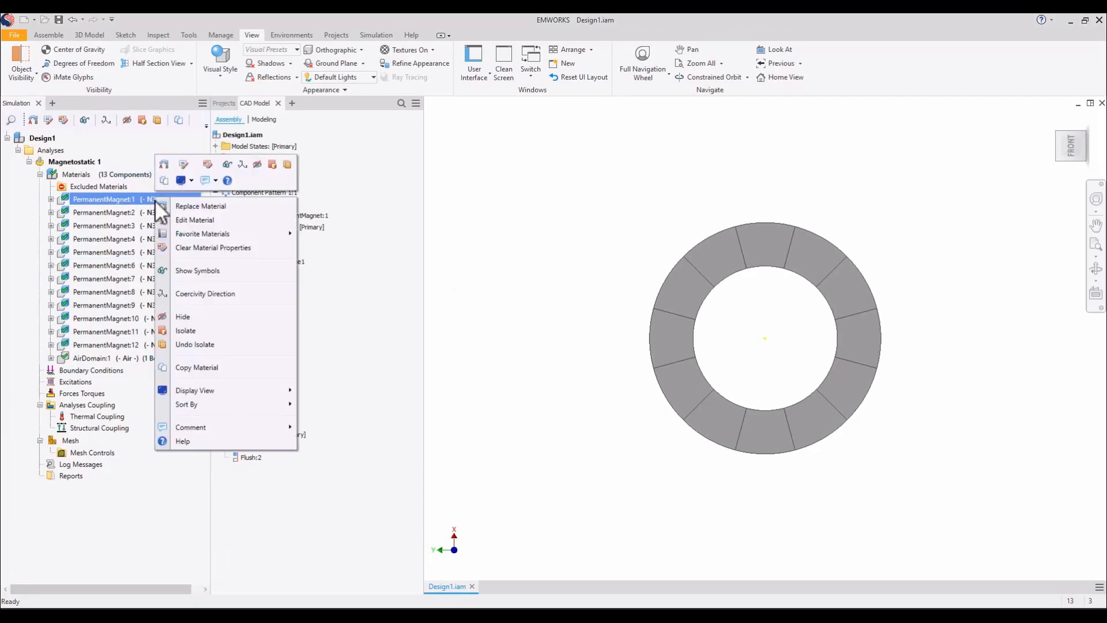
click(116, 208)
click(119, 198)
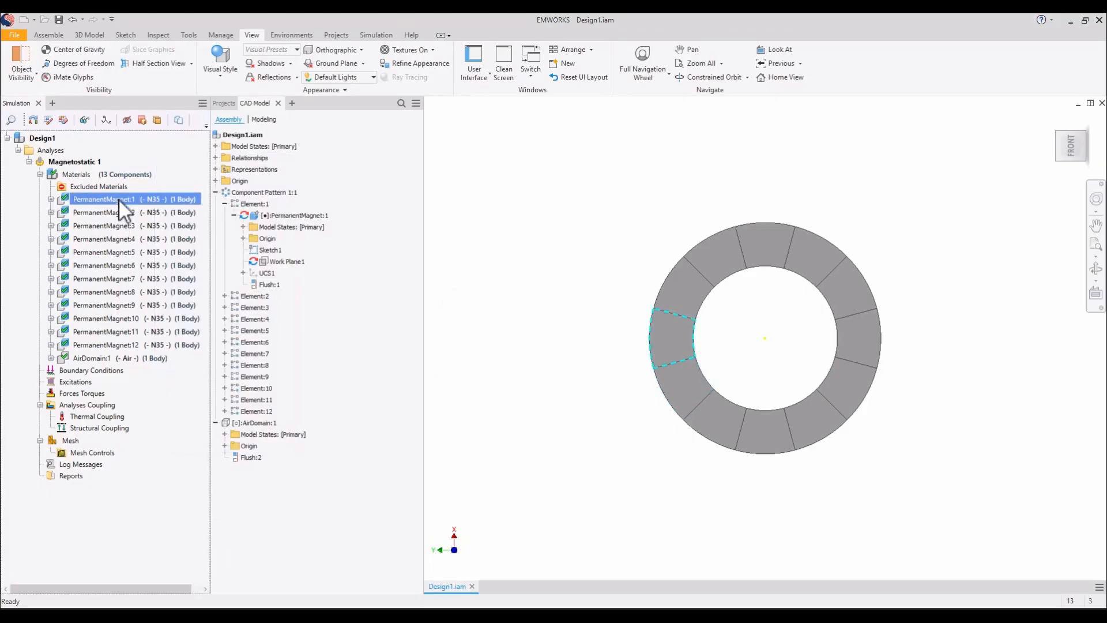
right_click(118, 198)
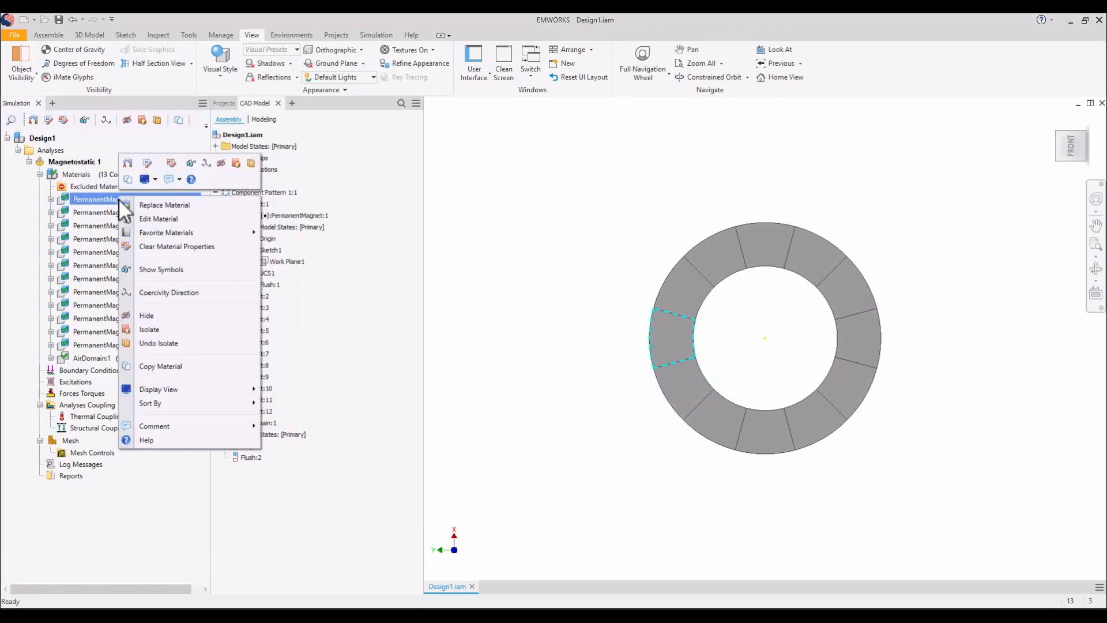
click(161, 291)
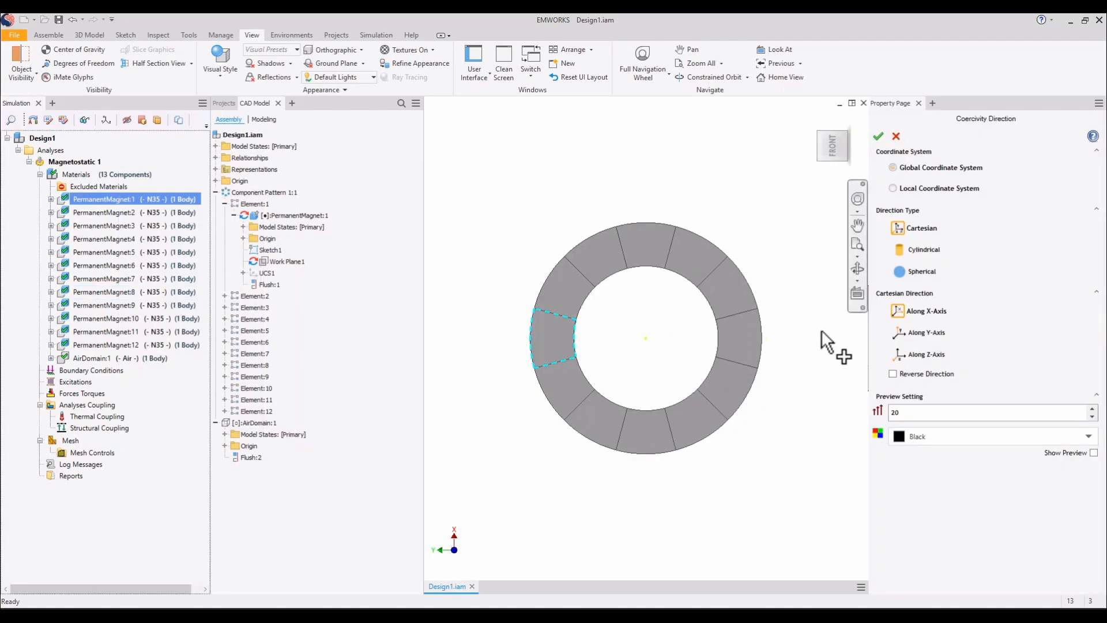
click(902, 250)
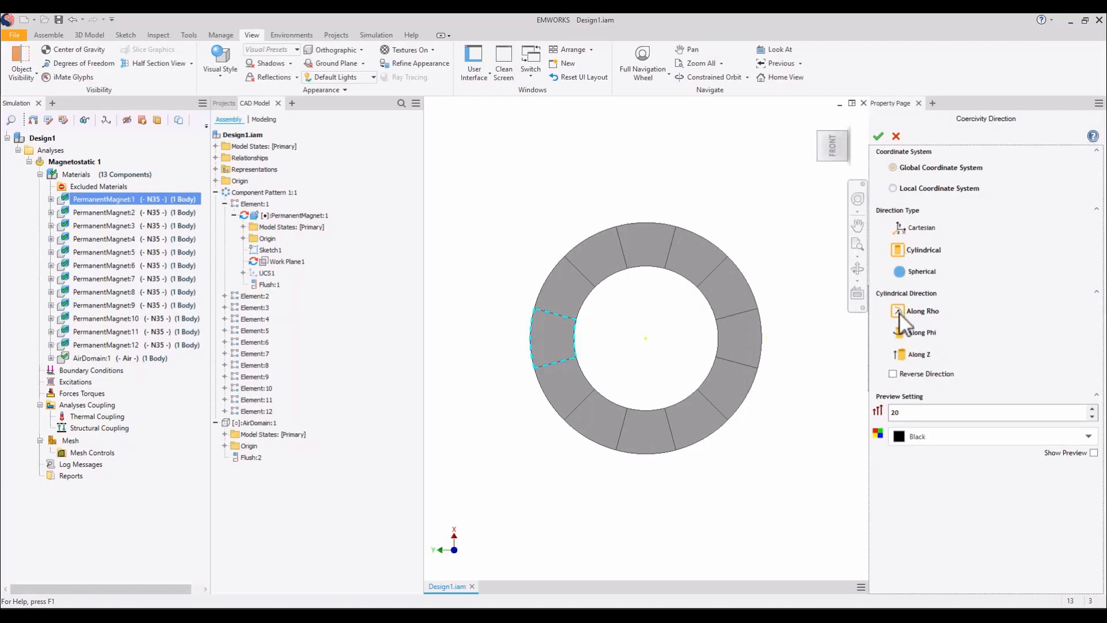
click(894, 375)
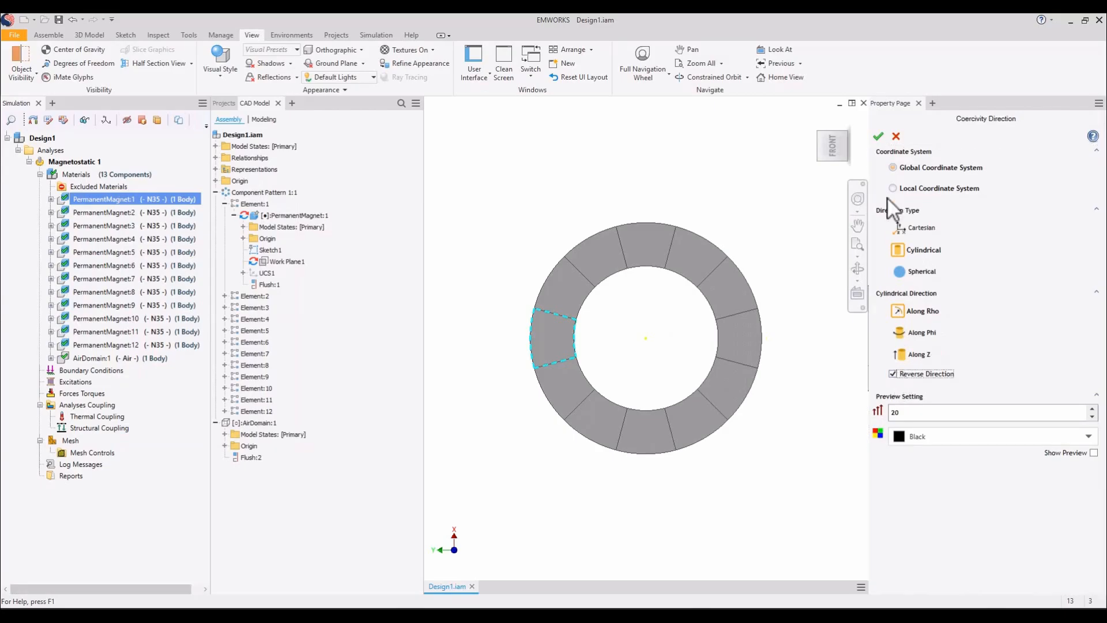
click(878, 138)
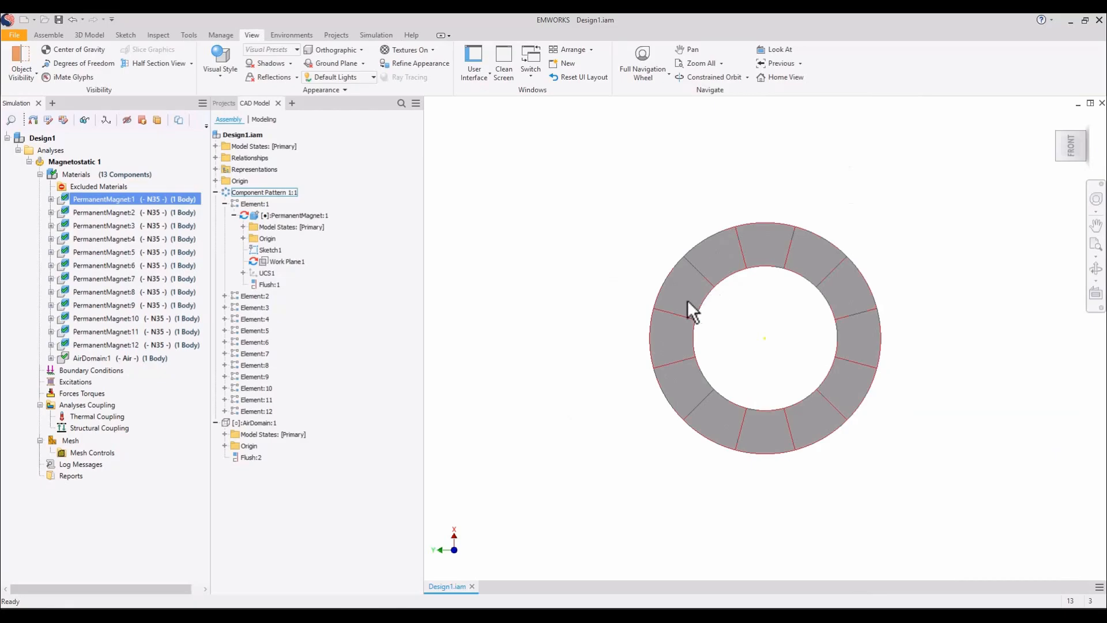
Set the coercivity direction of PermanentMagnet:2 to Cartesian along the X-axis of its own UCS1, reversed, with the preview shown
ctrl+click(164, 211)
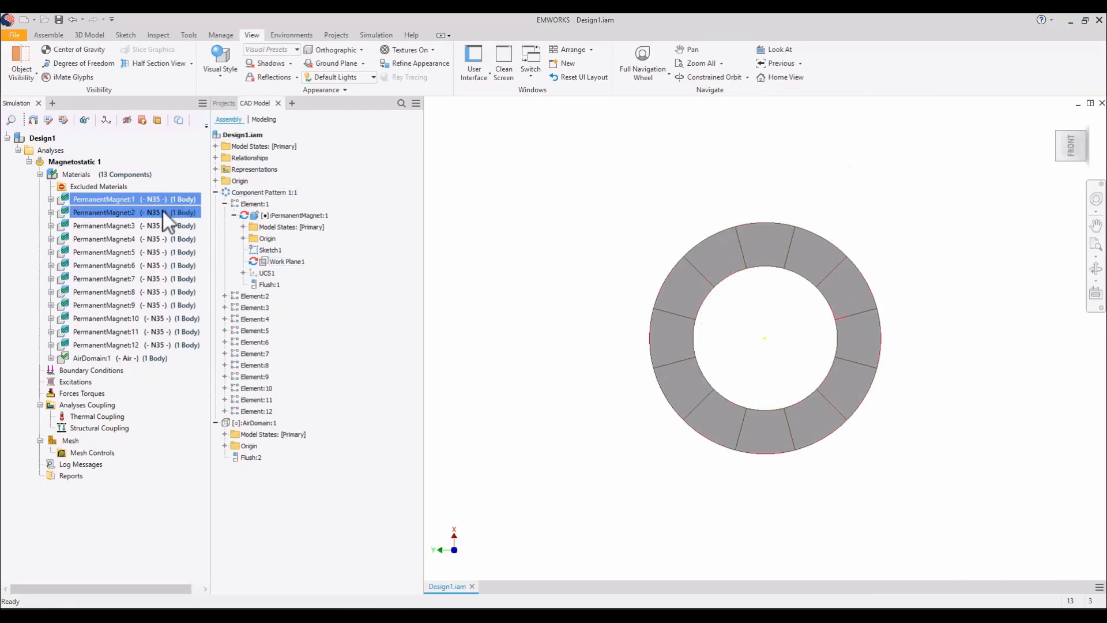
click(163, 210)
right_click(164, 210)
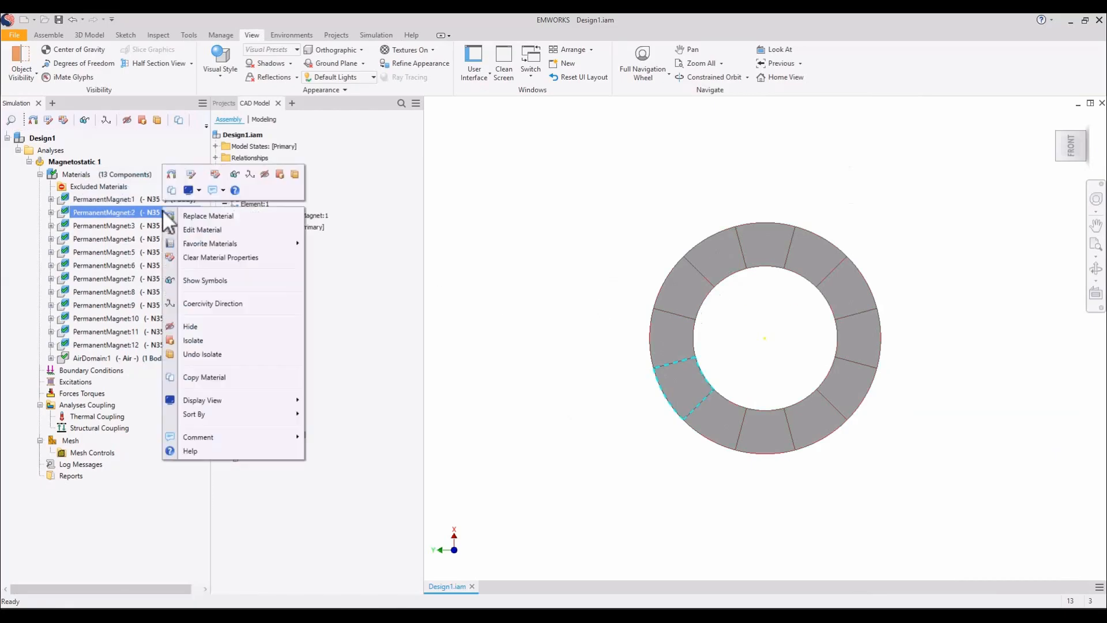
click(199, 305)
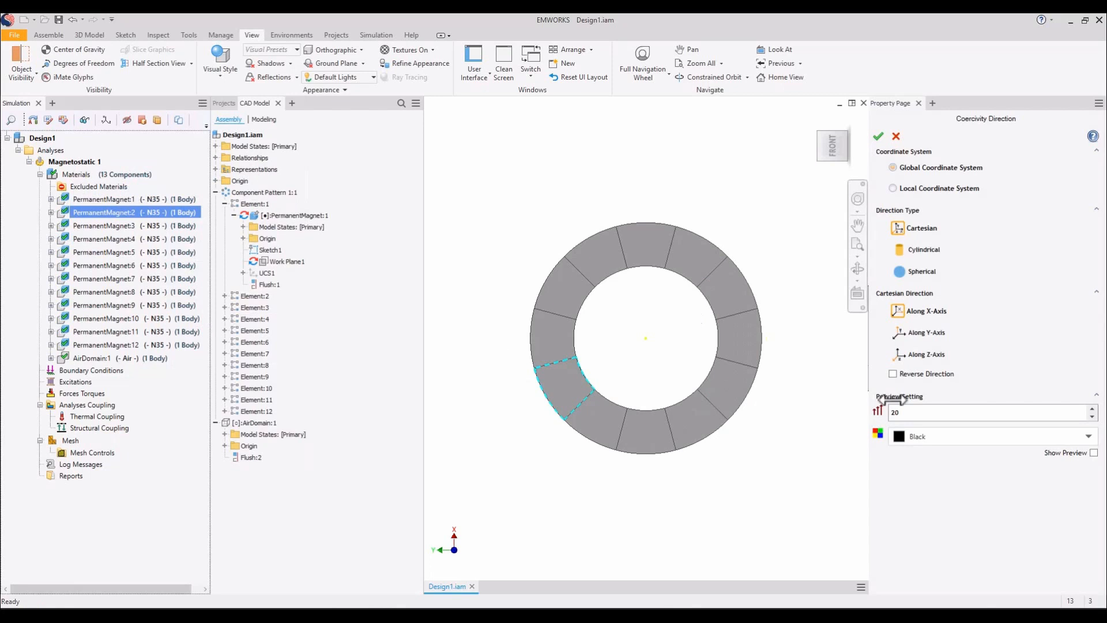
click(932, 190)
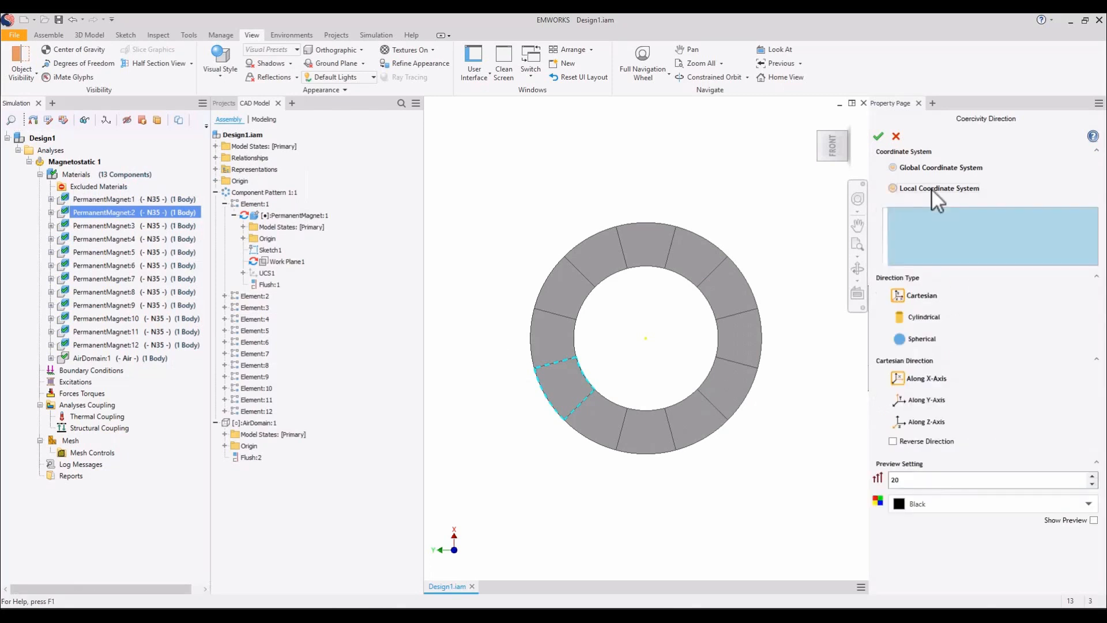
click(224, 296)
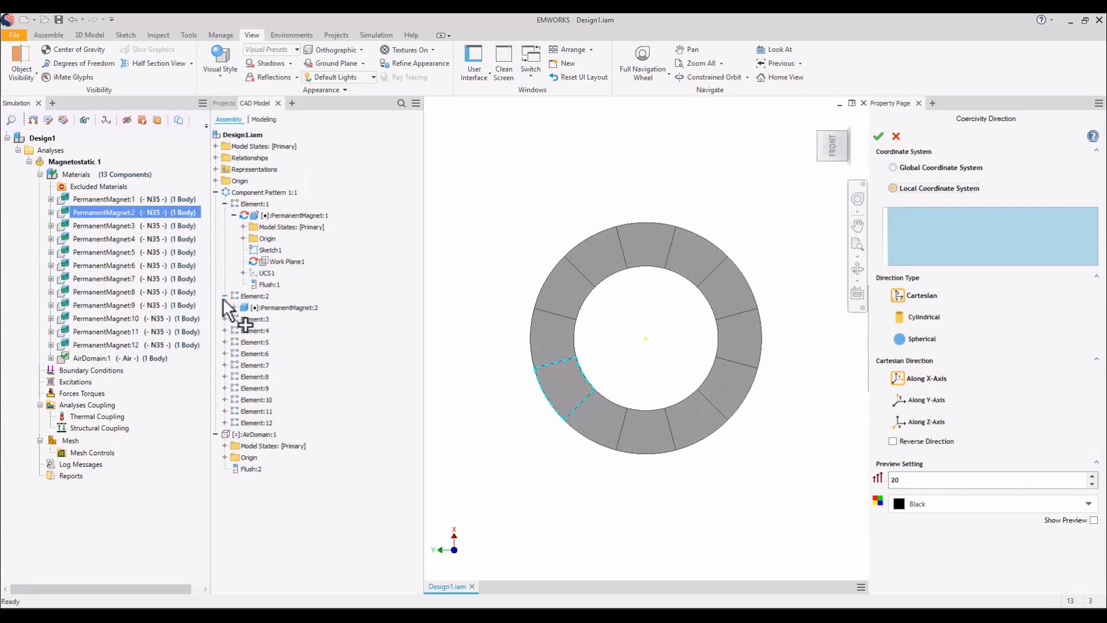
click(234, 308)
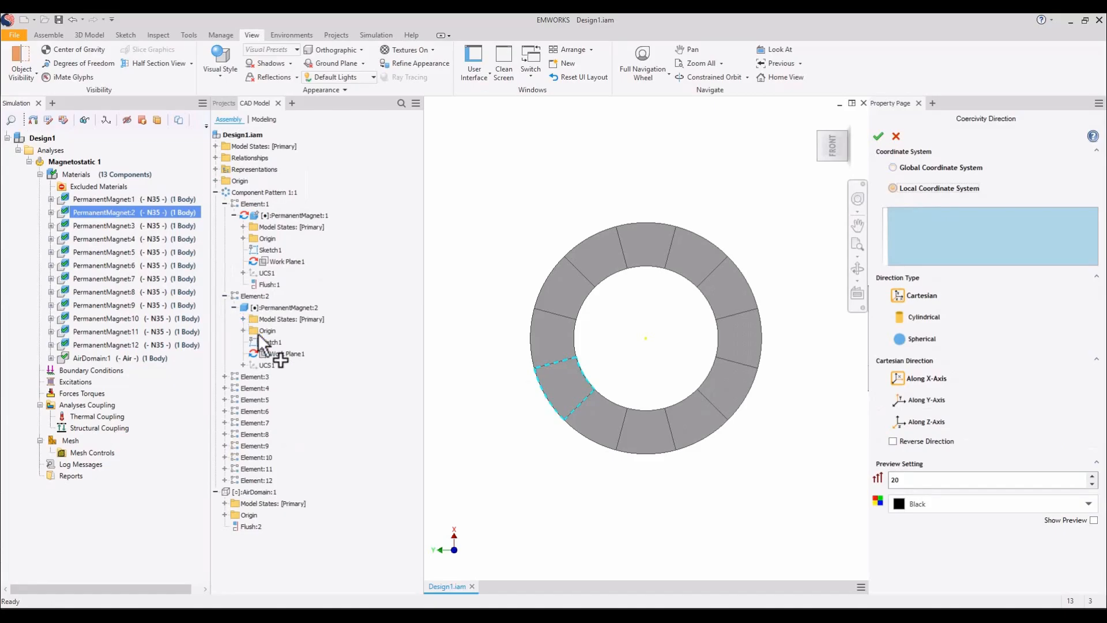
click(268, 365)
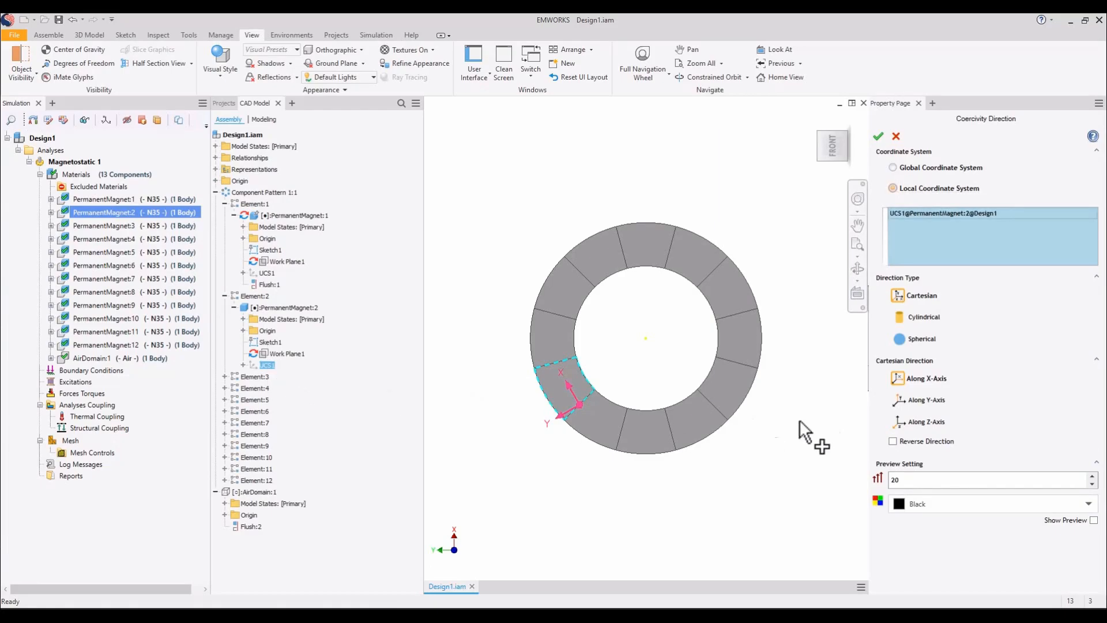
click(897, 442)
click(1095, 521)
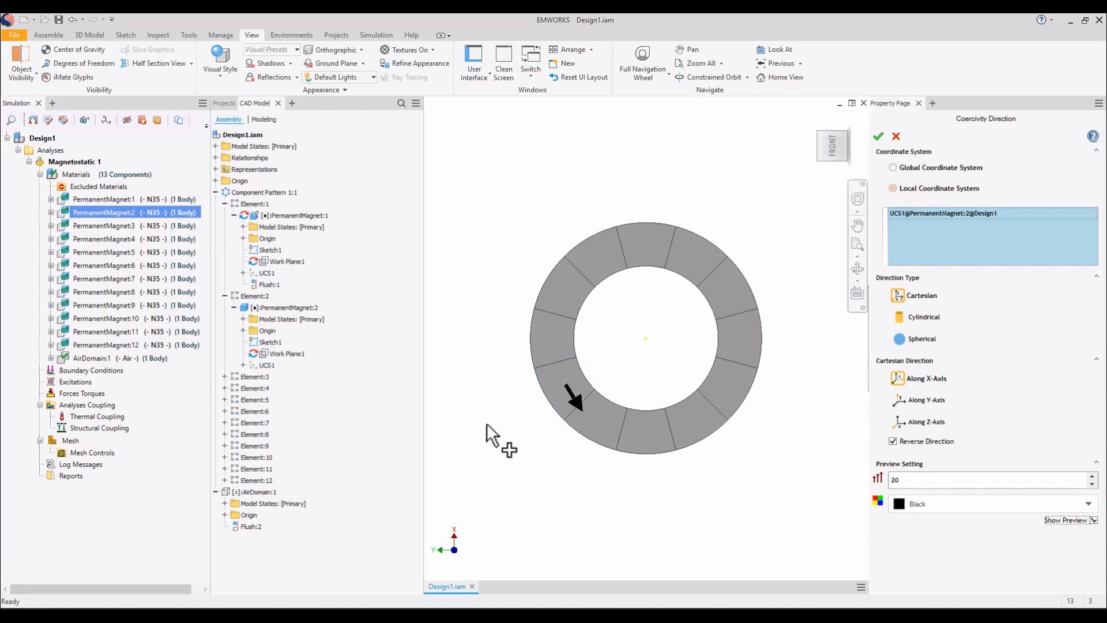
click(880, 139)
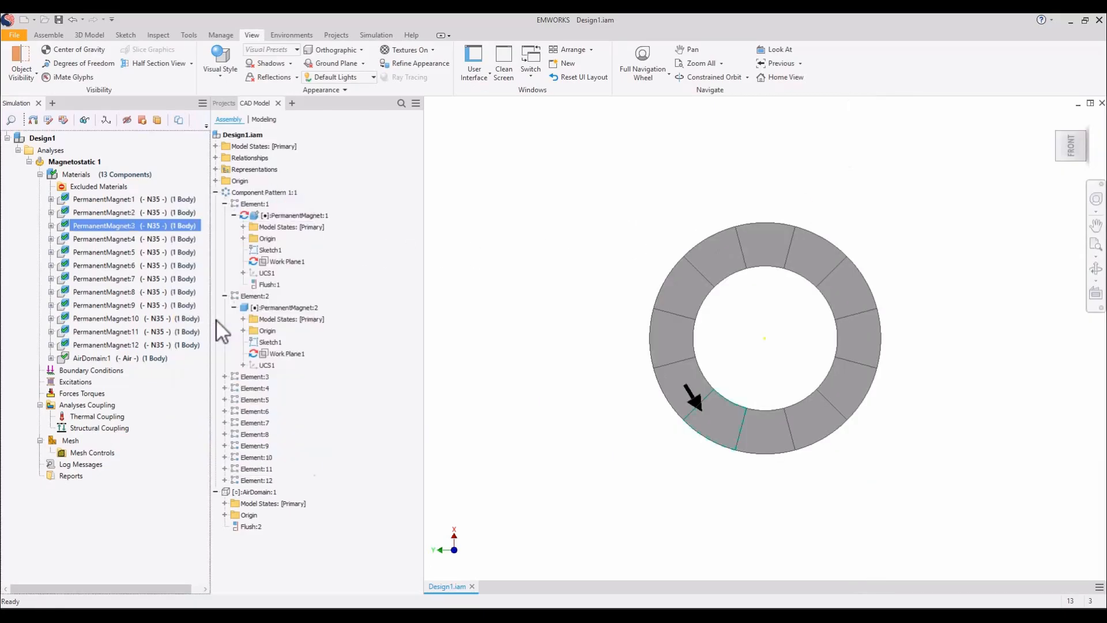
Set the coercivity direction of PermanentMagnet:3 to cylindrical along Rho in the global coordinate system, without reversing it
click(897, 253)
click(1096, 453)
click(1096, 454)
click(878, 138)
Set the coercivity direction of PermanentMagnet:4 along the X-axis of its local UCS1, not reversed, with the preview shown
right_click(185, 257)
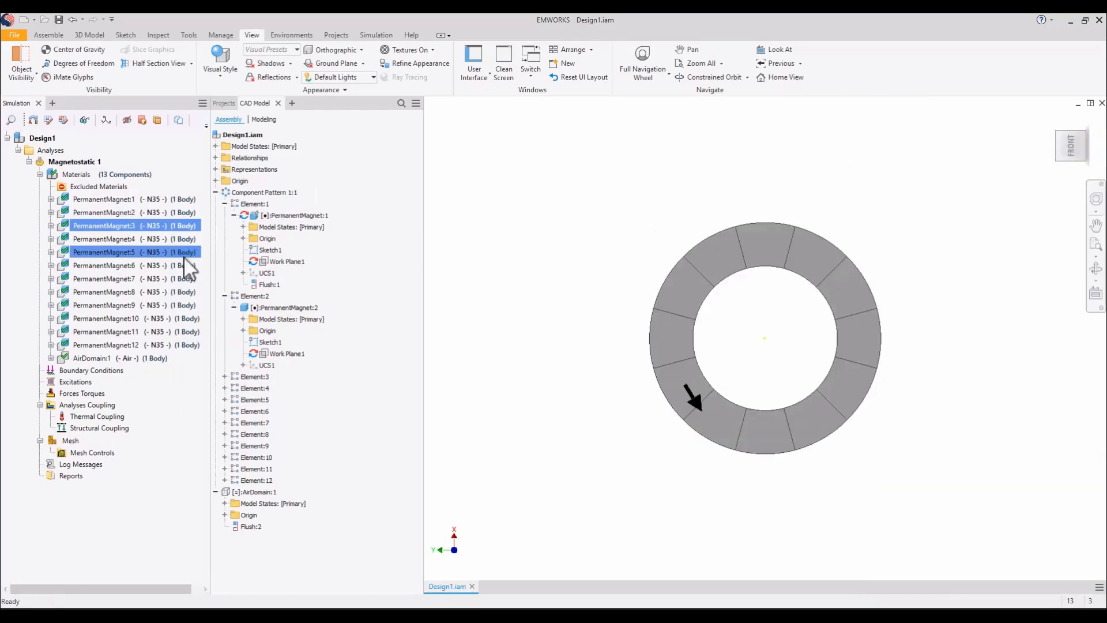
click(183, 239)
right_click(184, 239)
click(213, 344)
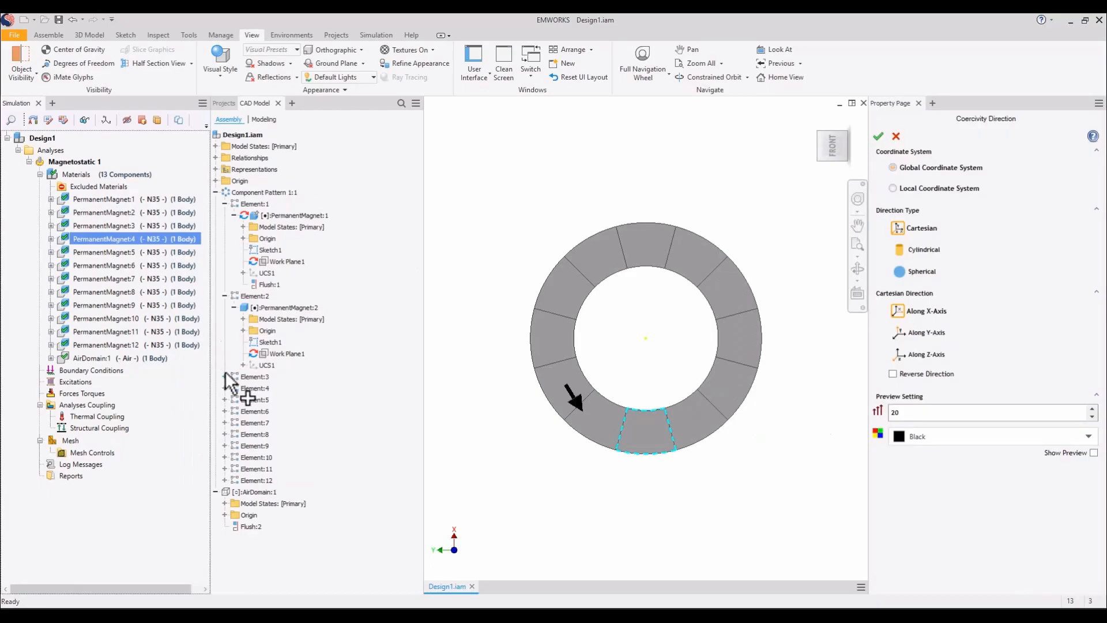
click(224, 388)
click(233, 400)
click(894, 189)
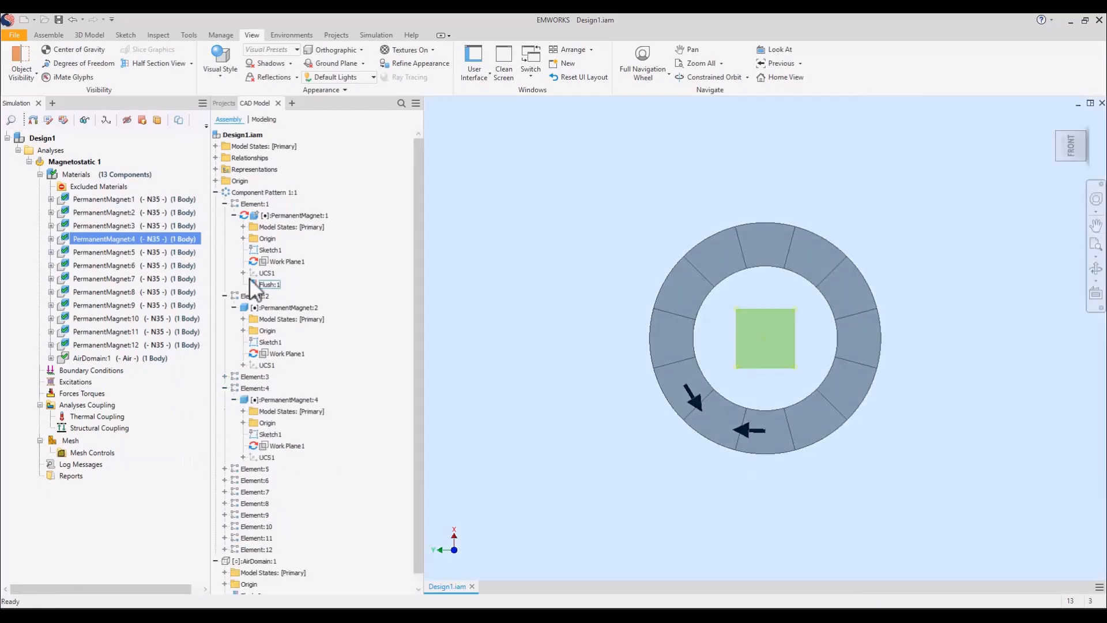
Set the coercivity direction of PermanentMagnet:5 to cylindrical along Rho in the global coordinate system, reversed
right_click(190, 252)
click(257, 341)
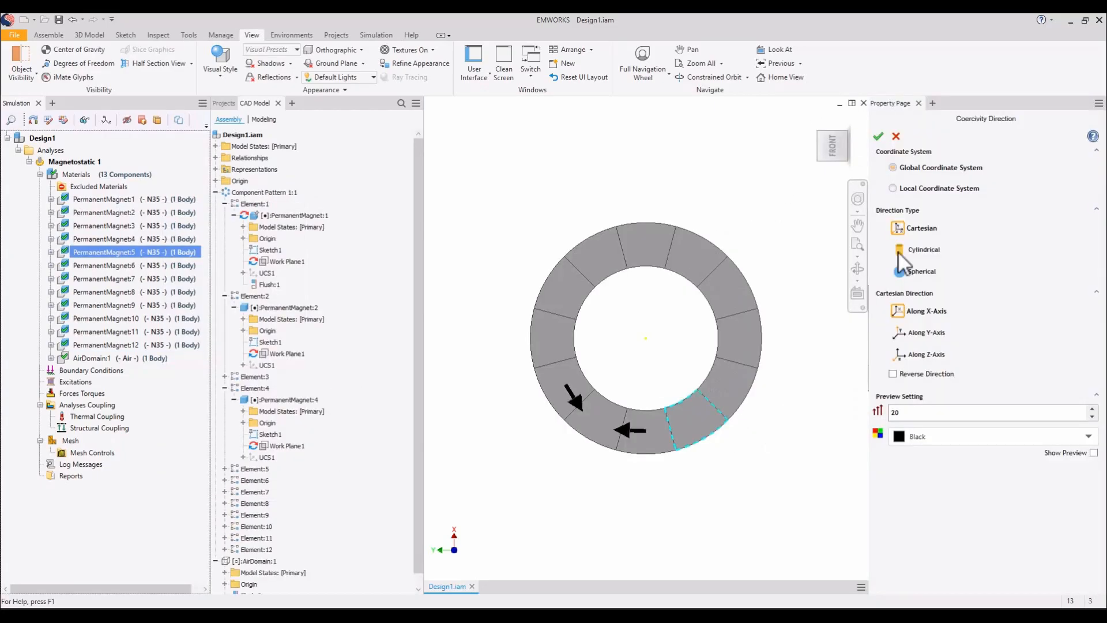
click(928, 375)
click(879, 137)
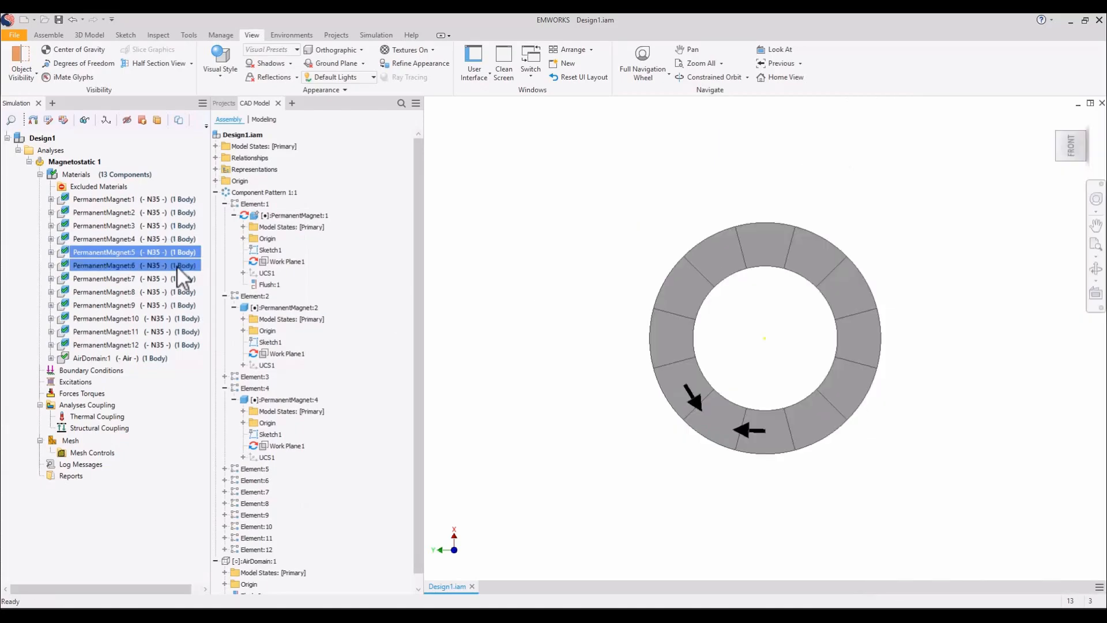
Set the coercivity direction of PermanentMagnet:6 along the reversed X-axis of its local UCS1, with the preview shown
right_click(178, 266)
click(271, 355)
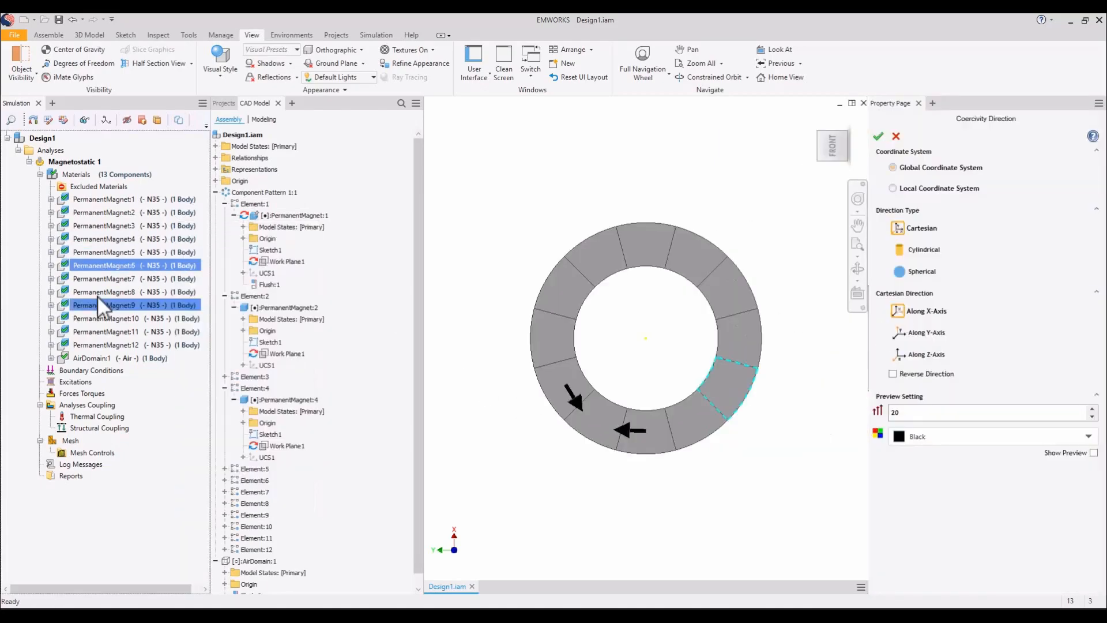
click(224, 481)
click(234, 468)
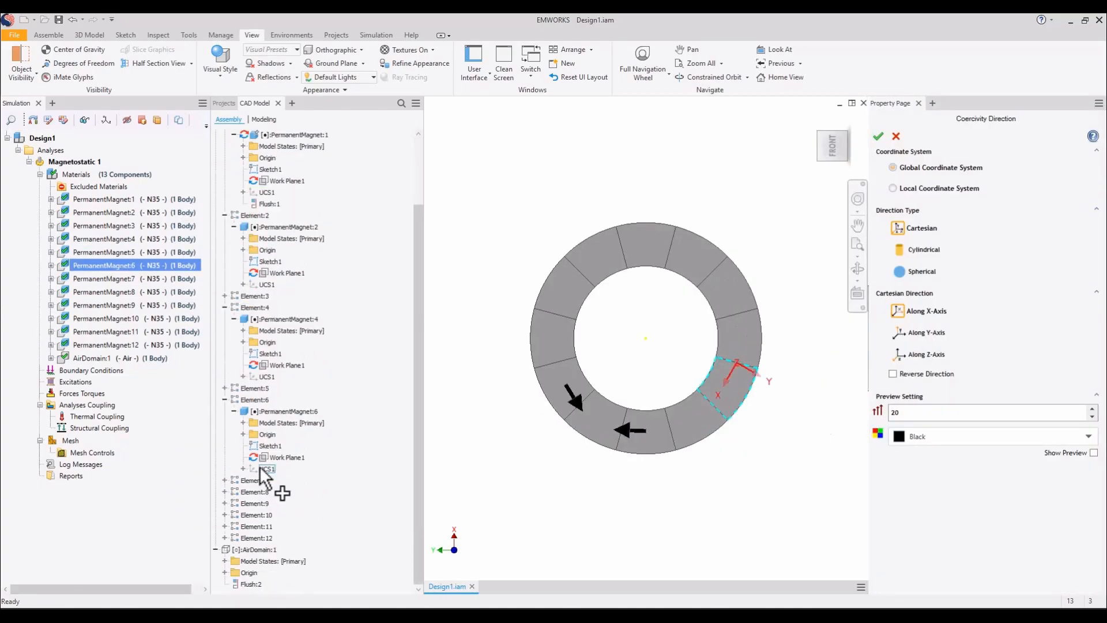
click(893, 374)
click(1094, 453)
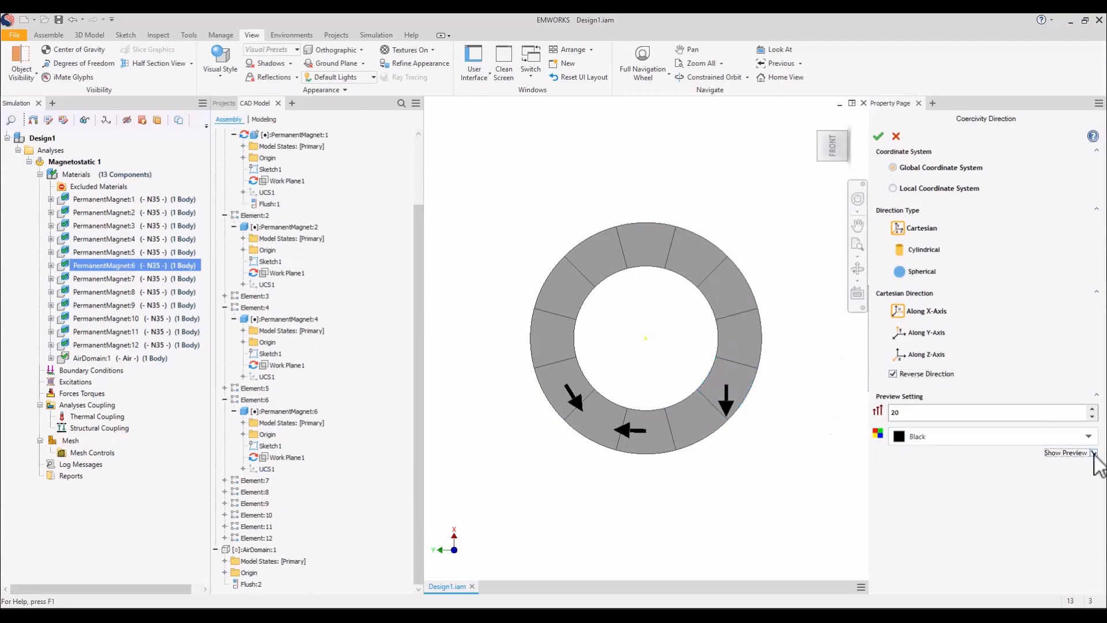
click(930, 193)
click(267, 469)
click(878, 137)
Define the coercivity direction of PermanentMagnet:7
right_click(171, 279)
click(213, 376)
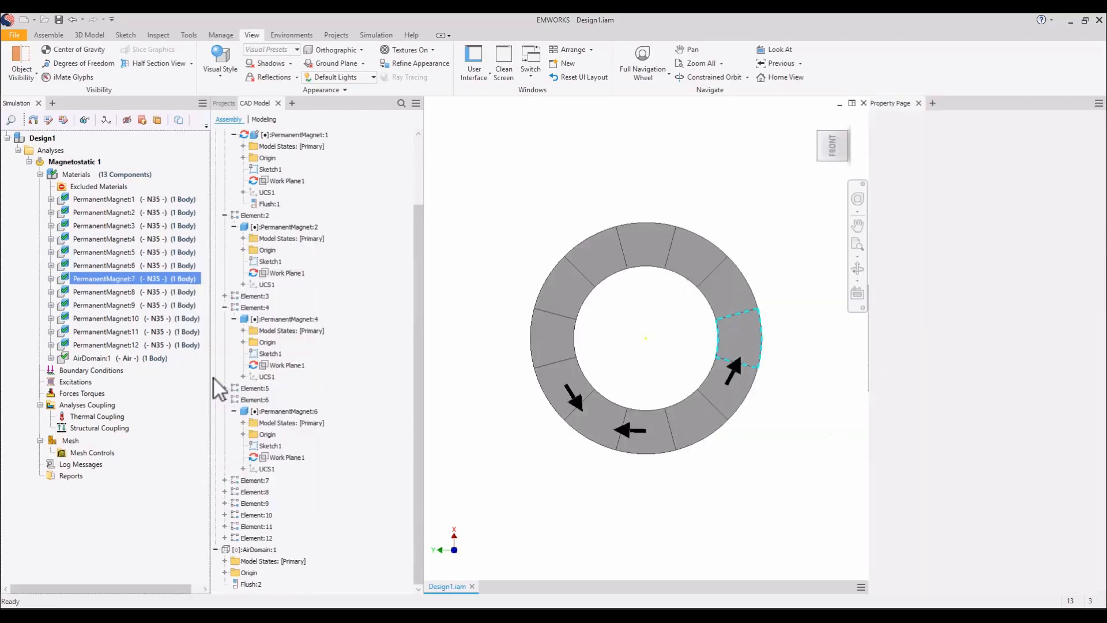
click(878, 136)
Set the coercivity direction of PermanentMagnet:8 to Cartesian along the X-axis of its local UCS1, not reversed, with the preview shown
right_click(169, 292)
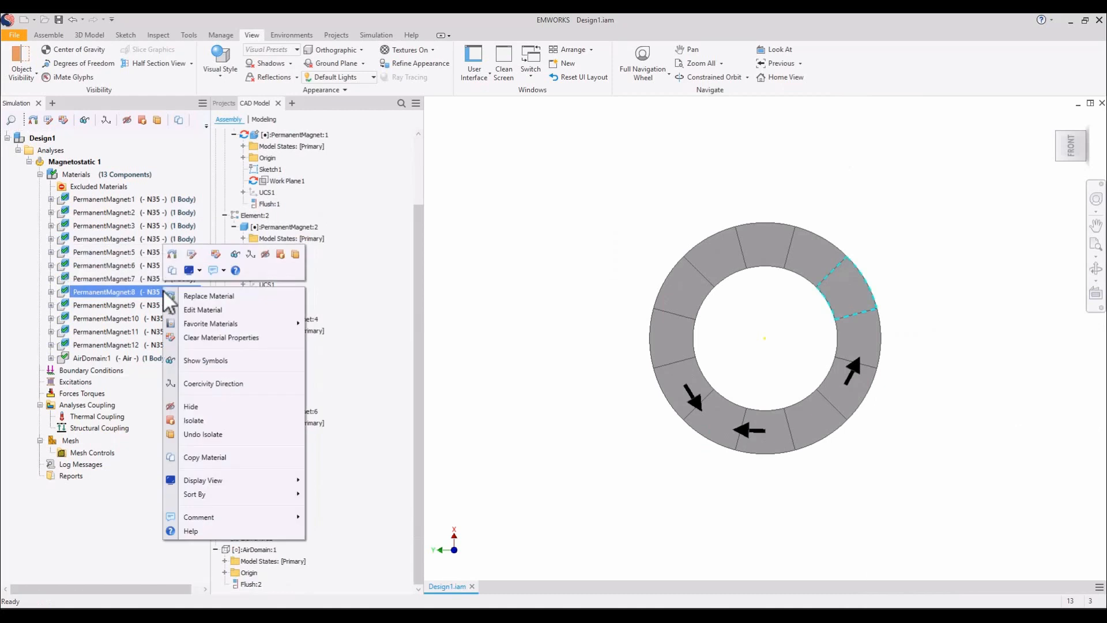
click(212, 389)
click(894, 188)
click(224, 492)
click(266, 561)
click(1067, 520)
click(878, 137)
right_click(154, 306)
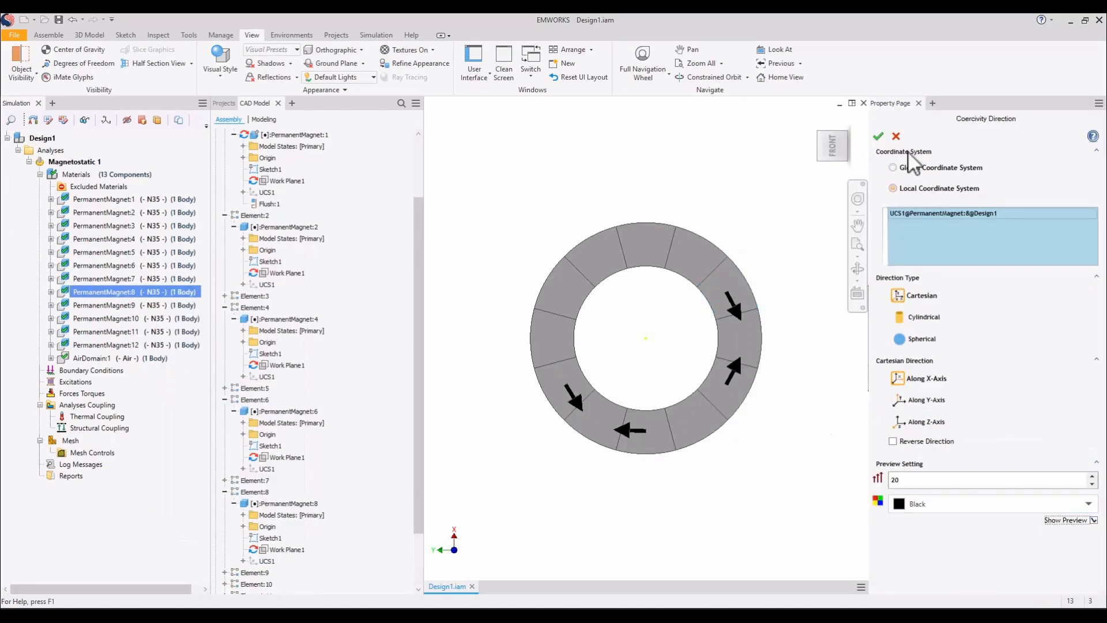
click(878, 137)
Set the coercivity direction of PermanentMagnet:9 to cylindrical along Rho in the global coordinate system, reversed
click(155, 305)
double_click(154, 306)
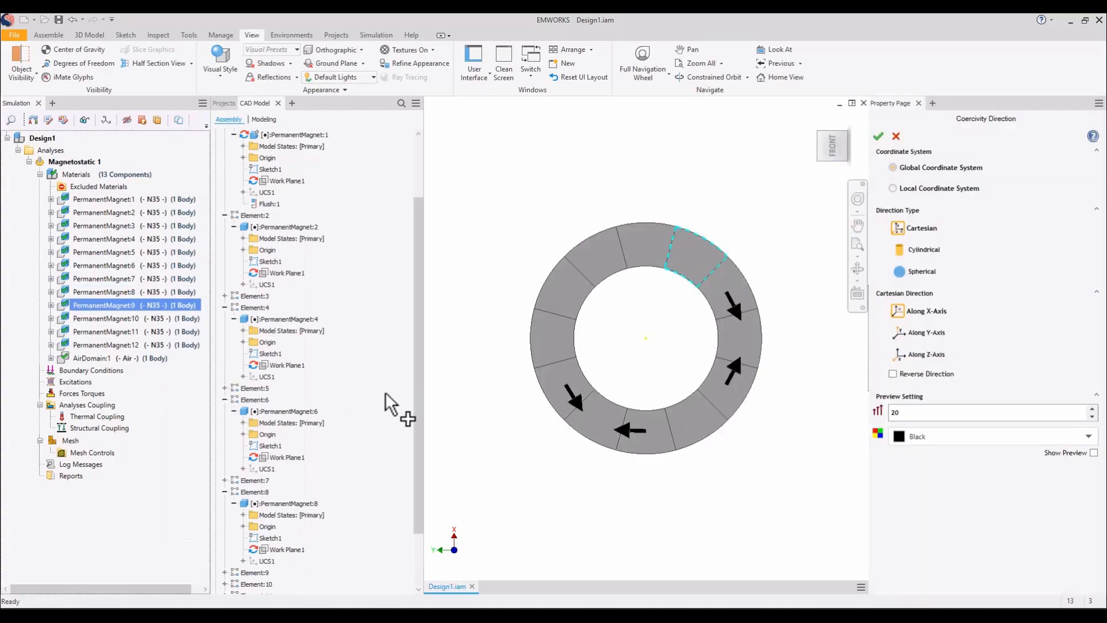
click(919, 373)
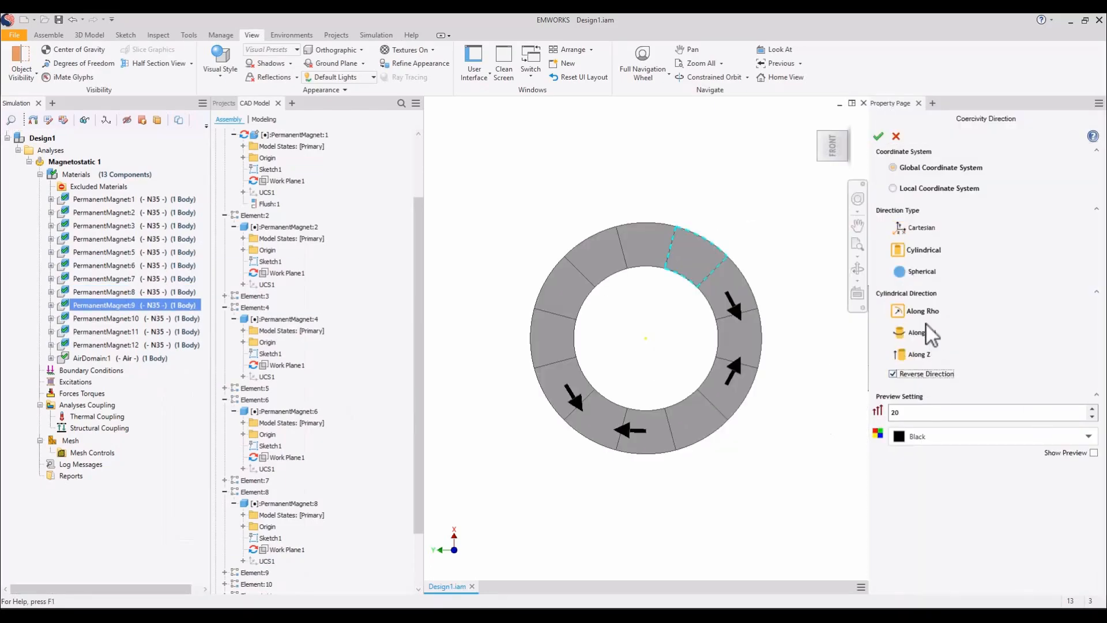
click(878, 136)
Set the coercivity direction of PermanentMagnet:10 to Cartesian along the reversed X-axis of its local UCS1, with the preview shown
right_click(153, 318)
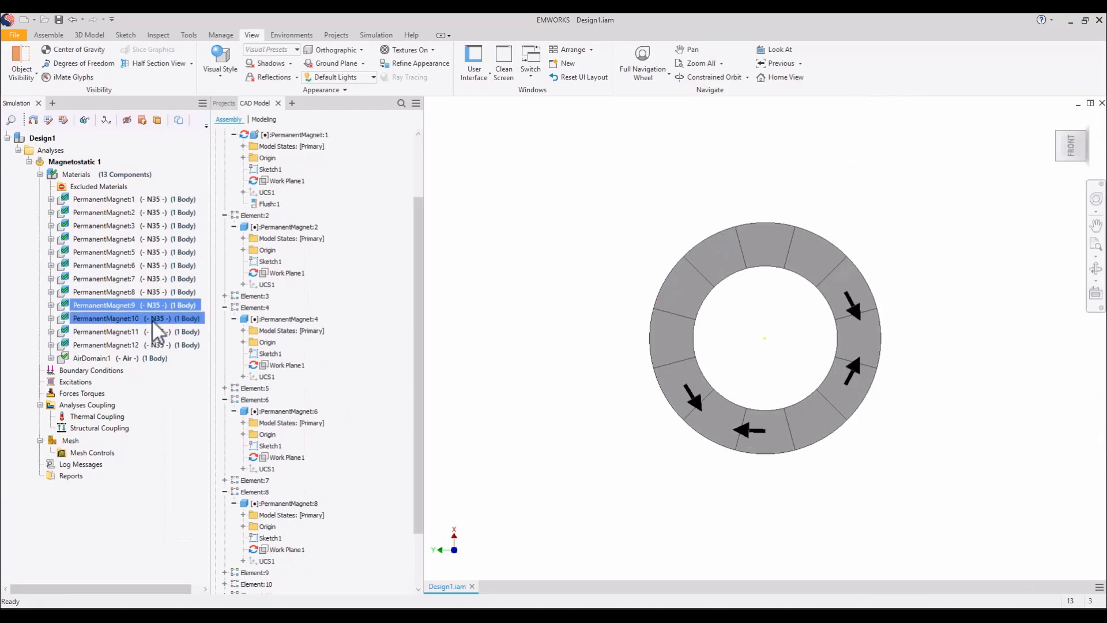
click(199, 413)
click(893, 188)
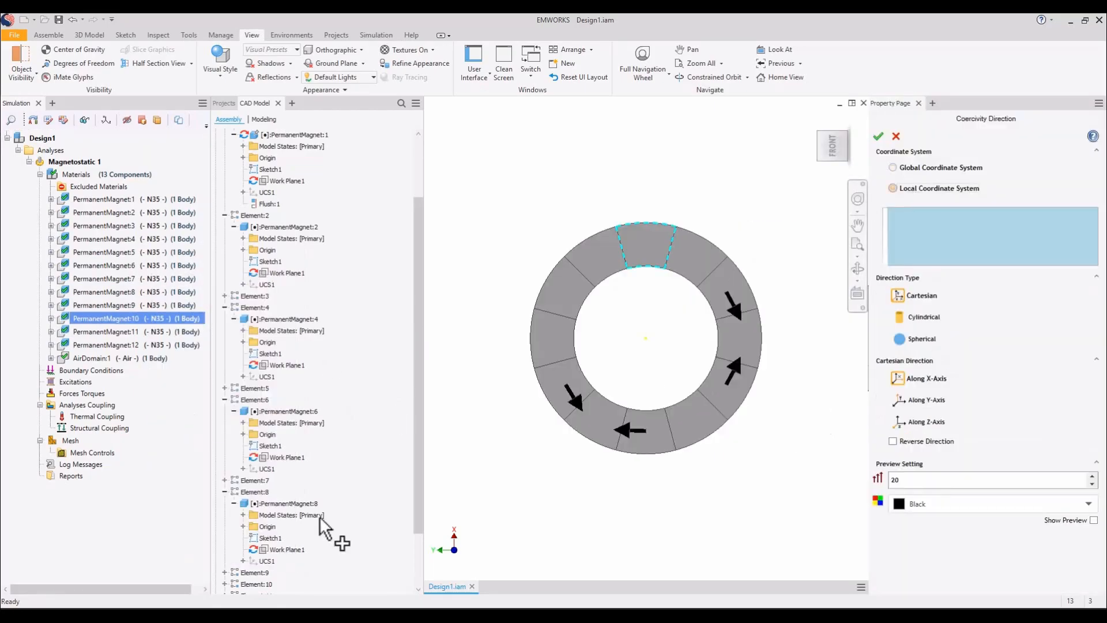
click(225, 515)
click(267, 583)
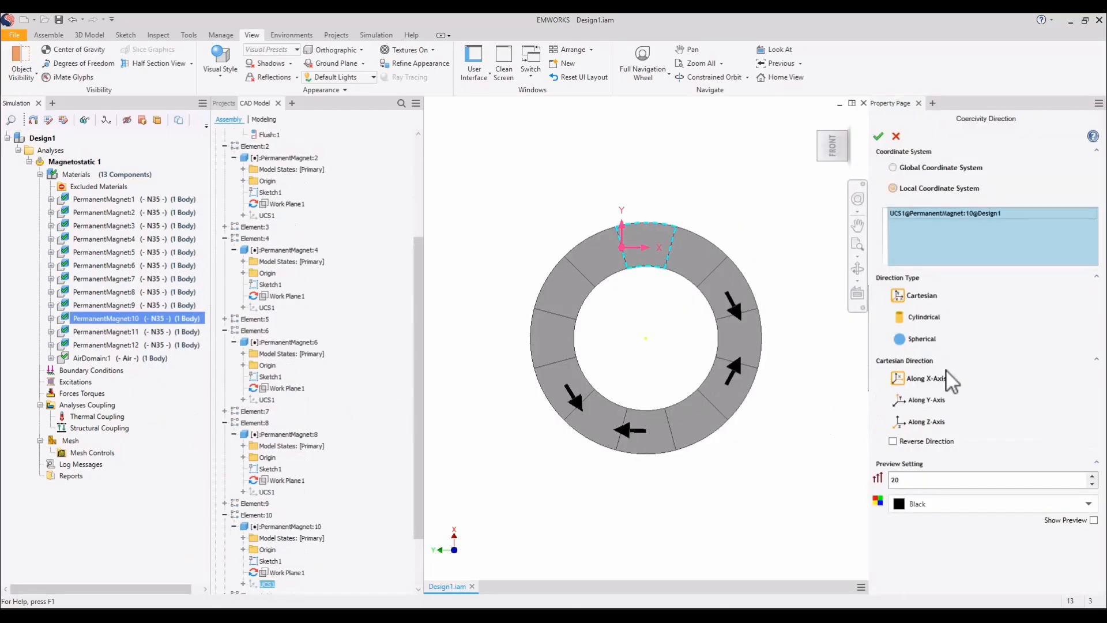
click(1093, 520)
click(893, 441)
click(878, 137)
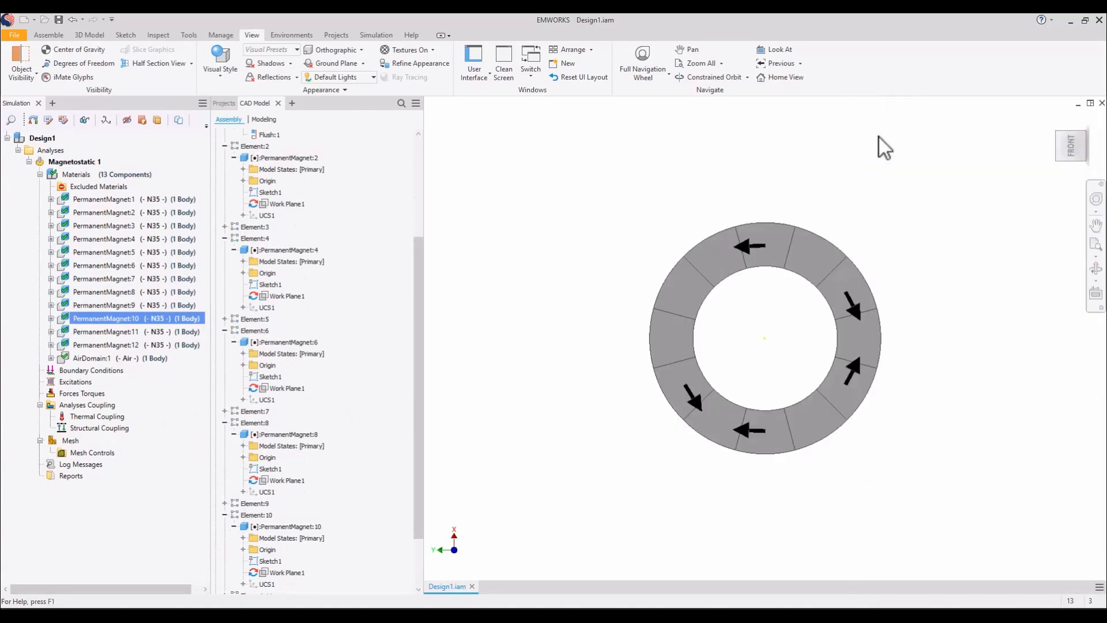
Define the coercivity direction of PermanentMagnet:11
click(158, 332)
right_click(163, 345)
click(264, 426)
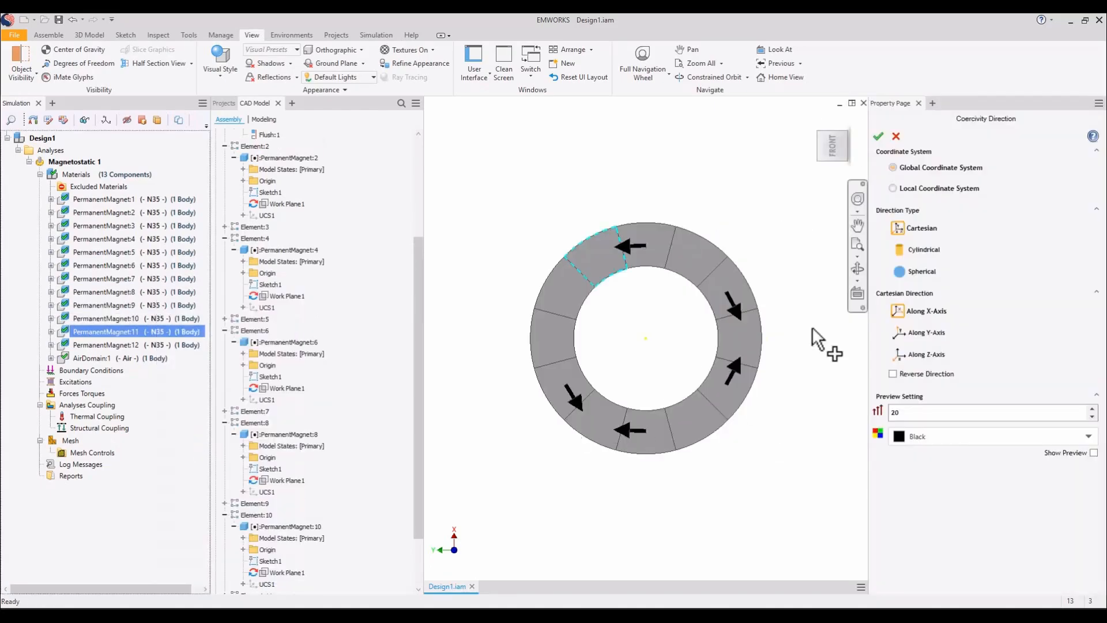
click(878, 137)
Set the coercivity direction of PermanentMagnet:12 to Cartesian along the reversed X-axis of its local UCS1, with the preview shown
right_click(168, 346)
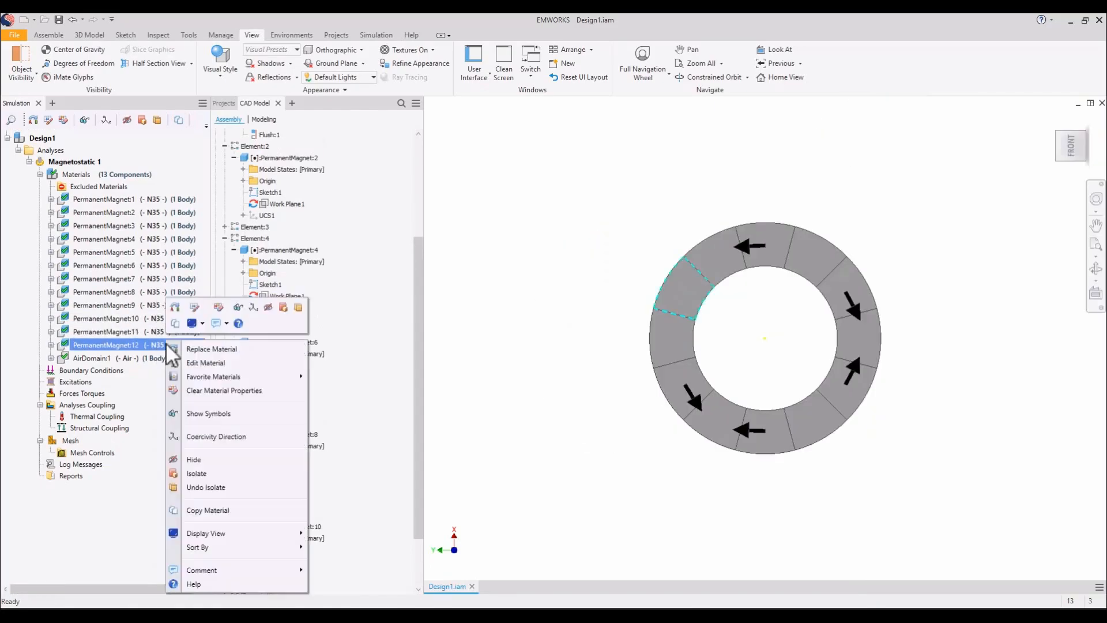
click(215, 440)
scroll(271, 565, down, 3)
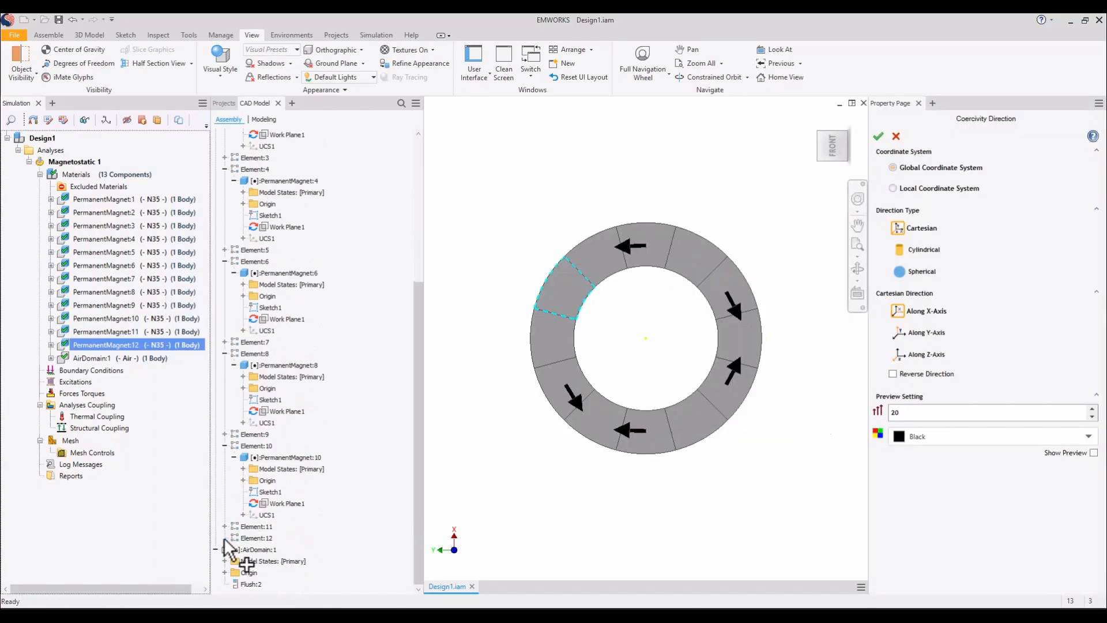
click(1079, 453)
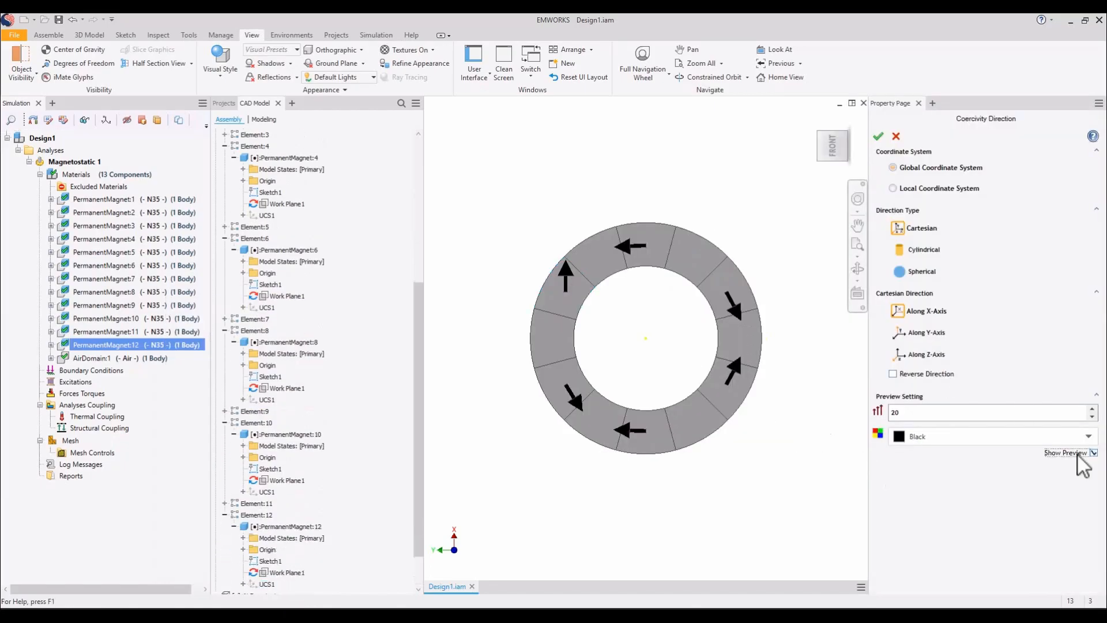
click(926, 442)
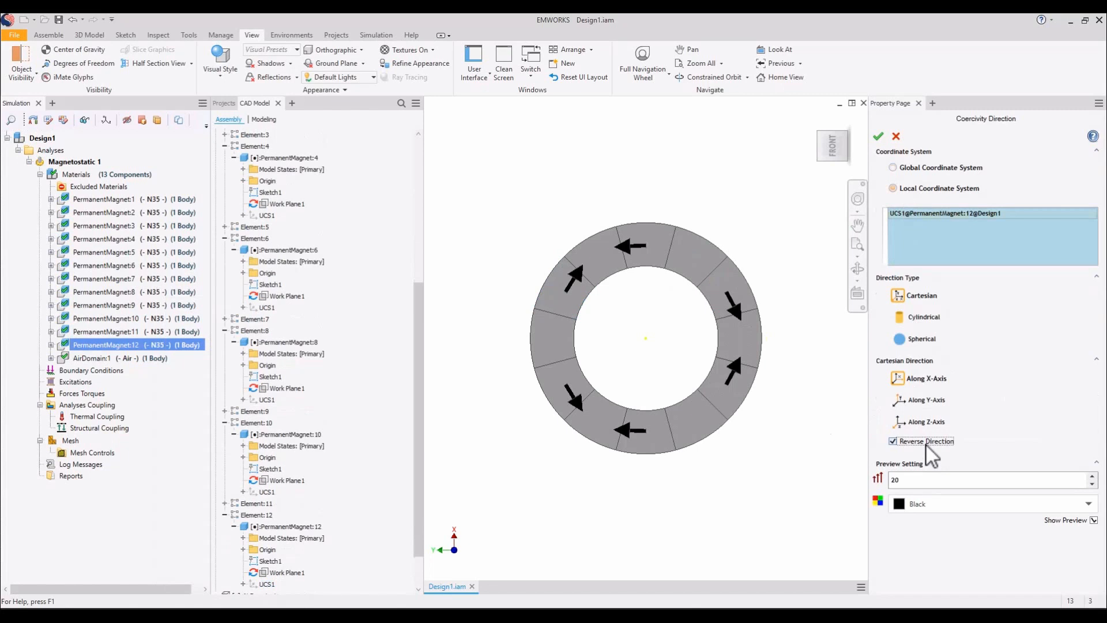
click(879, 137)
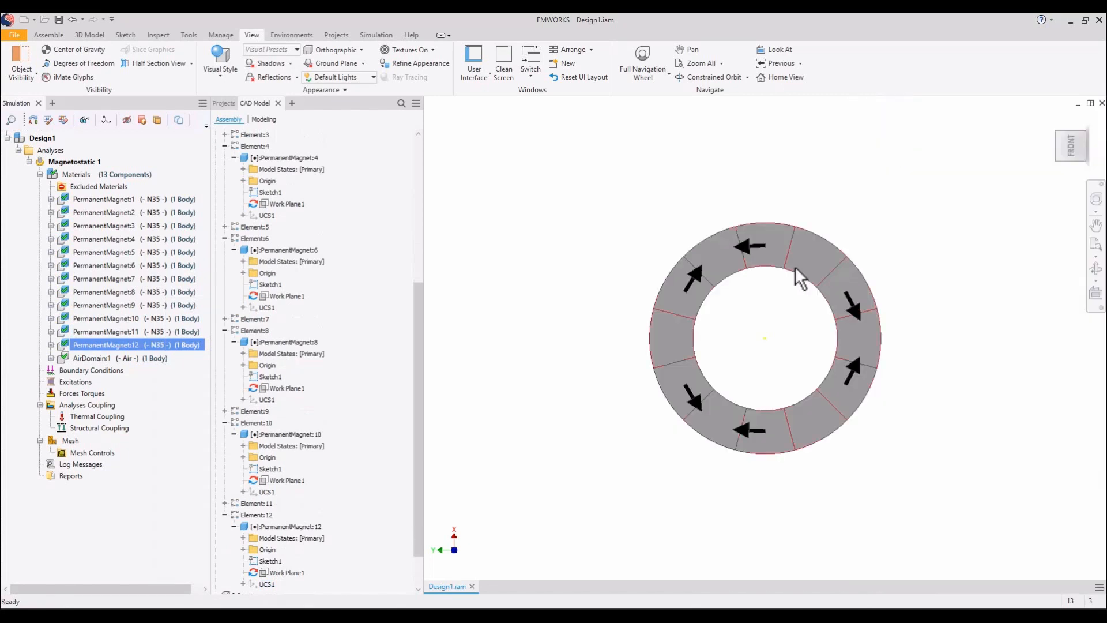
Collapse the expanded magnet elements and Component Pattern 1:1 in the CAD model tree
click(224, 146)
click(225, 193)
scroll(235, 169, up, 5)
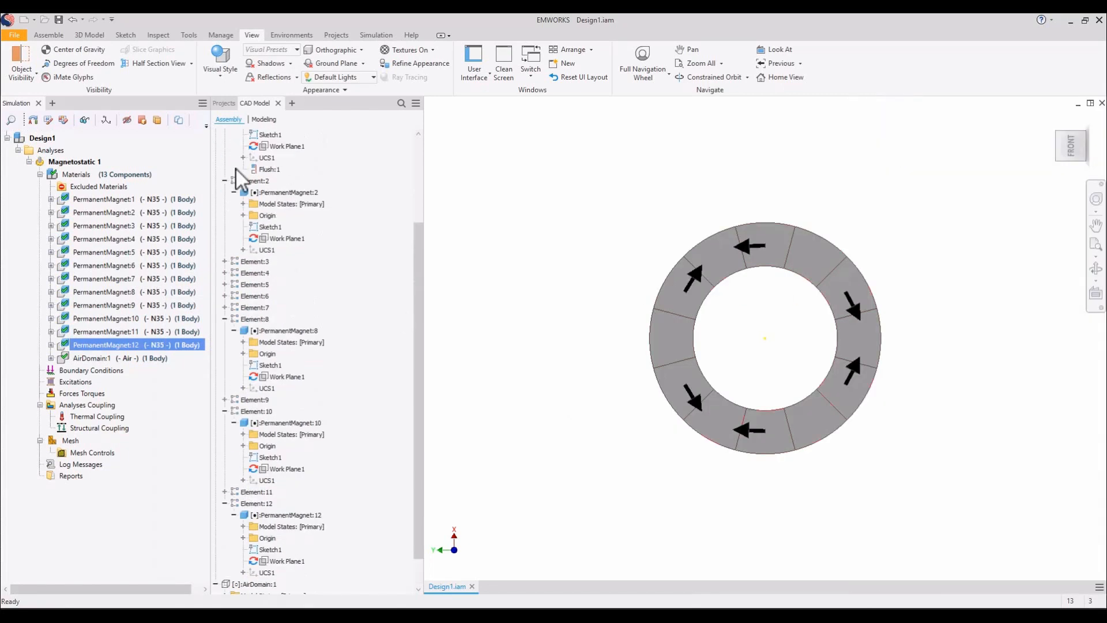
click(217, 193)
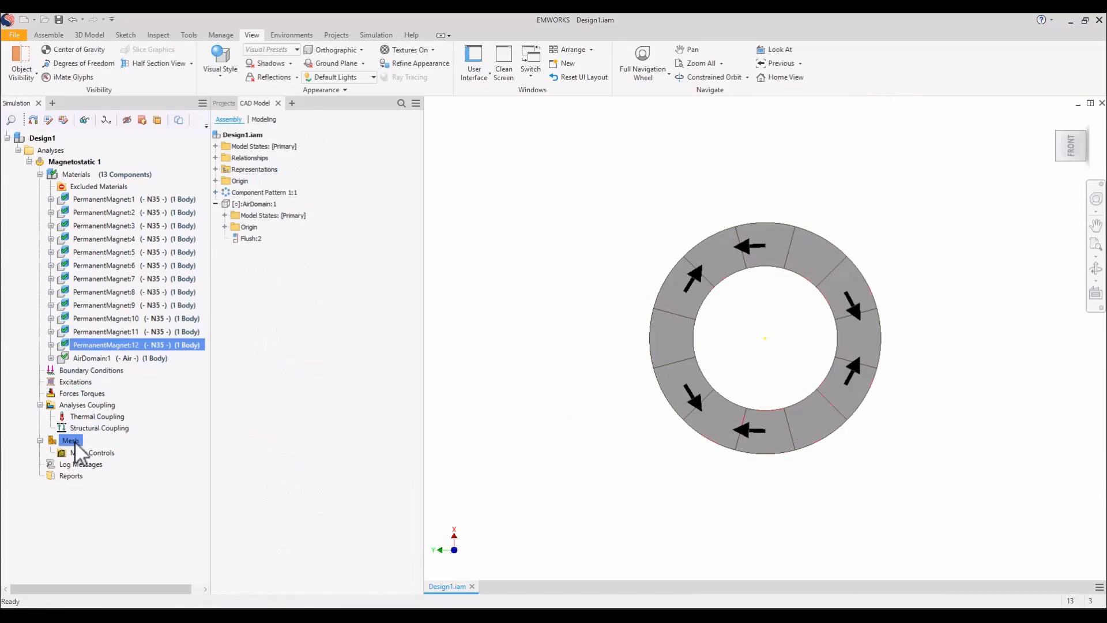
Mesh the model with the proposed mesh parameters, leaving Follow curvature off
right_click(70, 440)
click(98, 464)
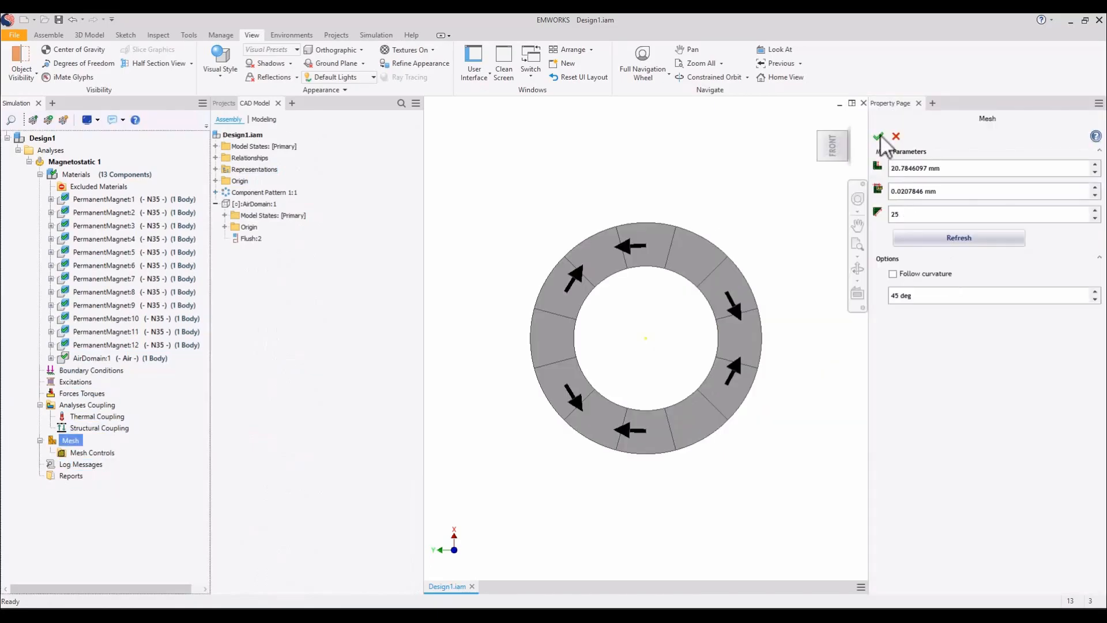
click(880, 137)
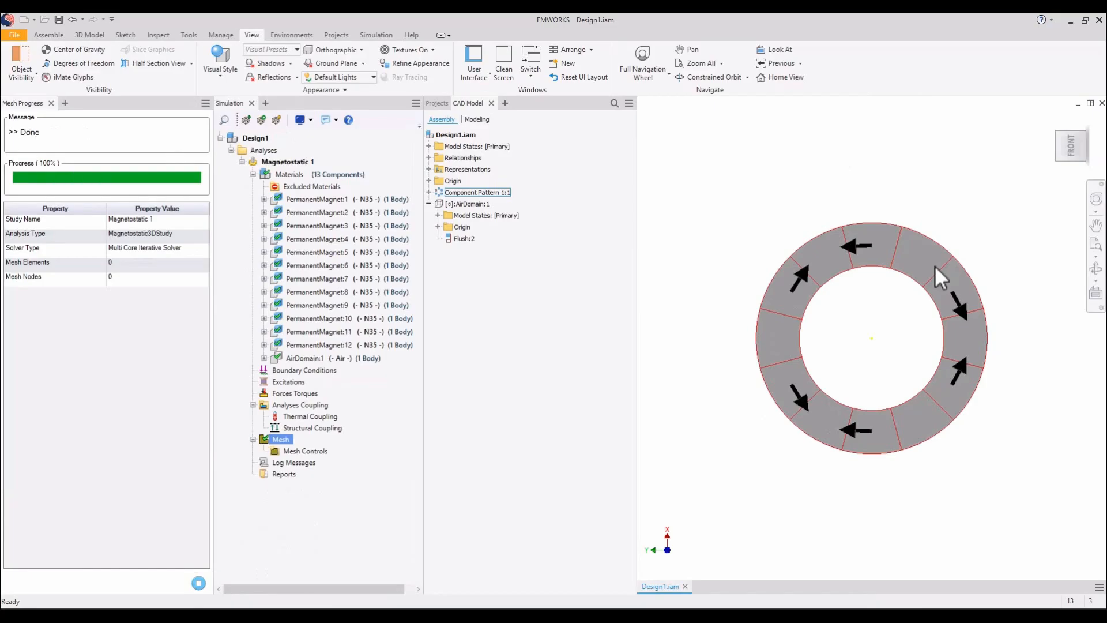
Run the Magnetostatic 1 study on the meshed model
mouse_move(845, 387)
shift+middle_down()
mouse_move(844, 319)
mouse_move(846, 341)
shift+middle_up()
click(92, 162)
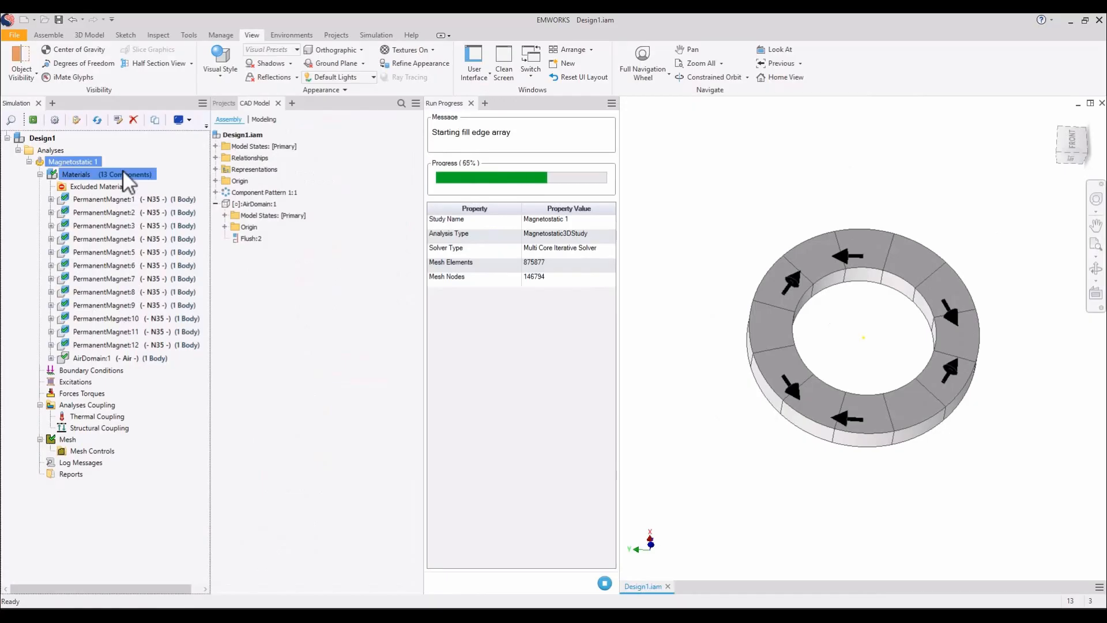
right_click(118, 159)
click(122, 170)
click(132, 212)
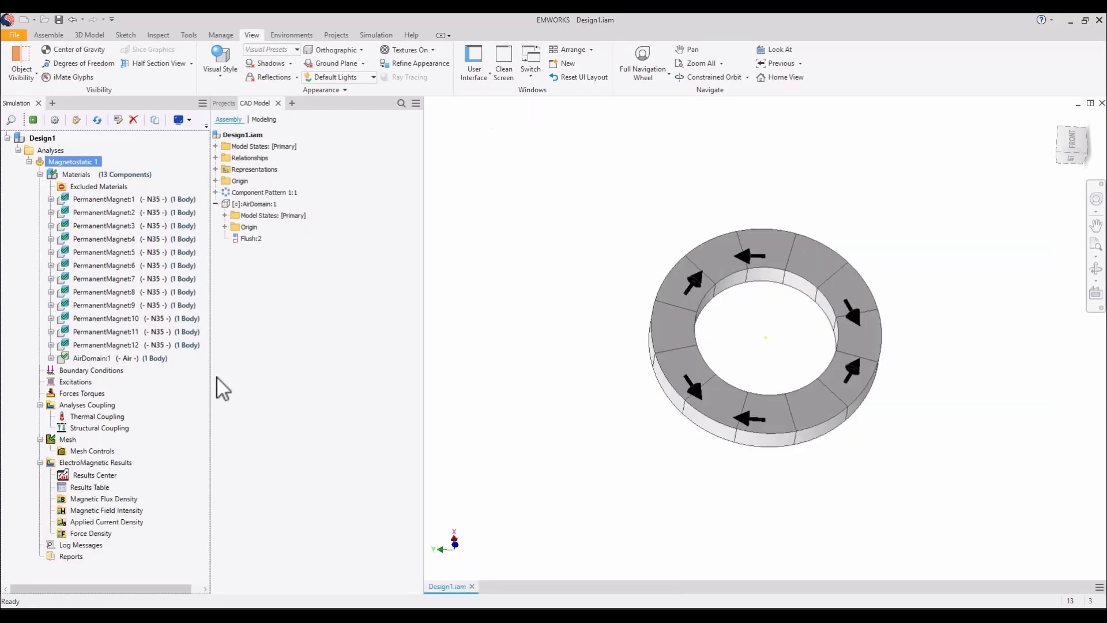
Display a 3D vector plot of the magnetic flux density, examine the field in the magnet ring, and close the plot
click(40, 174)
right_click(105, 314)
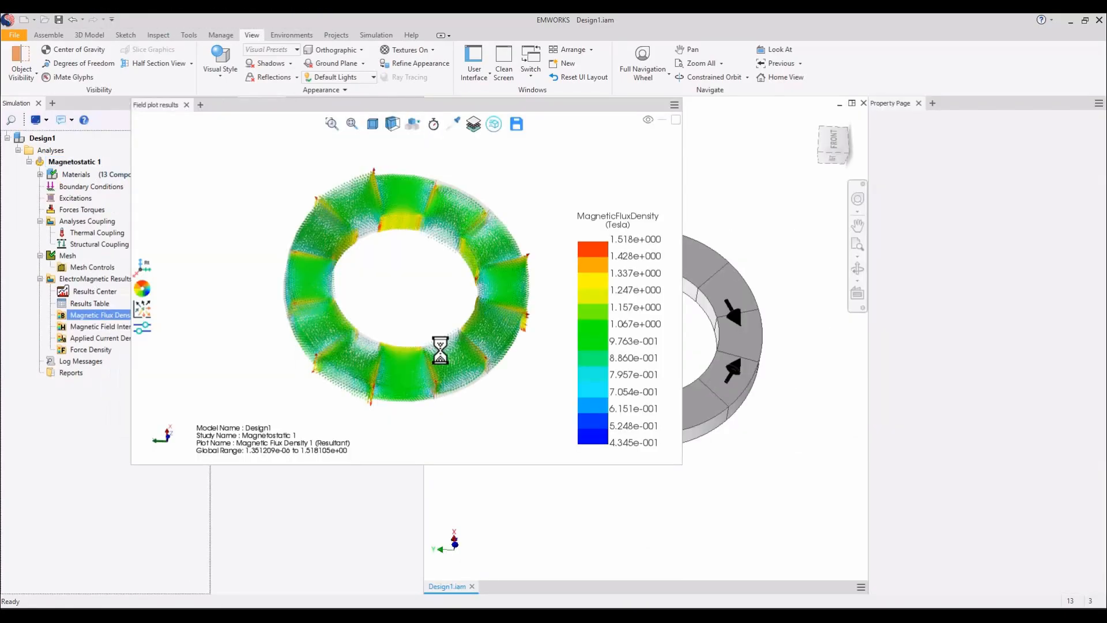
mouse_move(441, 351)
middle_down()
mouse_move(425, 358)
mouse_move(436, 363)
mouse_move(441, 348)
mouse_move(427, 292)
mouse_move(445, 366)
mouse_move(482, 359)
mouse_move(438, 323)
mouse_move(440, 346)
middle_up()
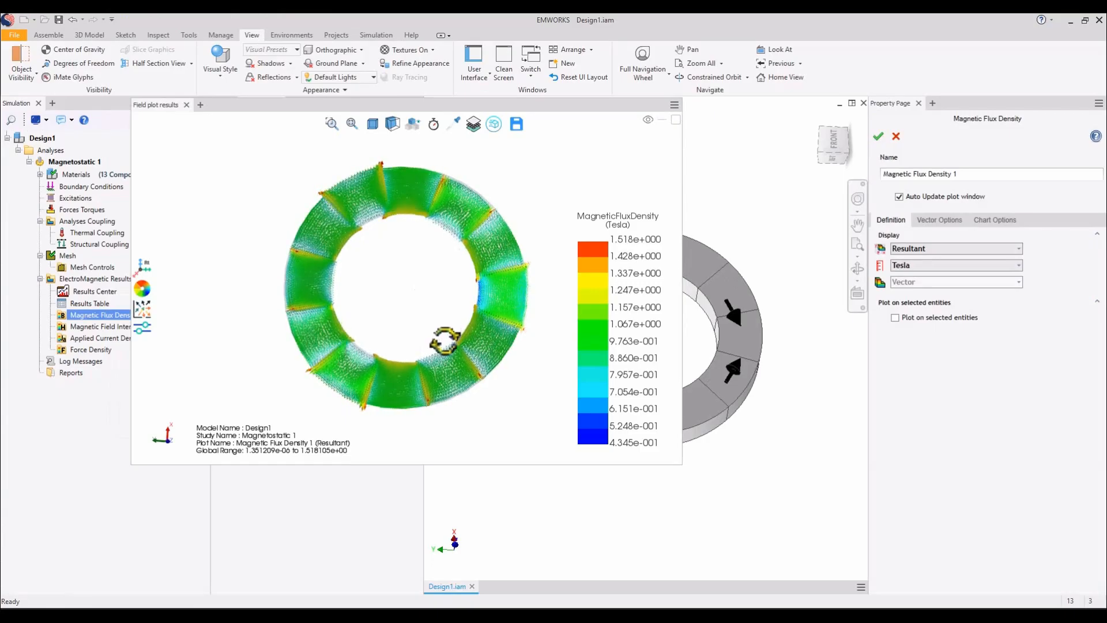
scroll(480, 304, up, 5)
scroll(492, 297, up, 2)
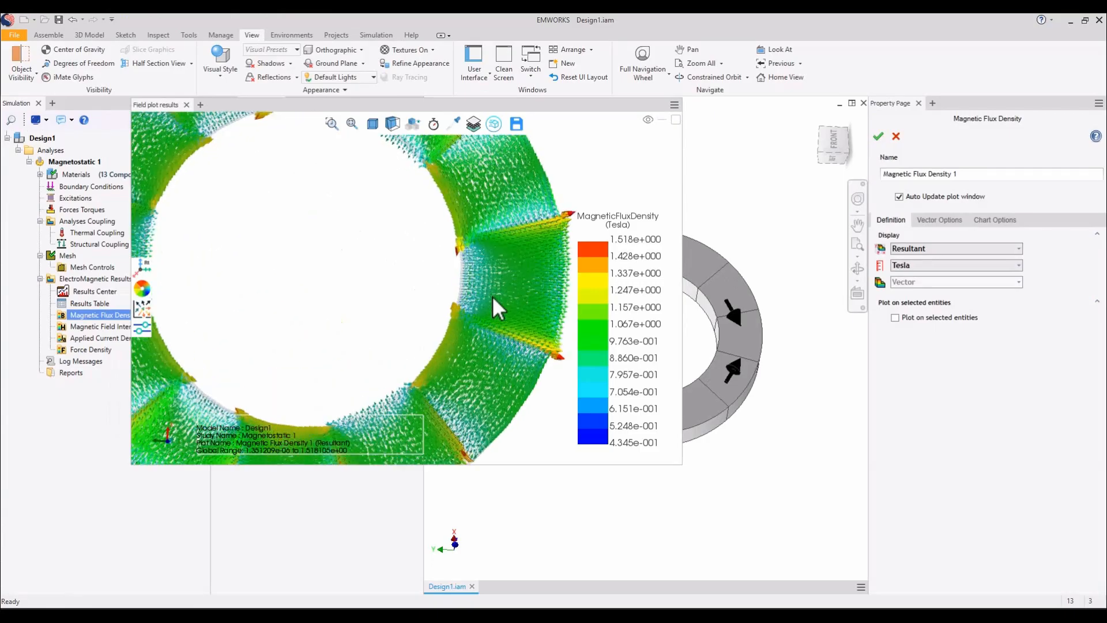
scroll(439, 307, down, 5)
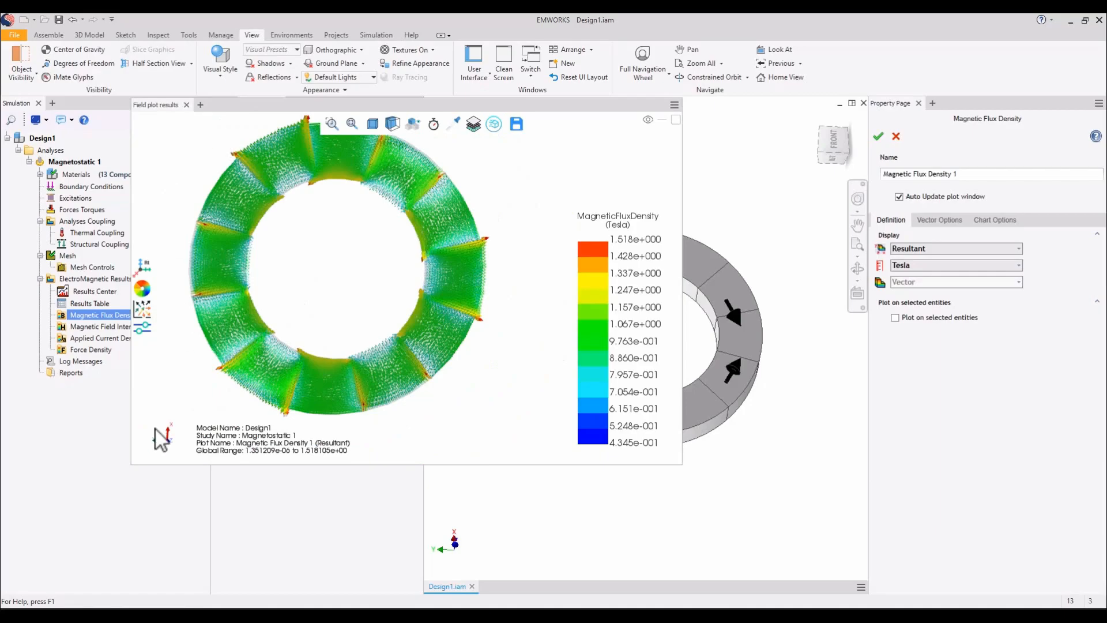
click(187, 105)
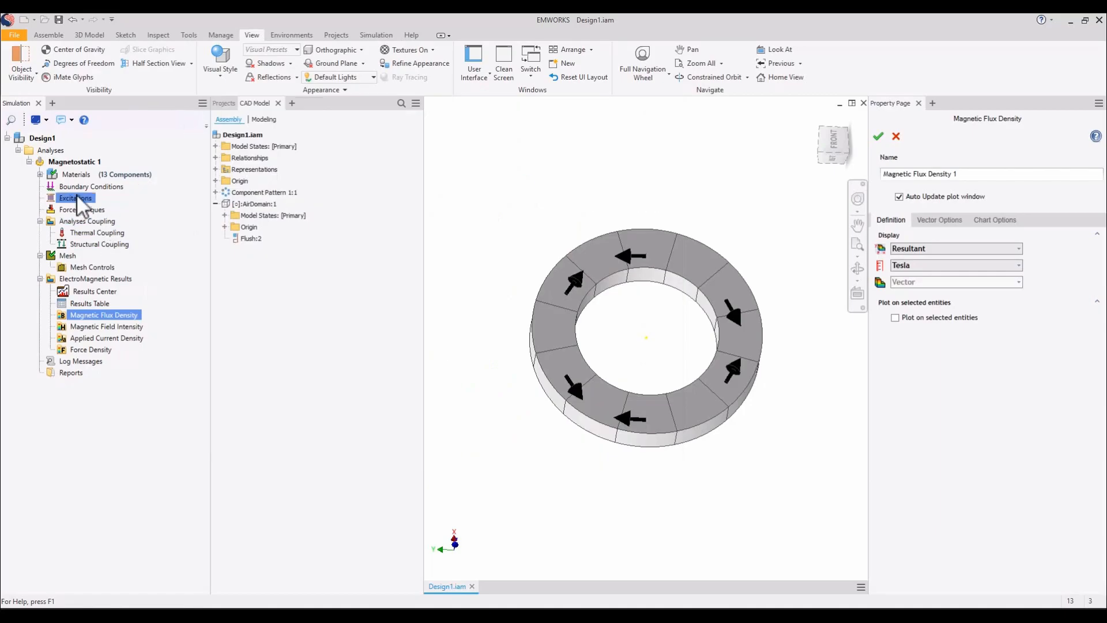
Show the hidden AirDomain:1 body and close the Magnetic Flux Density plot settings
click(40, 174)
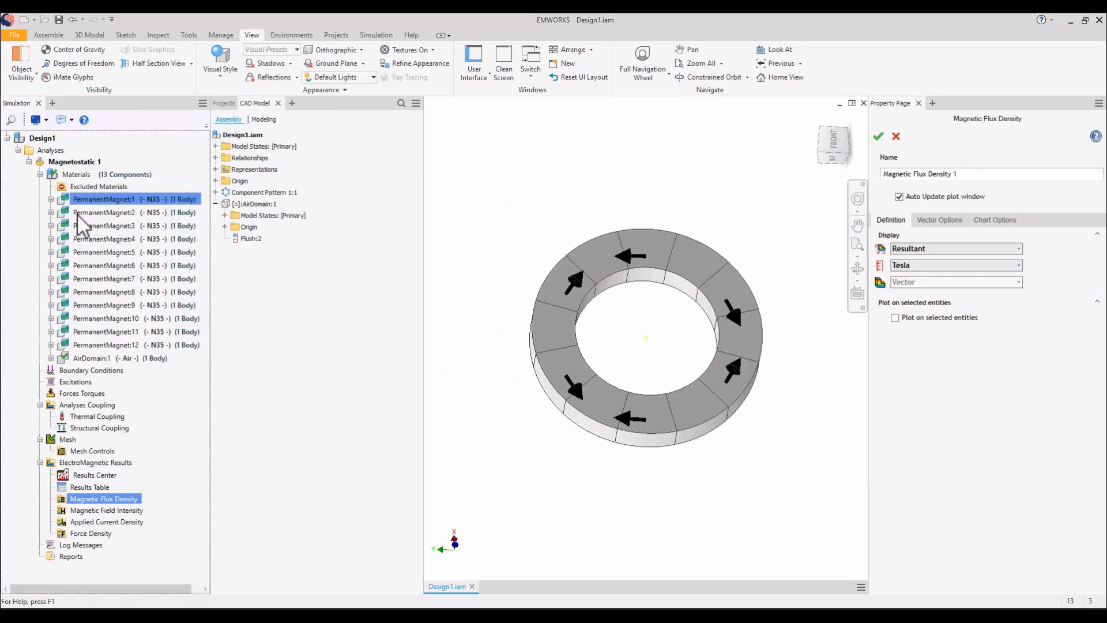
click(106, 354)
right_click(106, 355)
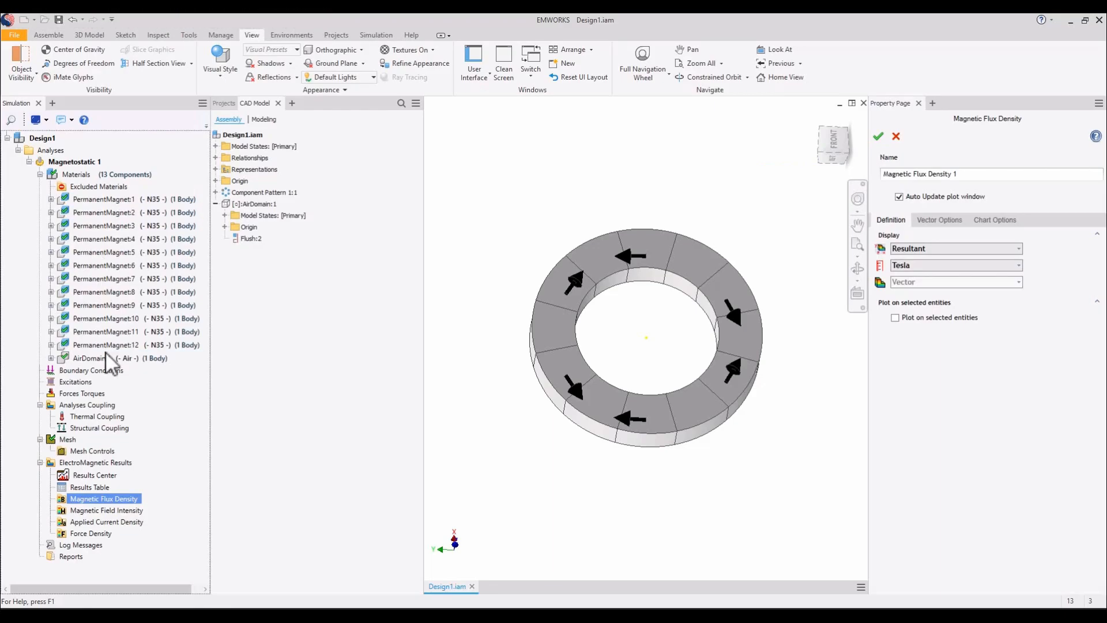
click(106, 354)
right_click(106, 354)
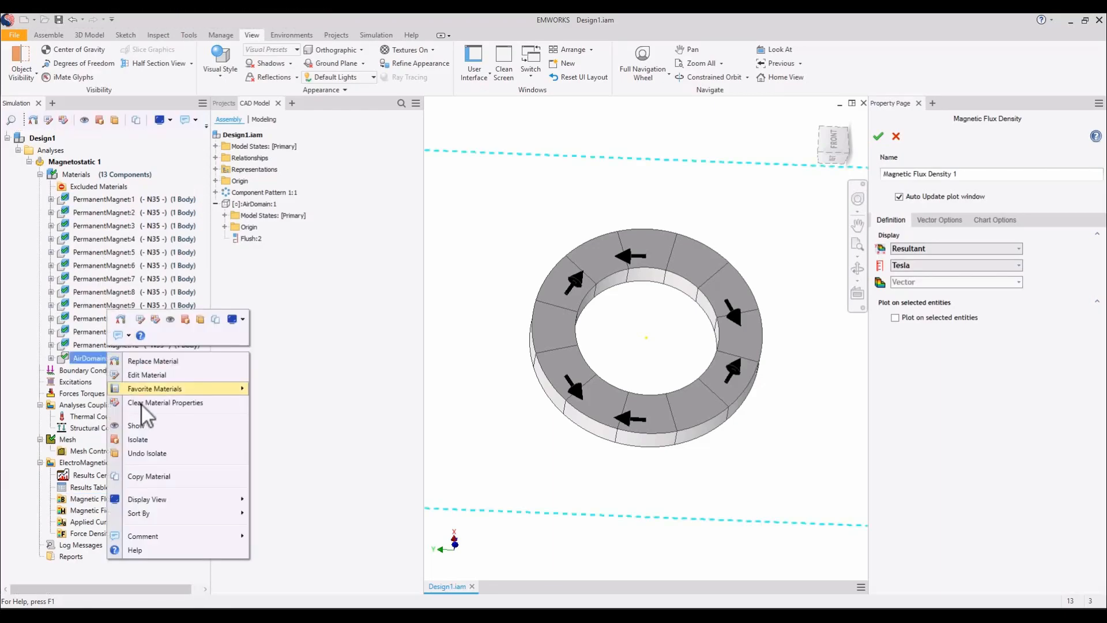
click(144, 425)
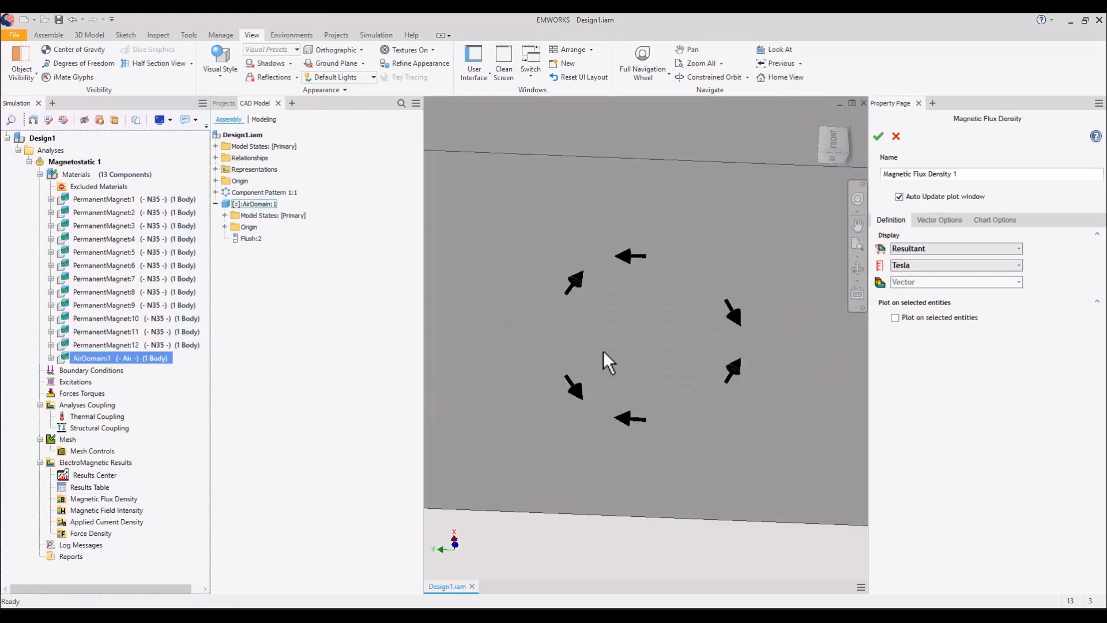
scroll(649, 352, down, 5)
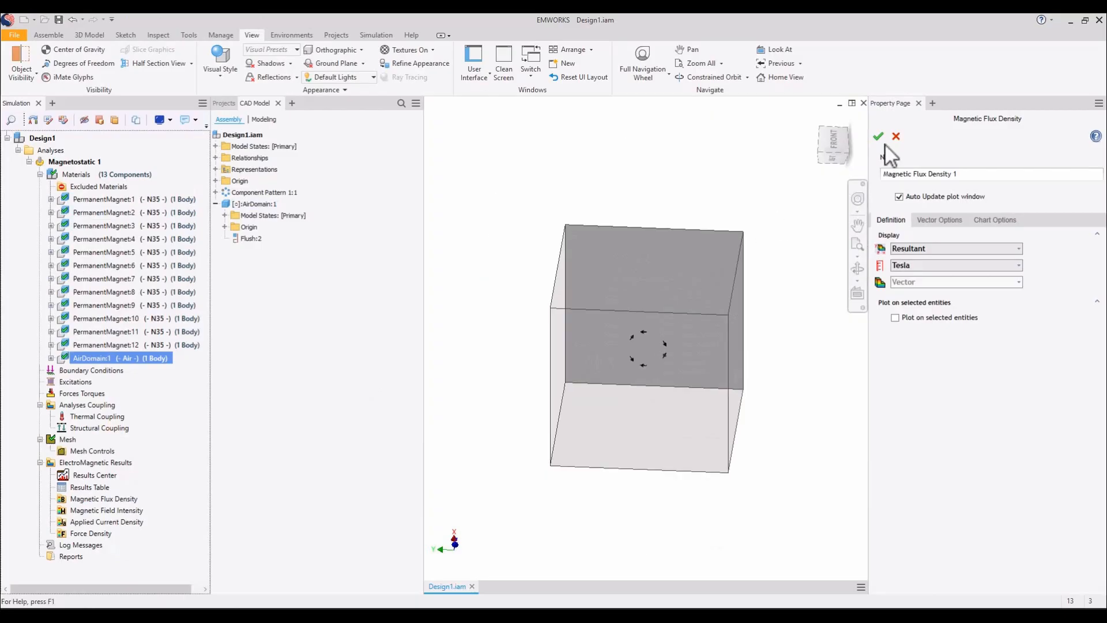
click(896, 139)
shift+middle_drag(749, 349, 635, 350)
Create a section-clipped 3D fringe plot of the magnetic flux density and view the ring section face-on
click(128, 494)
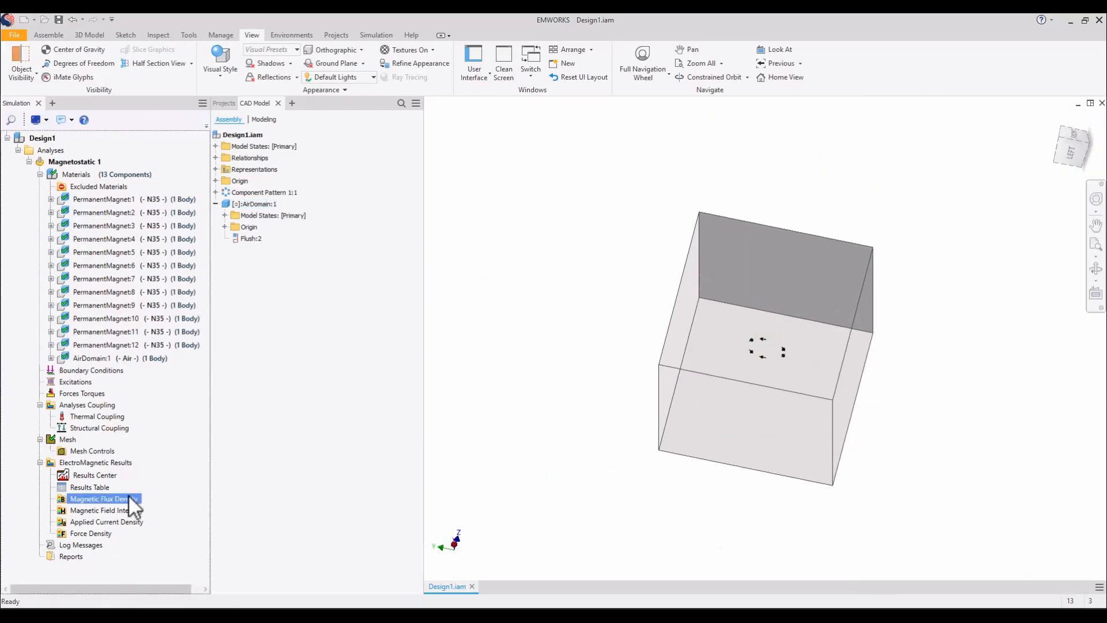
right_click(128, 494)
mouse_move(175, 356)
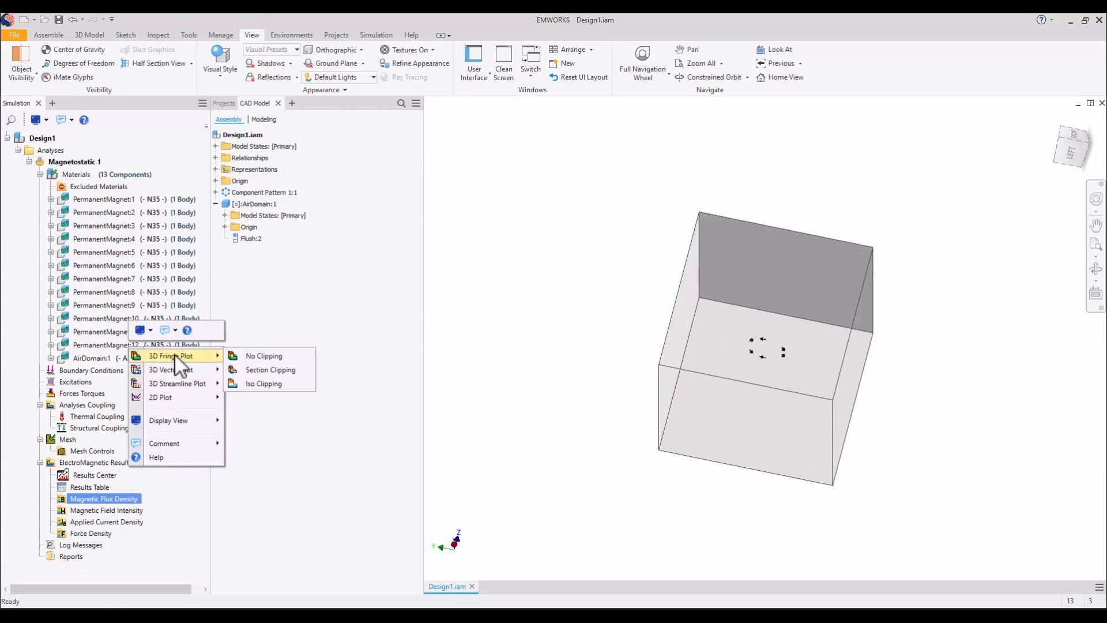
click(246, 369)
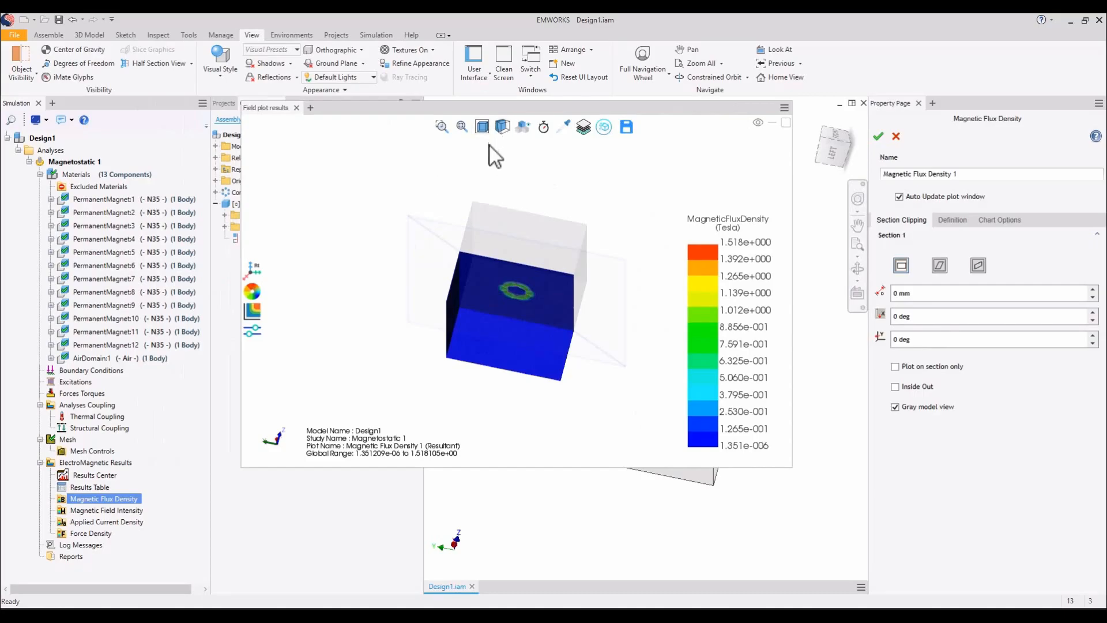
mouse_move(489, 128)
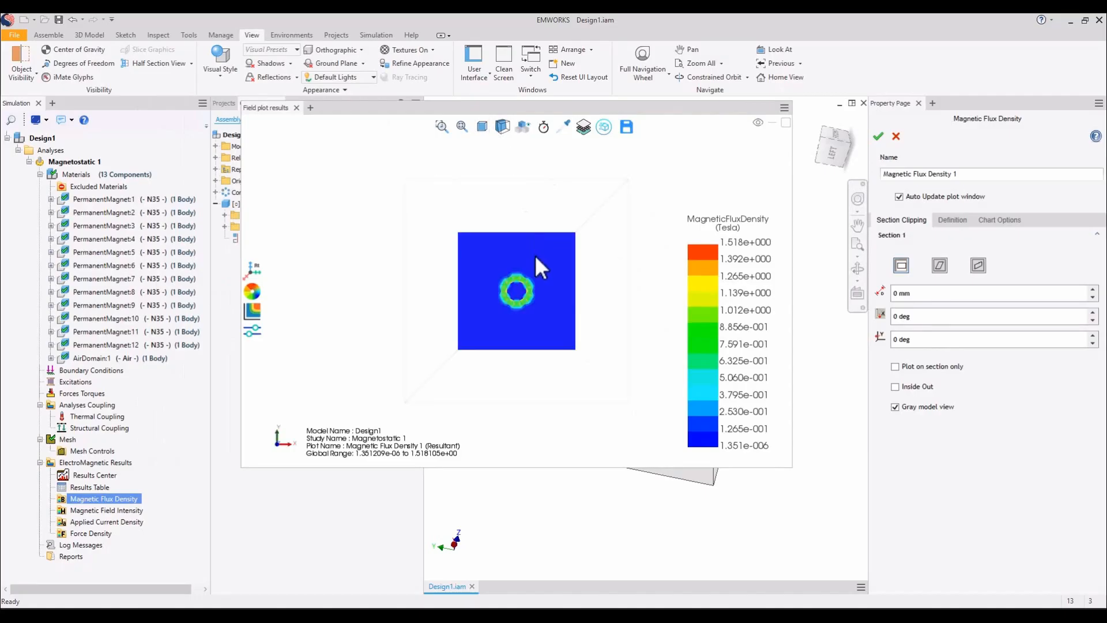
scroll(533, 259, up, 5)
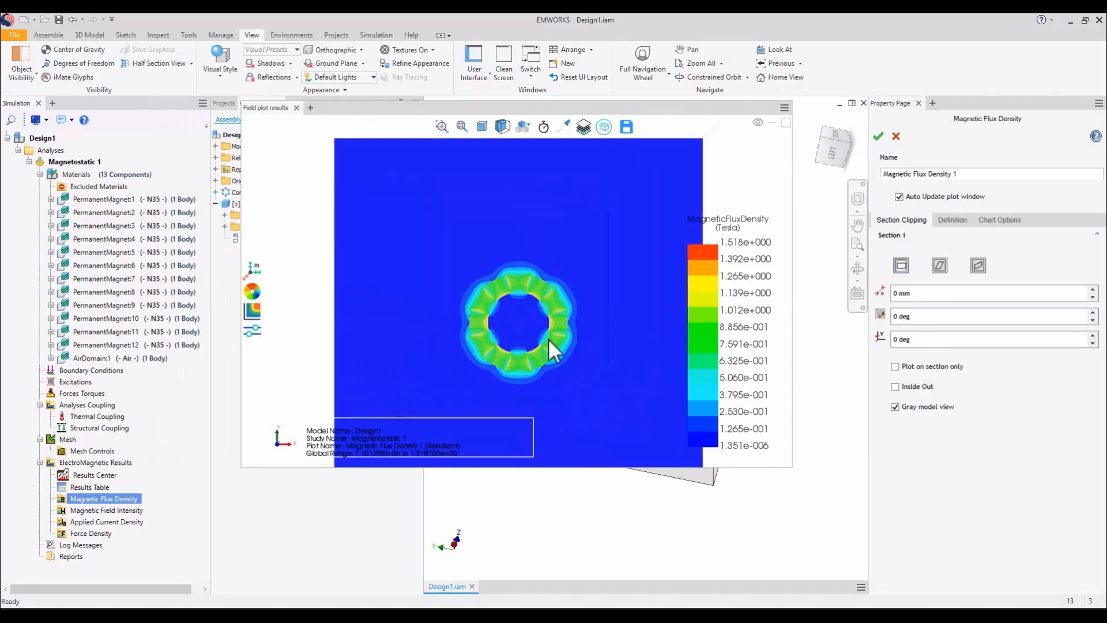
scroll(548, 366, up, 3)
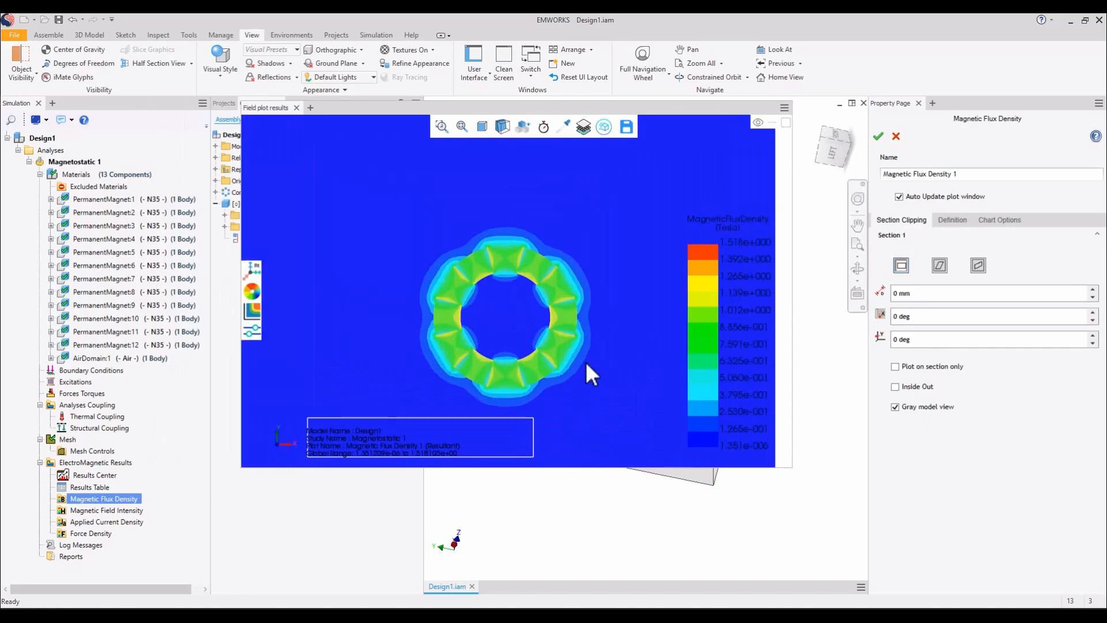
Set the flux density plot's Min/Max range to Defined with a maximum of 0.5 Tesla
click(982, 222)
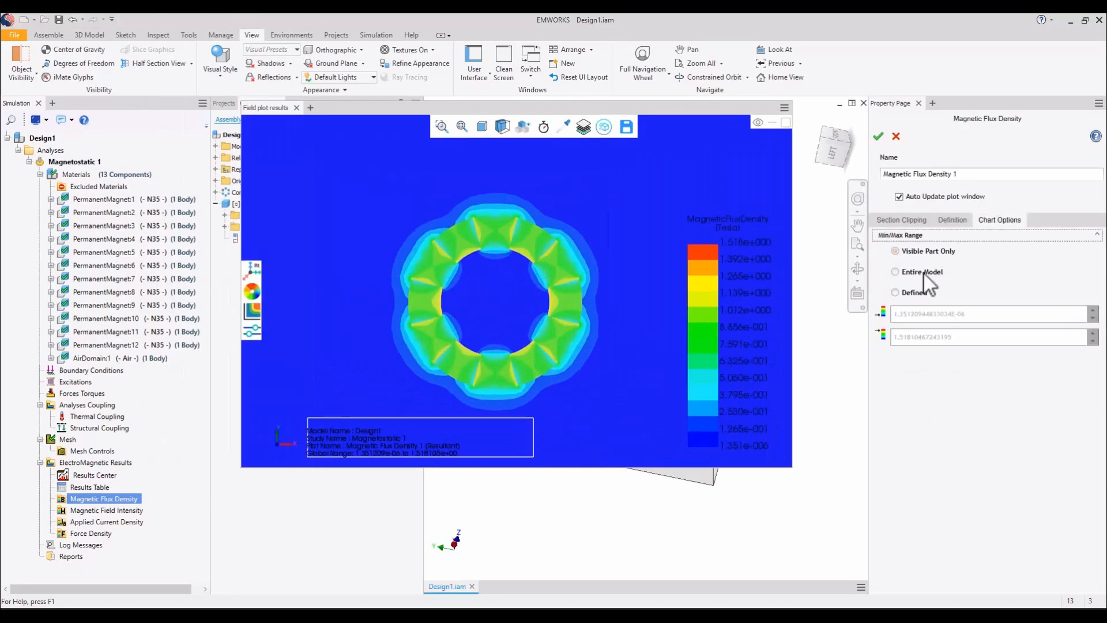
click(916, 293)
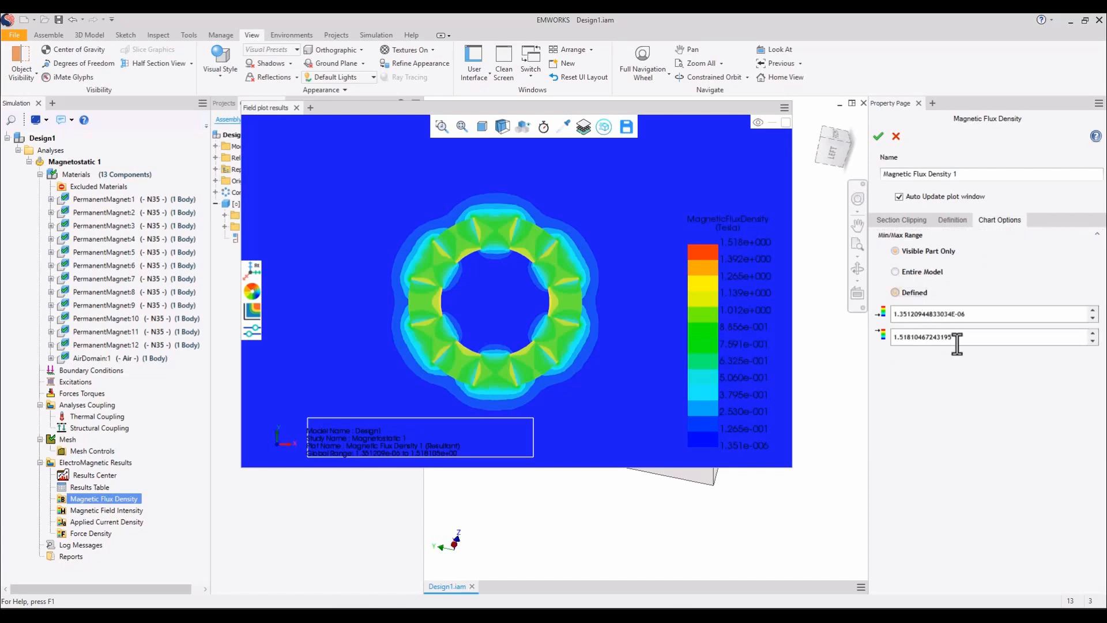
drag(954, 339, 877, 354)
text(0.5)
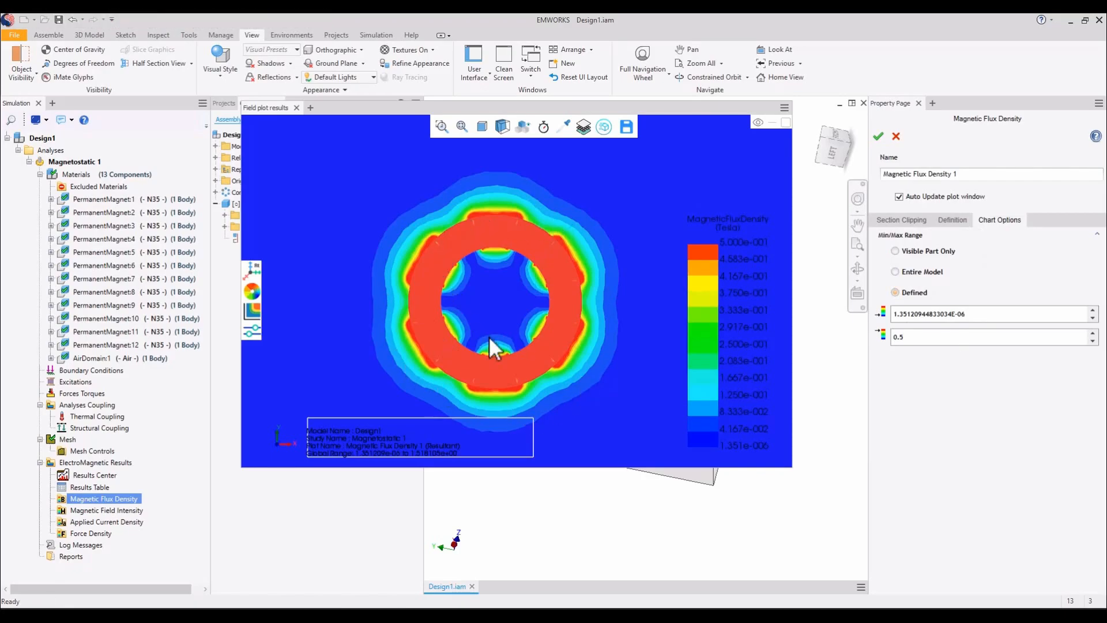
Switch the section plot of the magnetic flux density from fringe to vector display
scroll(488, 337, down, 2)
mouse_move(258, 310)
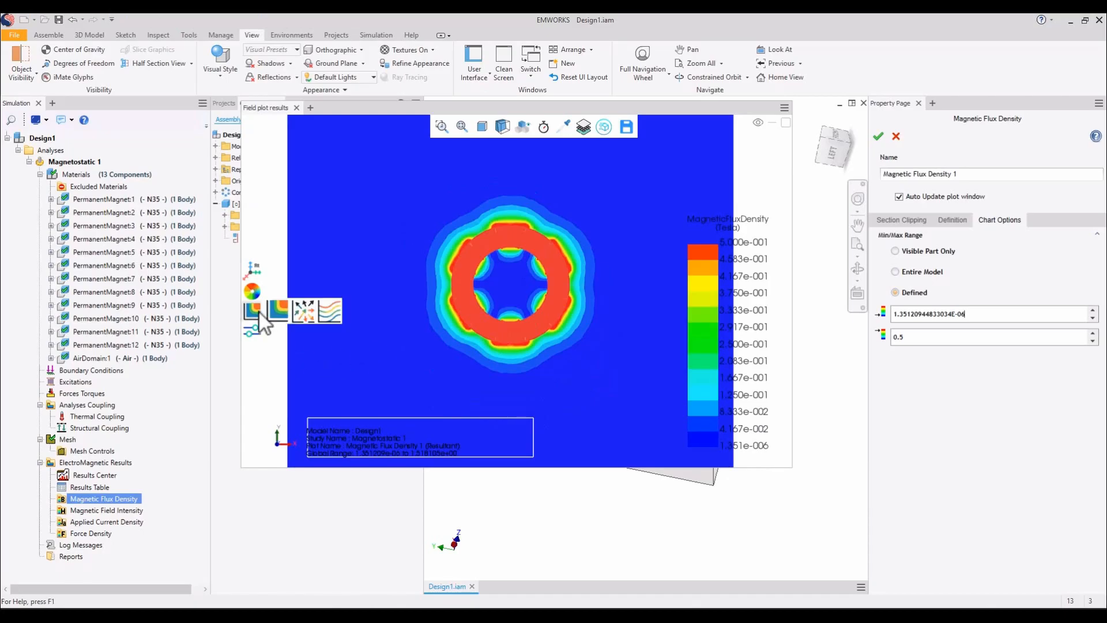
click(302, 312)
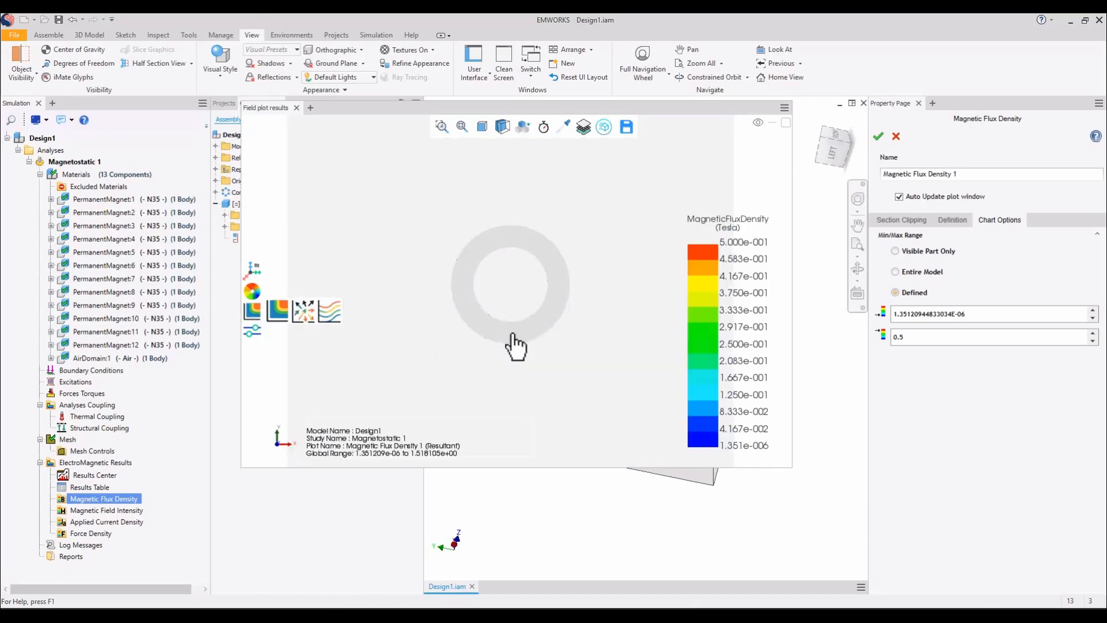